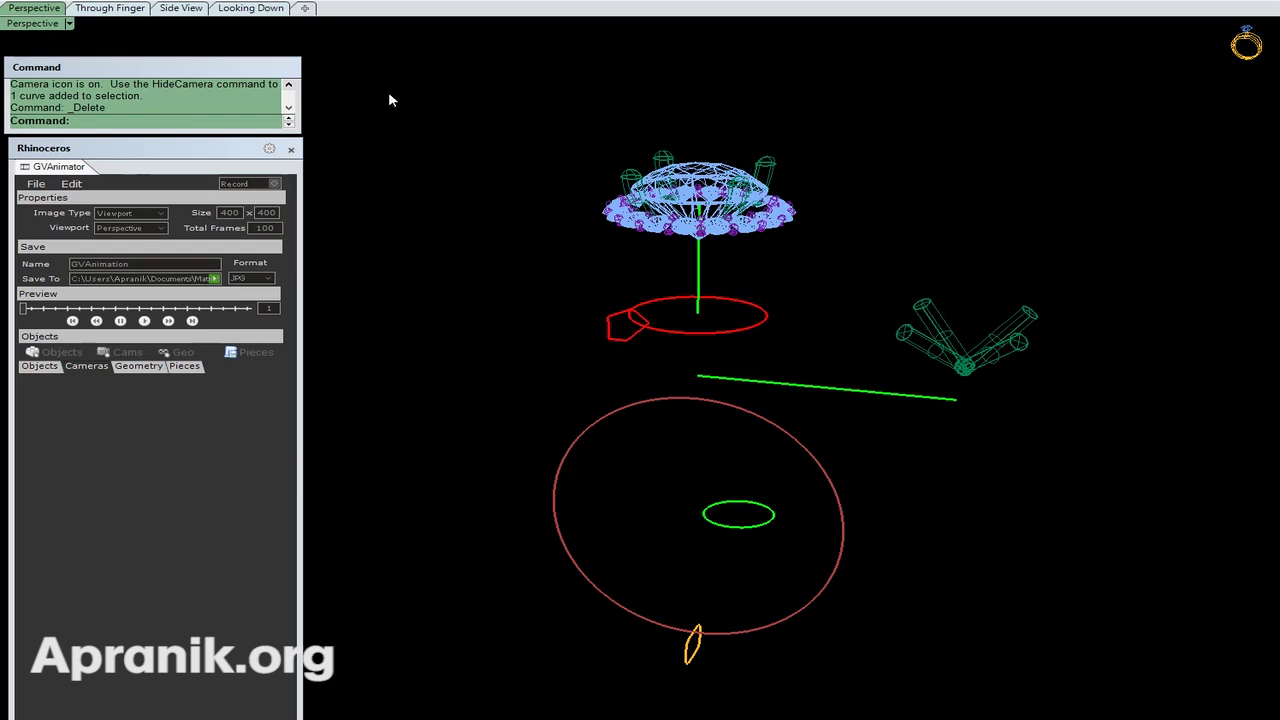
Step: Start a new GVAnimator animation, confirming the reset of all animation data in the model
{"action": "left_click", "coordinate": [38, 185]}
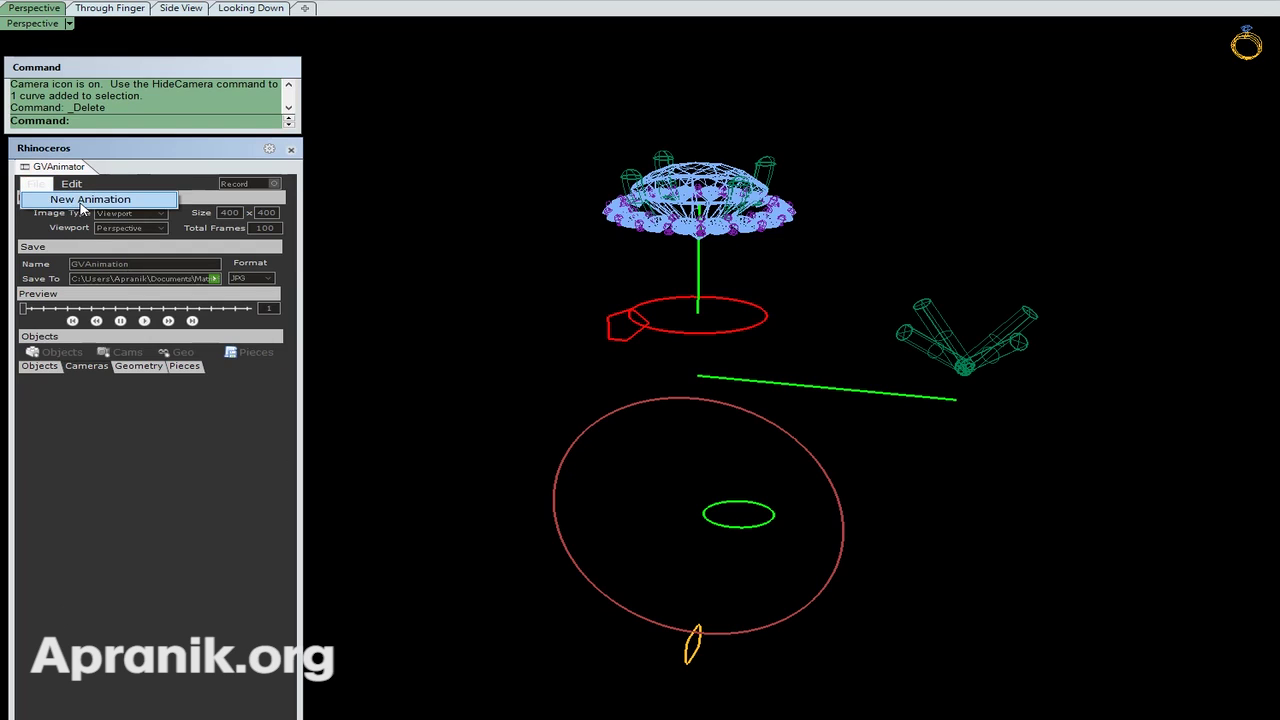
{"action": "left_click", "coordinate": [84, 200]}
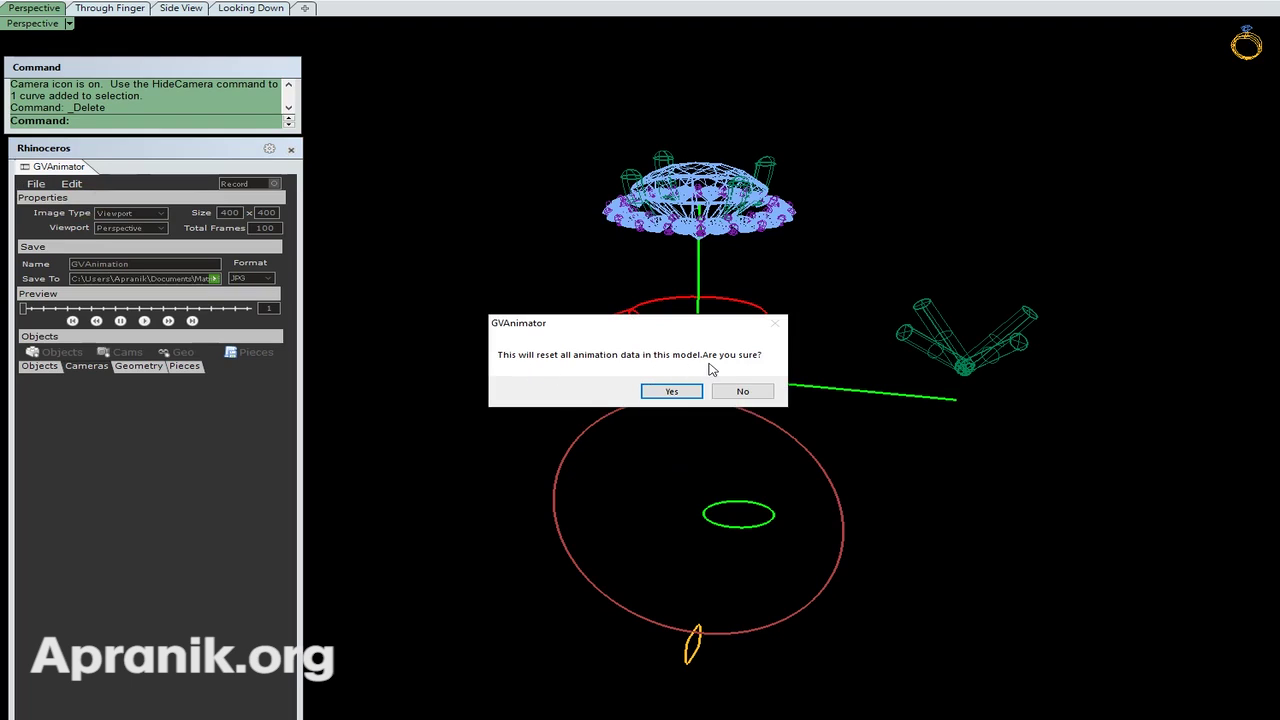
{"action": "left_click", "coordinate": [697, 392]}
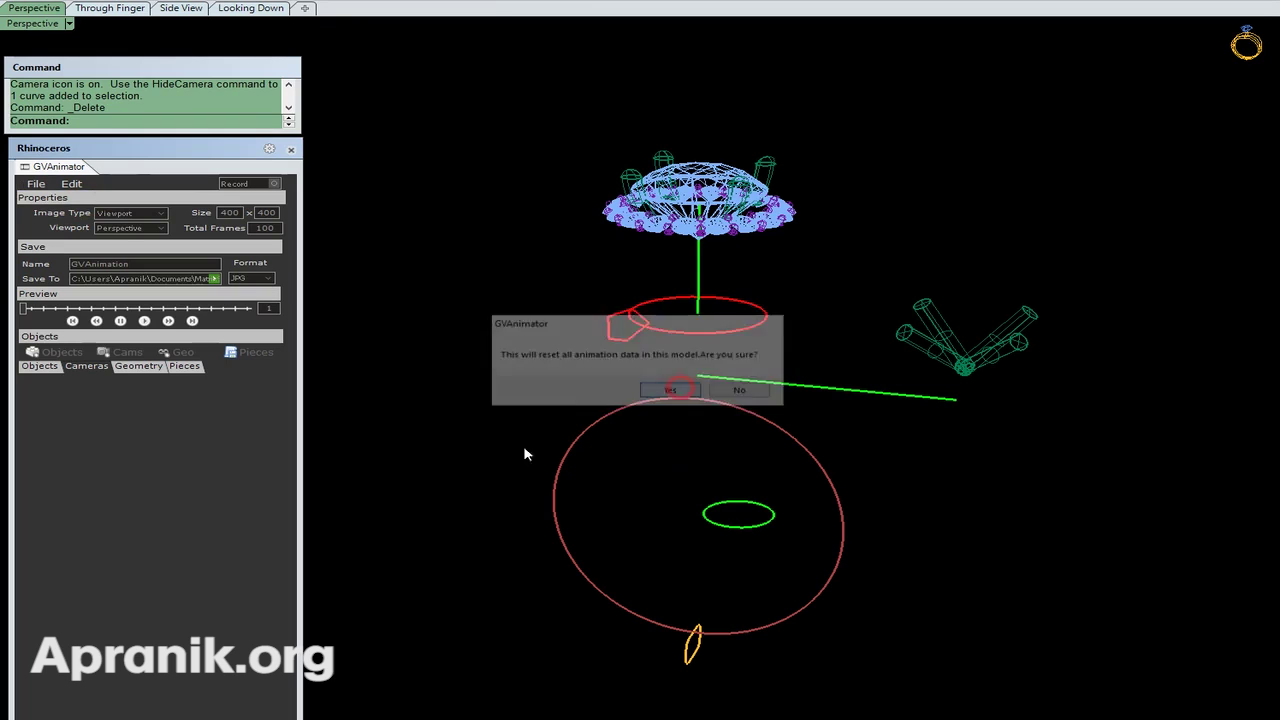
{"action": "left_click", "coordinate": [76, 185]}
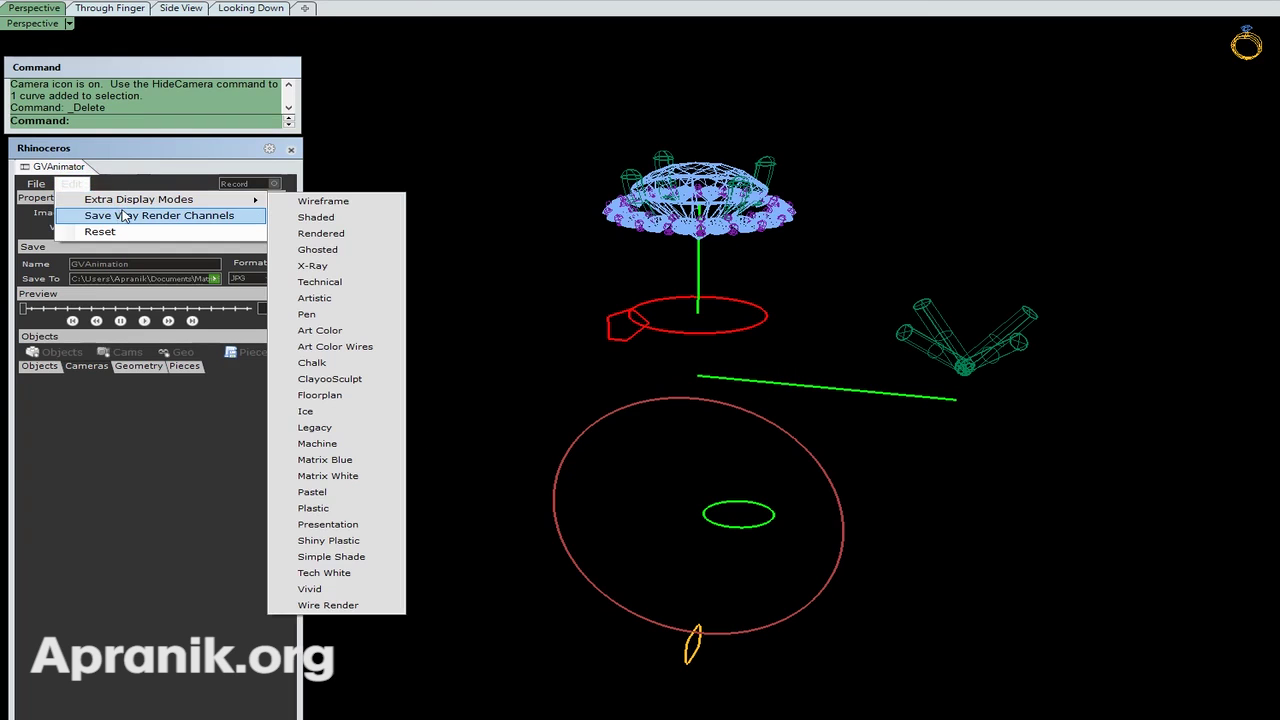
{"action": "mouse_move", "coordinate": [155, 203]}
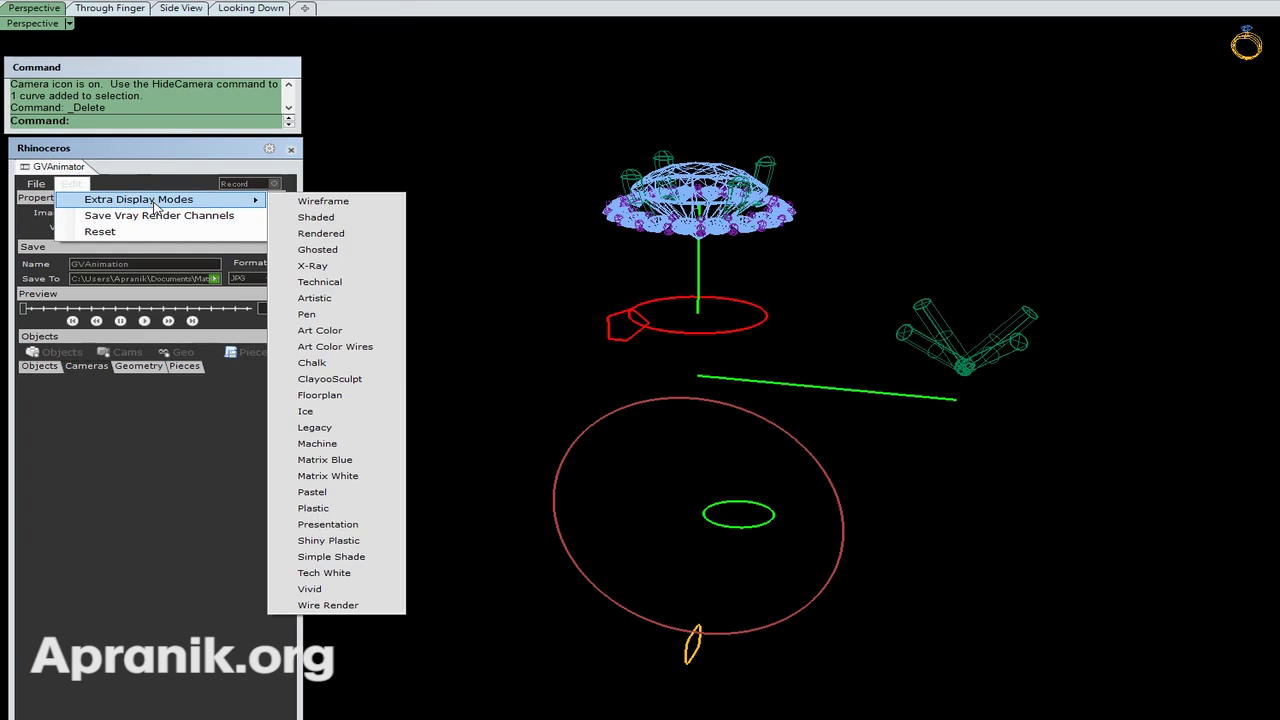
{"action": "left_click", "coordinate": [364, 240]}
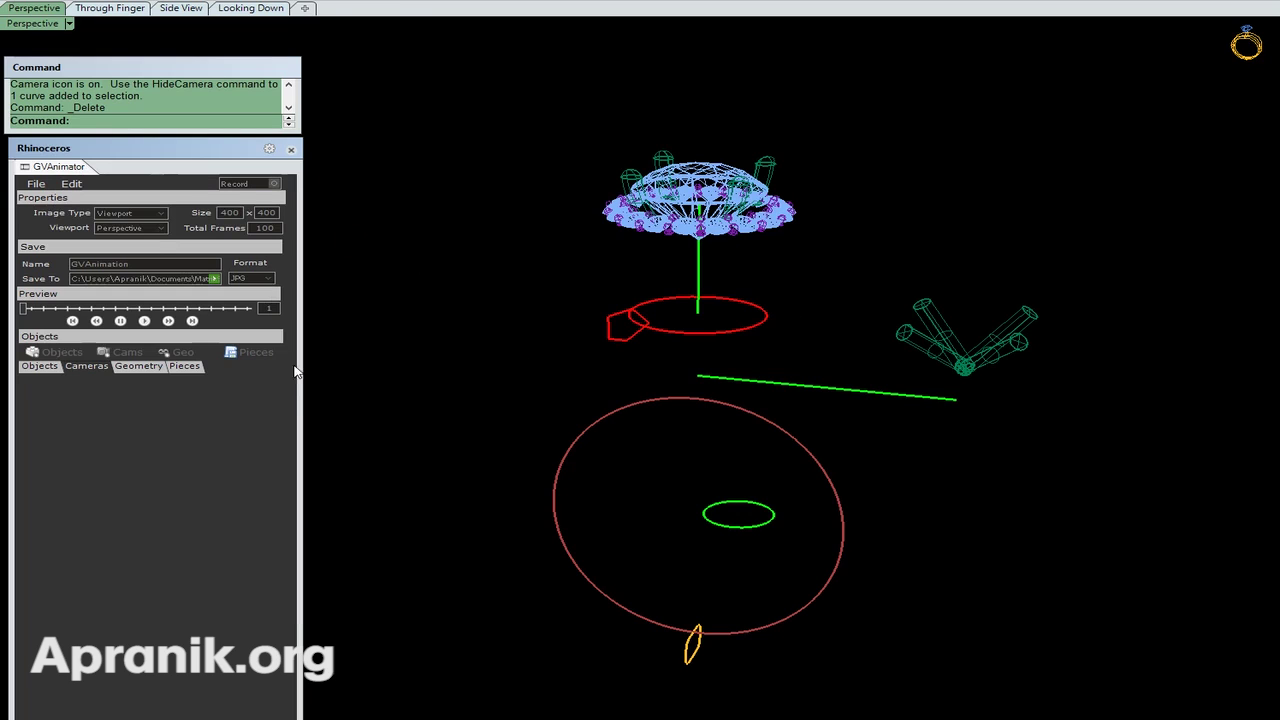
{"action": "right_click_drag", "start_coordinate": [566, 296], "coordinate": [600, 342]}
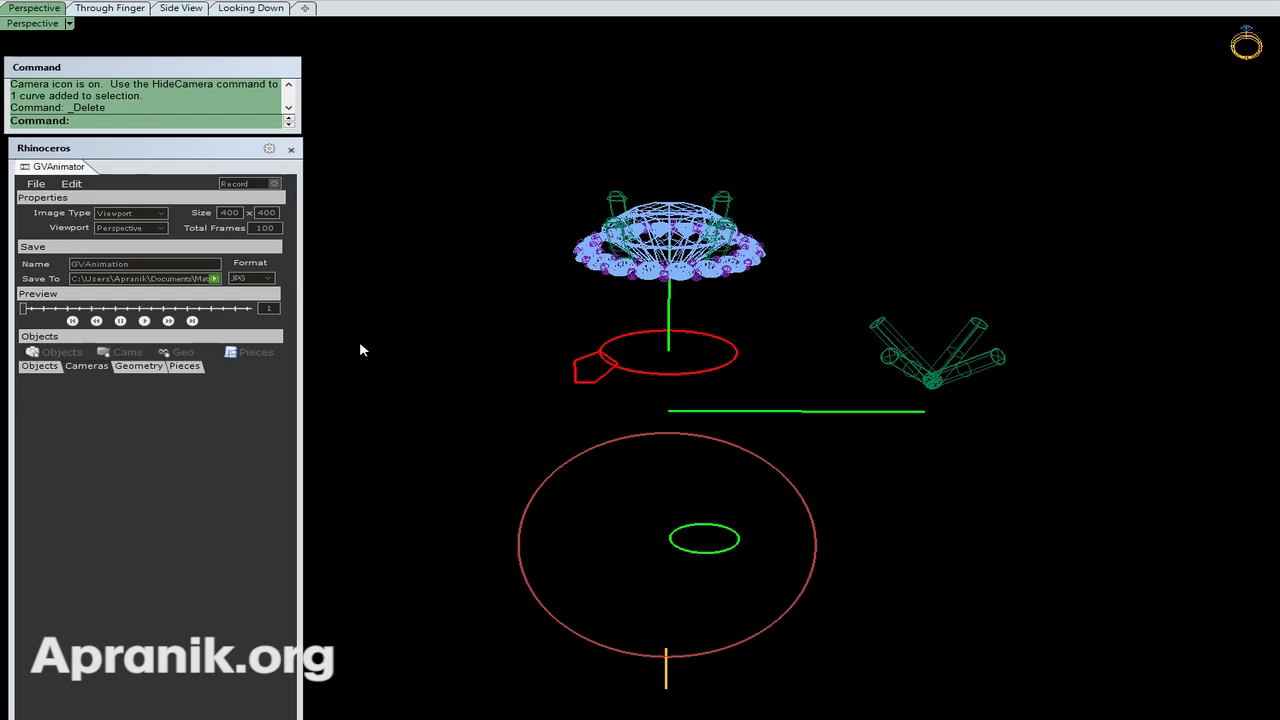
Step: Choose Viewport as the animation's image type and Perspective as the viewport to record
{"action": "left_click", "coordinate": [160, 213]}
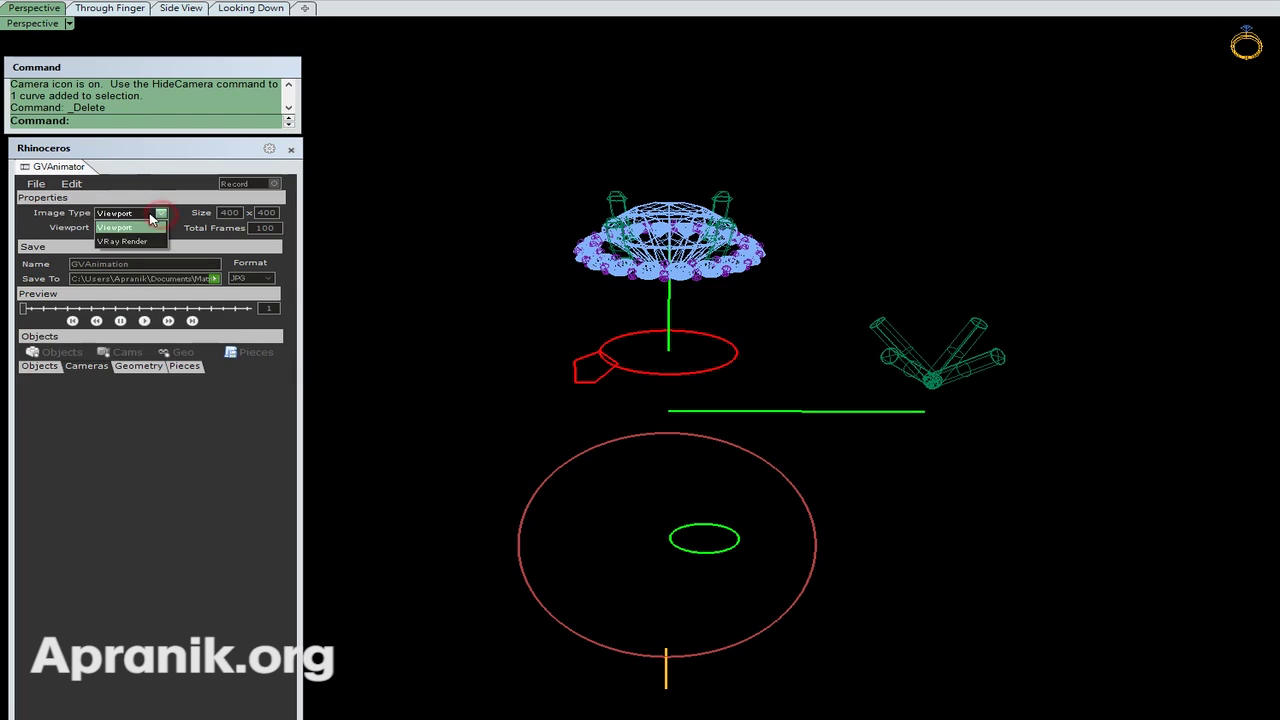
{"action": "left_click", "coordinate": [128, 227]}
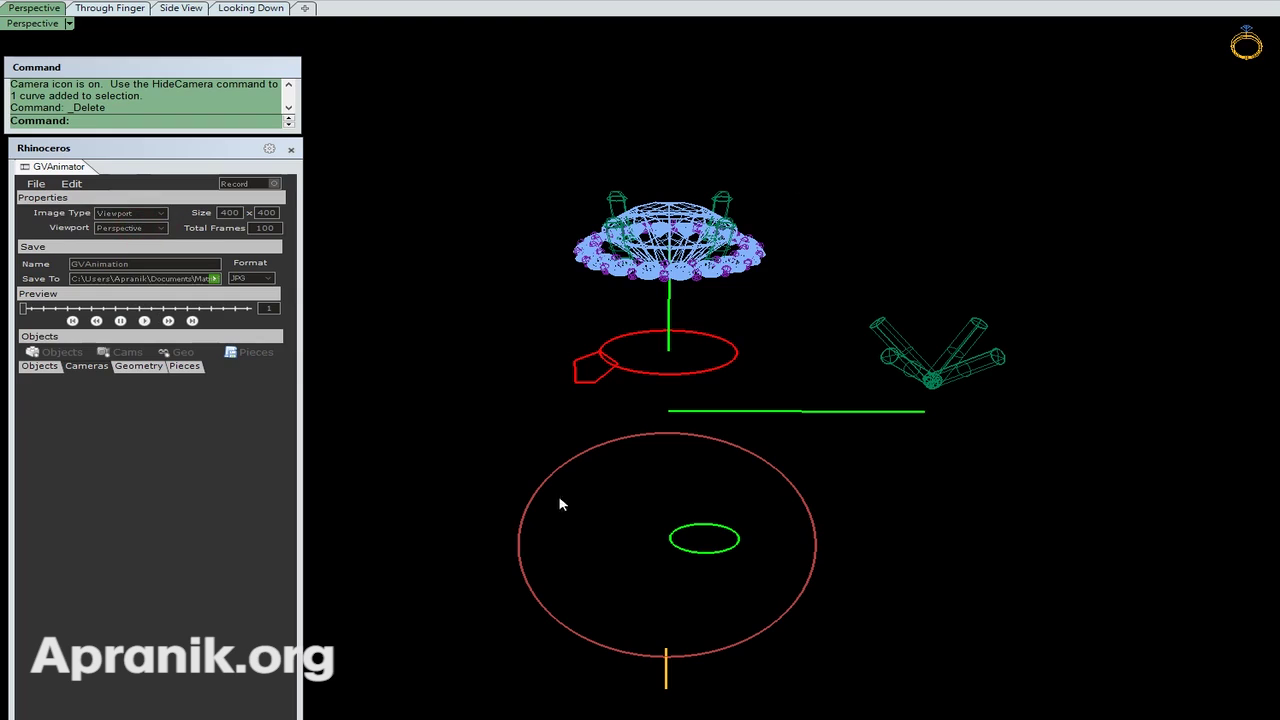
{"action": "left_click", "coordinate": [158, 214]}
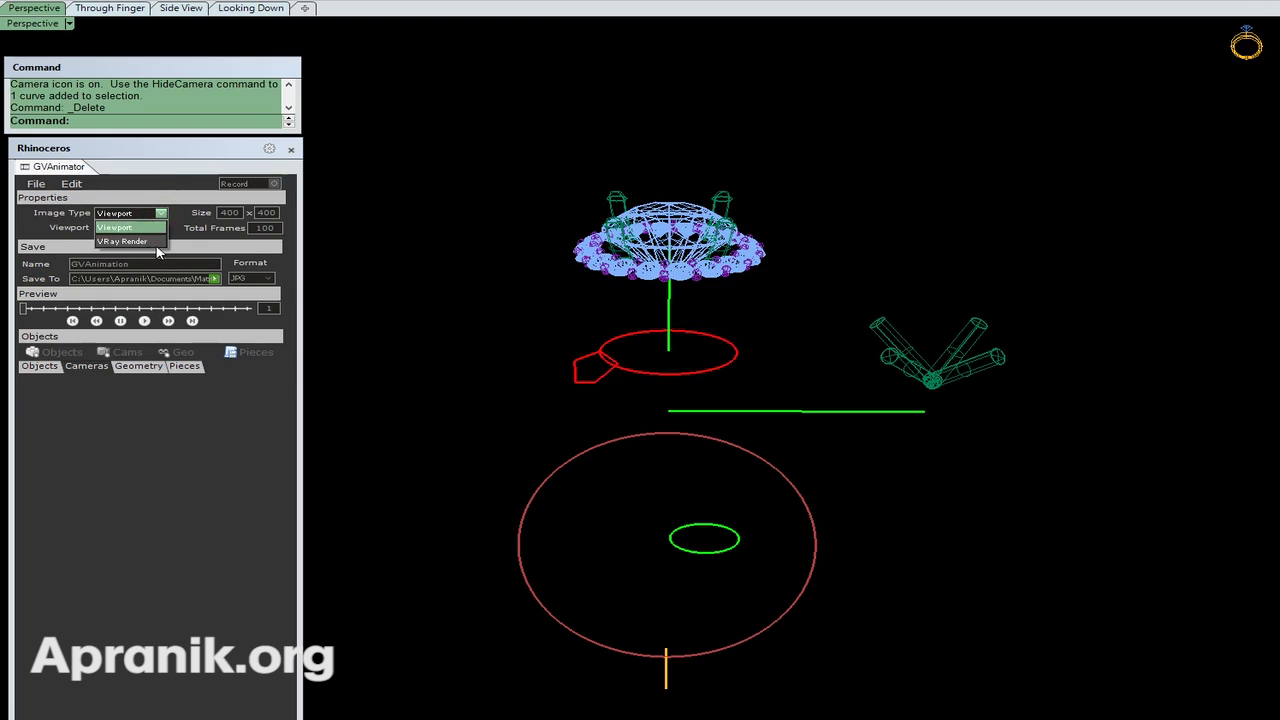
{"action": "left_click", "coordinate": [190, 246]}
{"action": "left_click", "coordinate": [162, 213]}
{"action": "left_click", "coordinate": [128, 227]}
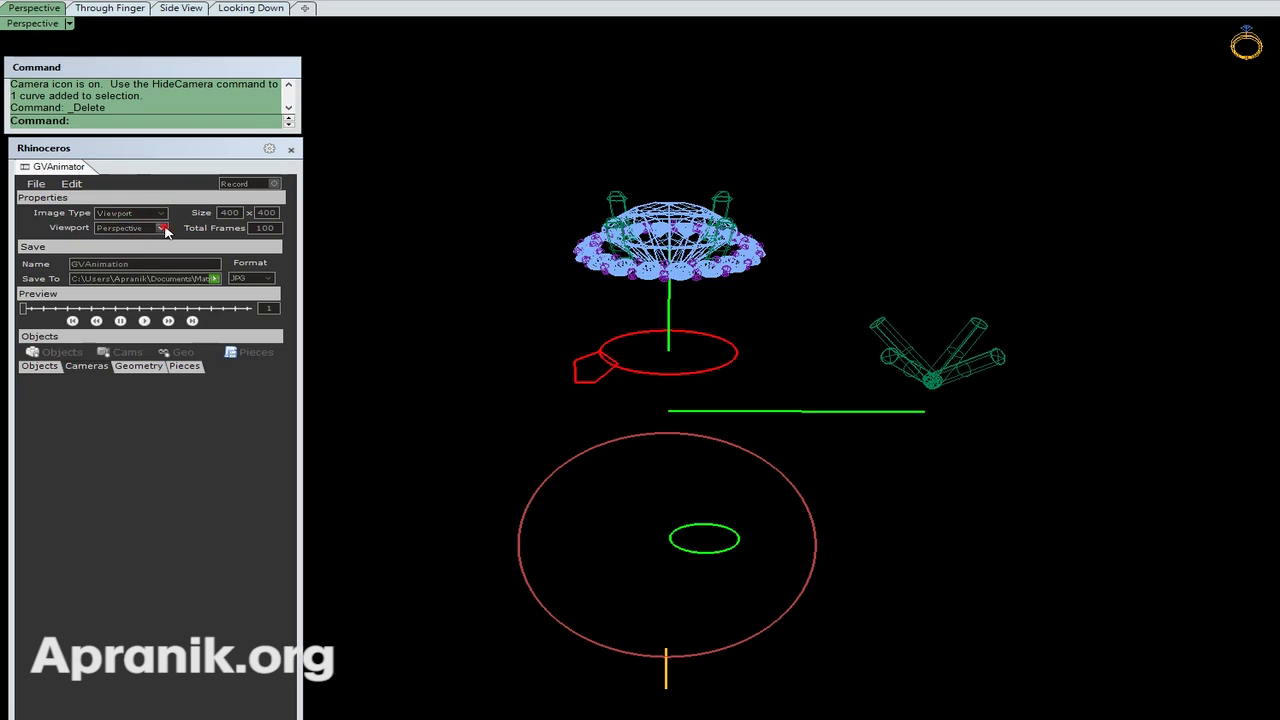
{"action": "left_click", "coordinate": [160, 228]}
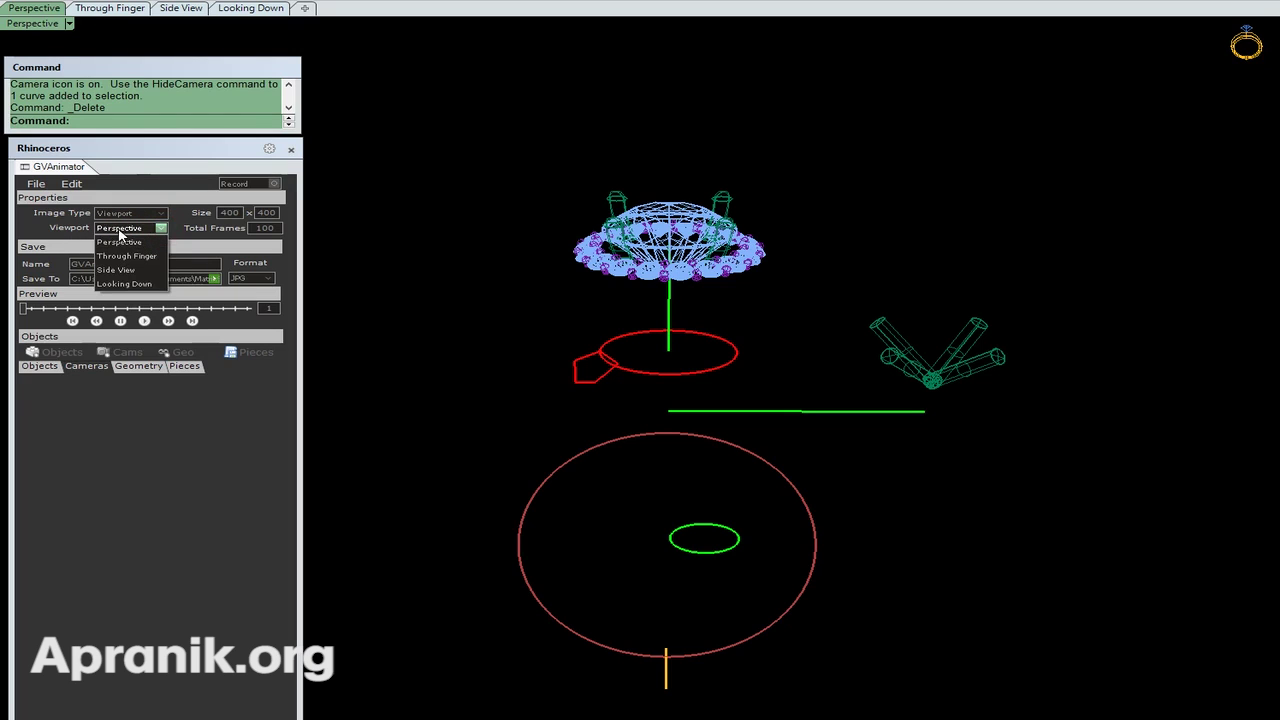
{"action": "left_click", "coordinate": [130, 242]}
Step: Set the animation's image size to 800 x 800
{"action": "right_click_drag", "start_coordinate": [771, 383], "coordinate": [866, 387]}
{"action": "right_click_drag", "start_coordinate": [751, 362], "coordinate": [853, 377], "text": "shift"}
{"action": "right_click_drag", "start_coordinate": [799, 344], "coordinate": [292, 305]}
{"action": "double_click", "coordinate": [238, 213]}
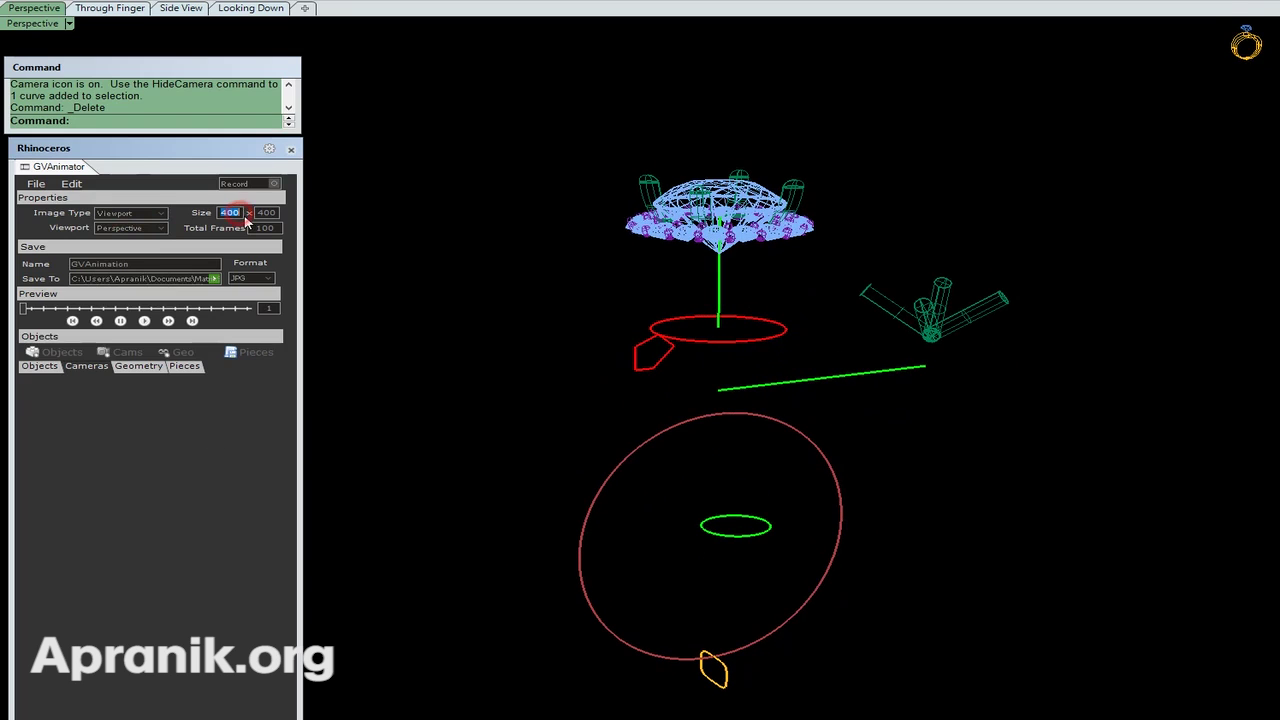
{"action": "key", "text": "BackSpace"}
{"action": "type", "text": "800"}
{"action": "double_click", "coordinate": [268, 212]}
{"action": "type", "text": "800"}
Step: Name the saved animation "MoMo"
{"action": "right_click_drag", "start_coordinate": [748, 320], "coordinate": [778, 384]}
{"action": "right_click_drag", "start_coordinate": [950, 431], "coordinate": [910, 381]}
{"action": "scroll", "coordinate": [827, 381], "scroll_direction": "up", "scroll_amount": 3}
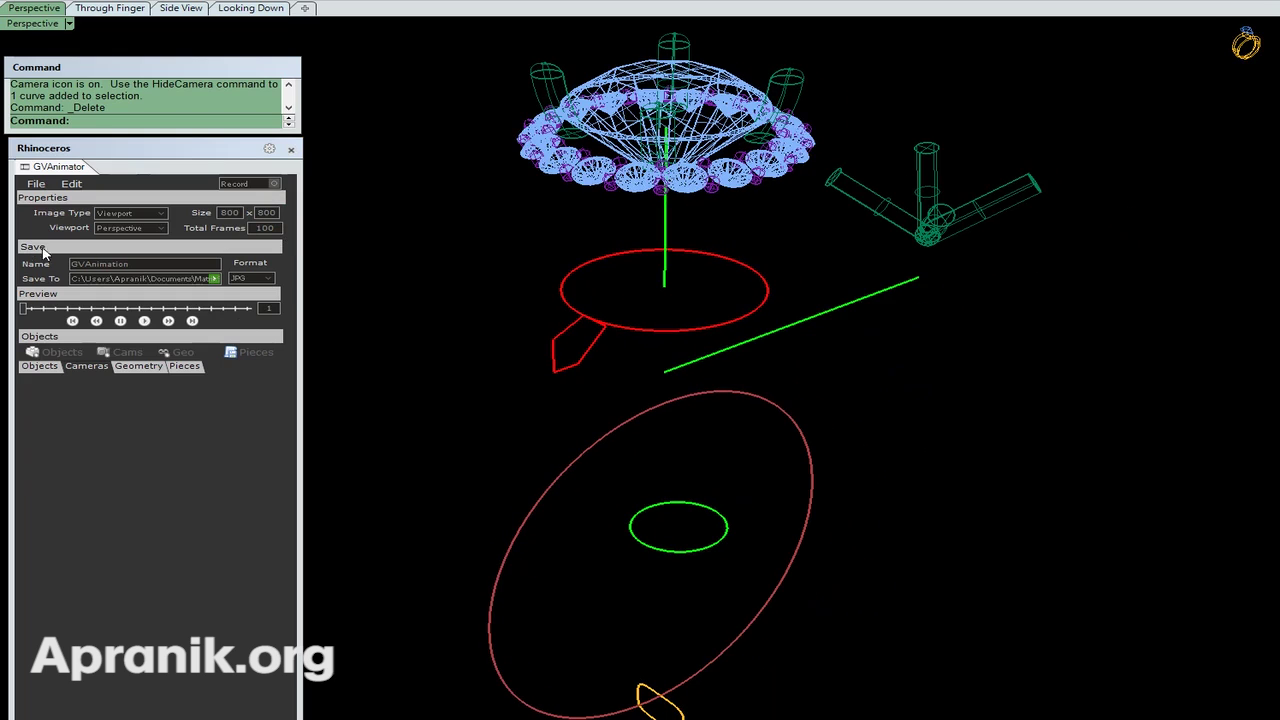
{"action": "double_click", "coordinate": [146, 263]}
{"action": "key", "text": "BackSpace"}
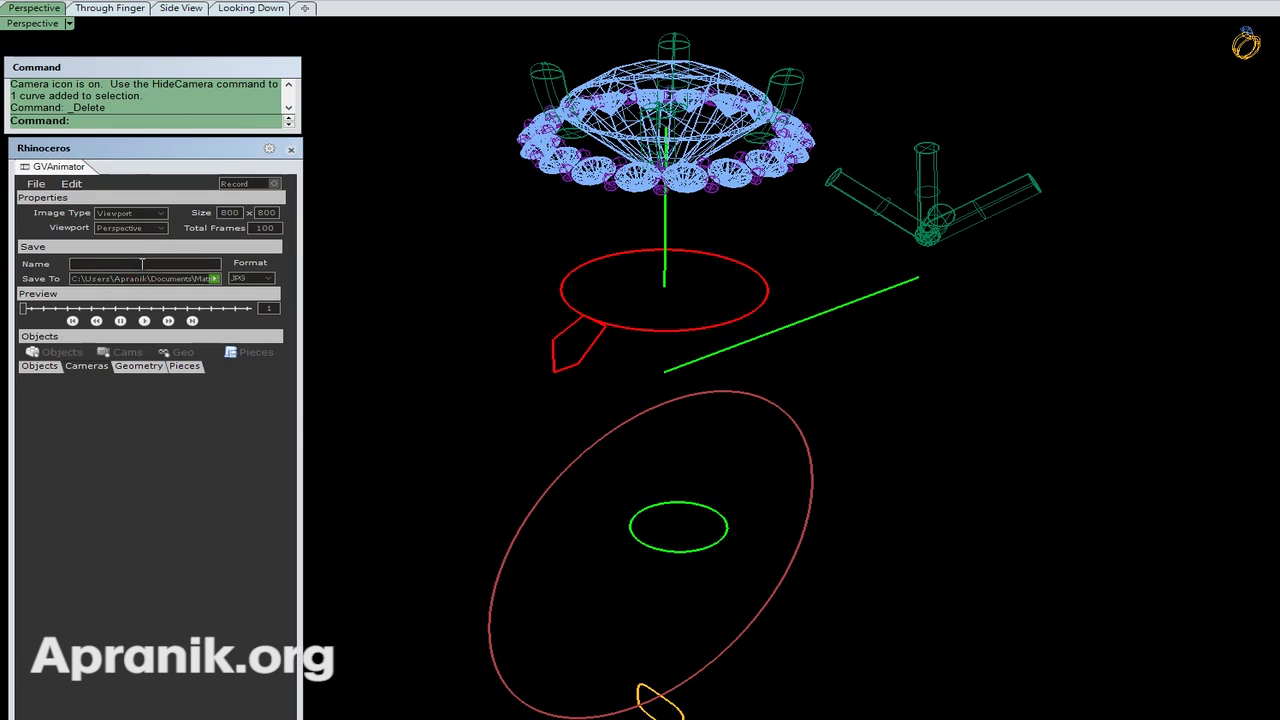
{"action": "type", "text": "MoMo"}
Step: Add the whole ring head, with its center stone, halo stones and upper prongs, as an animated object group
{"action": "right_click_drag", "start_coordinate": [910, 422], "coordinate": [706, 389]}
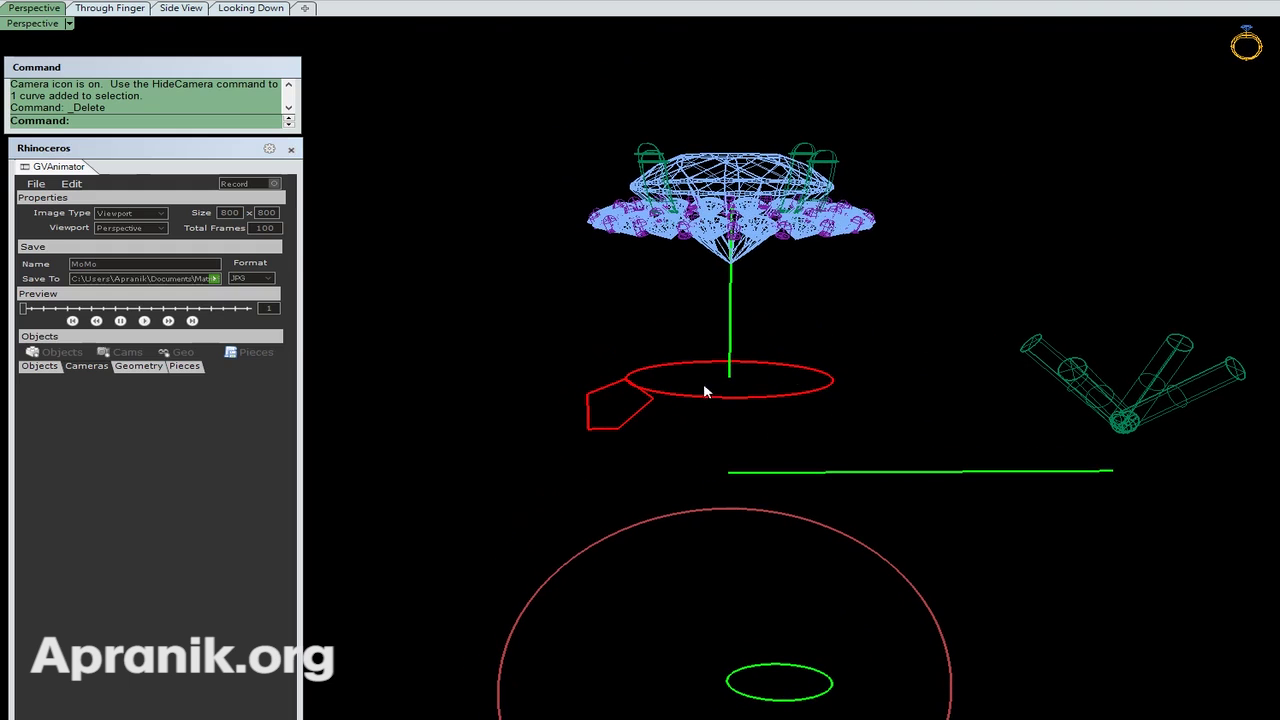
{"action": "left_click", "coordinate": [78, 355]}
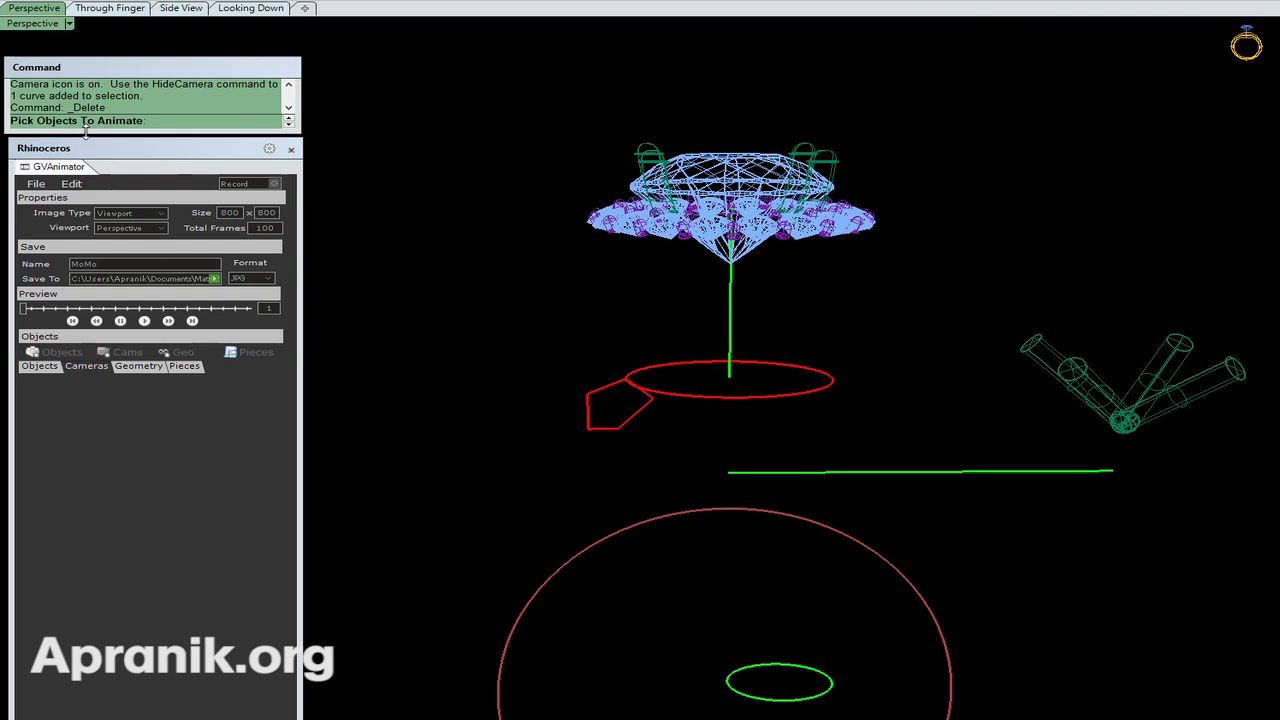
{"action": "left_click_drag", "start_coordinate": [492, 100], "coordinate": [952, 278]}
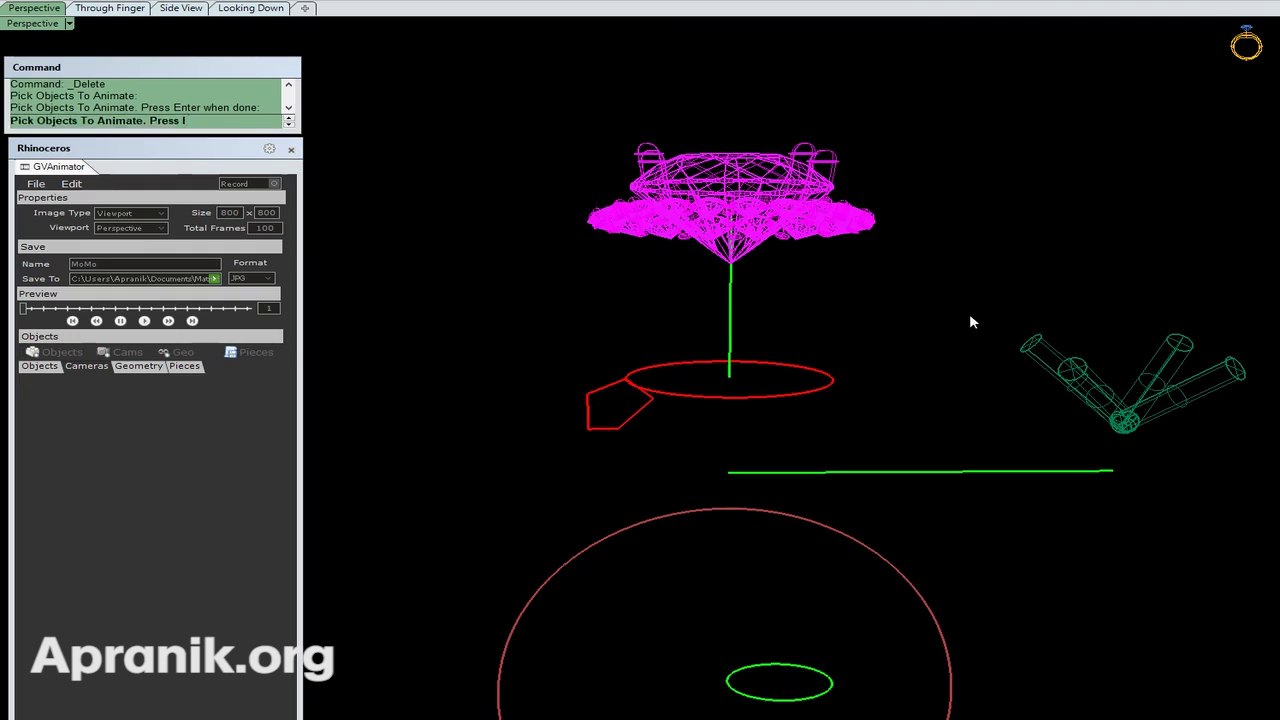
{"action": "key", "text": "Return"}
{"action": "left_click_drag", "start_coordinate": [478, 232], "coordinate": [359, 272]}
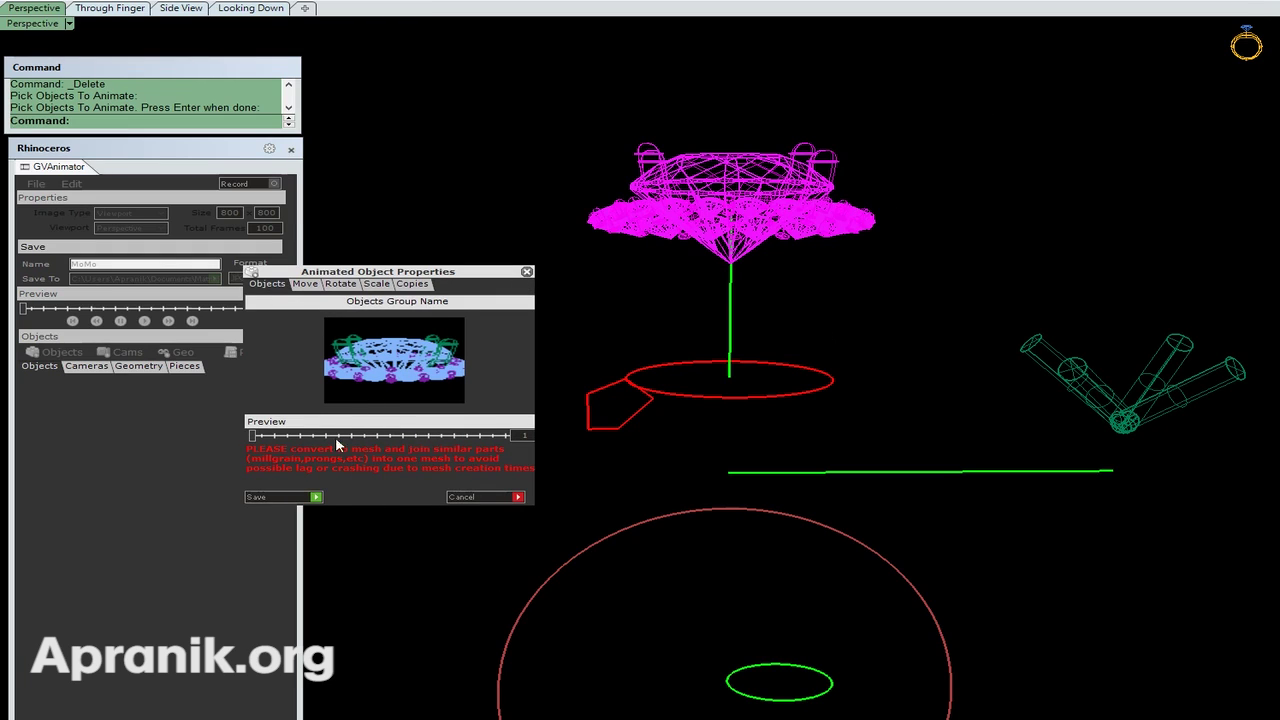
Step: Assign the vertical green line below the ring head as the group's move path
{"action": "left_click", "coordinate": [305, 284]}
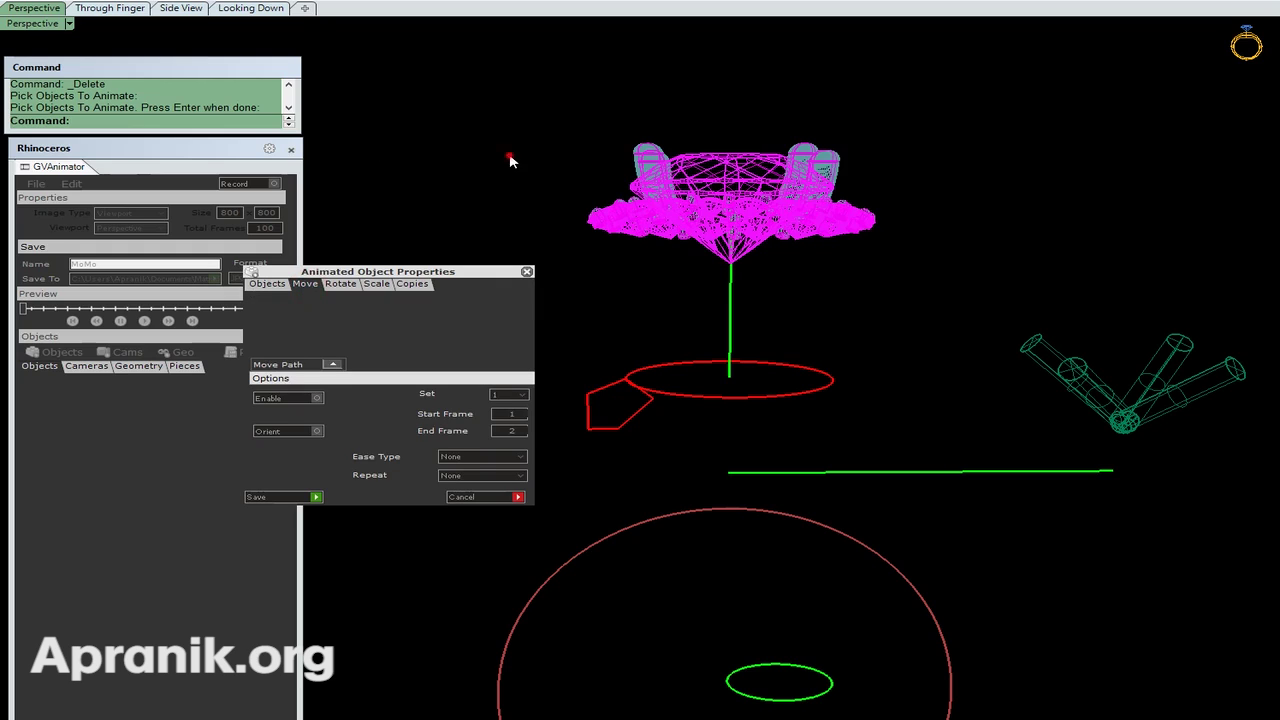
{"action": "left_click", "coordinate": [333, 365]}
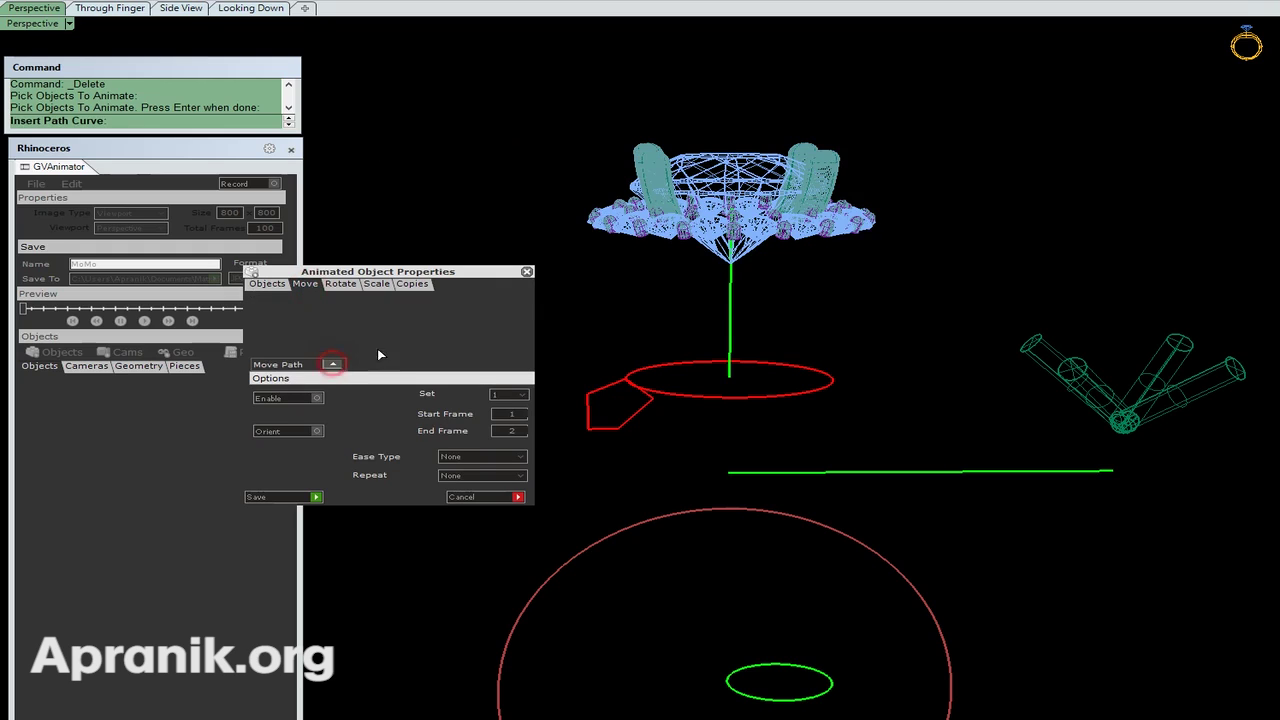
{"action": "left_click", "coordinate": [729, 300]}
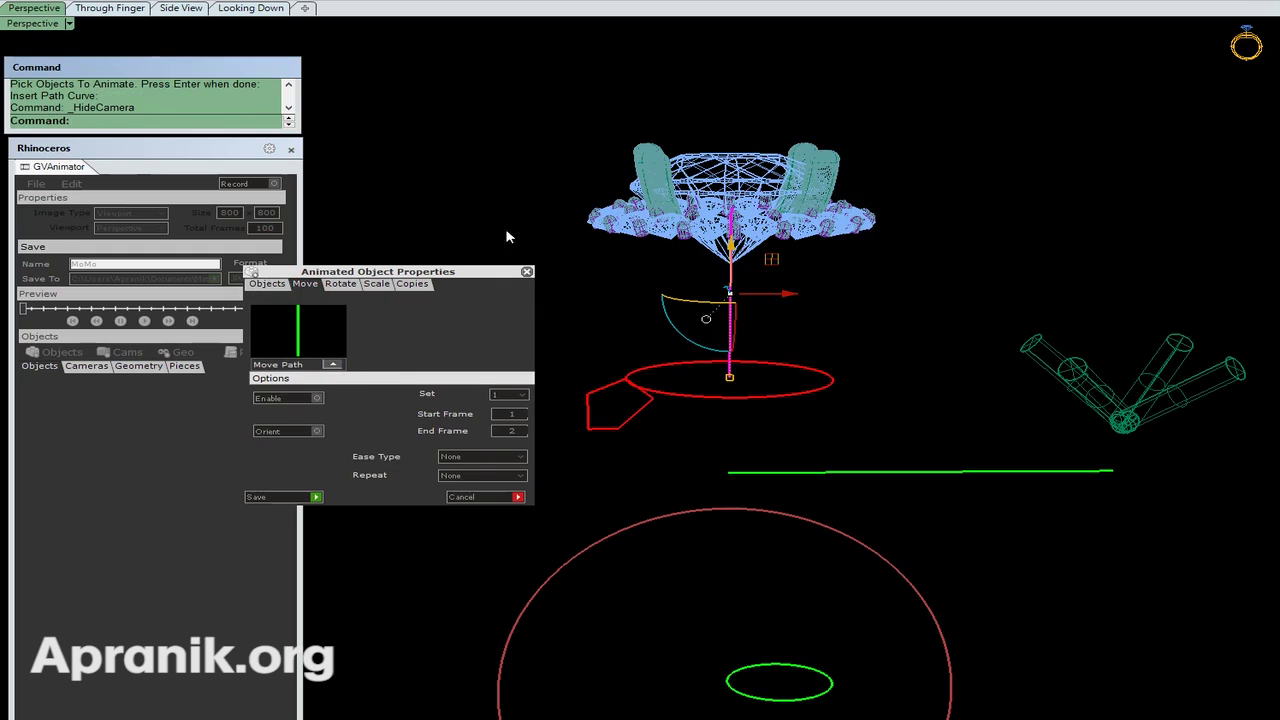
Step: Enable the group's movement with an end frame of 50 and return to its preview
{"action": "left_click", "coordinate": [508, 396]}
{"action": "double_click", "coordinate": [518, 413]}
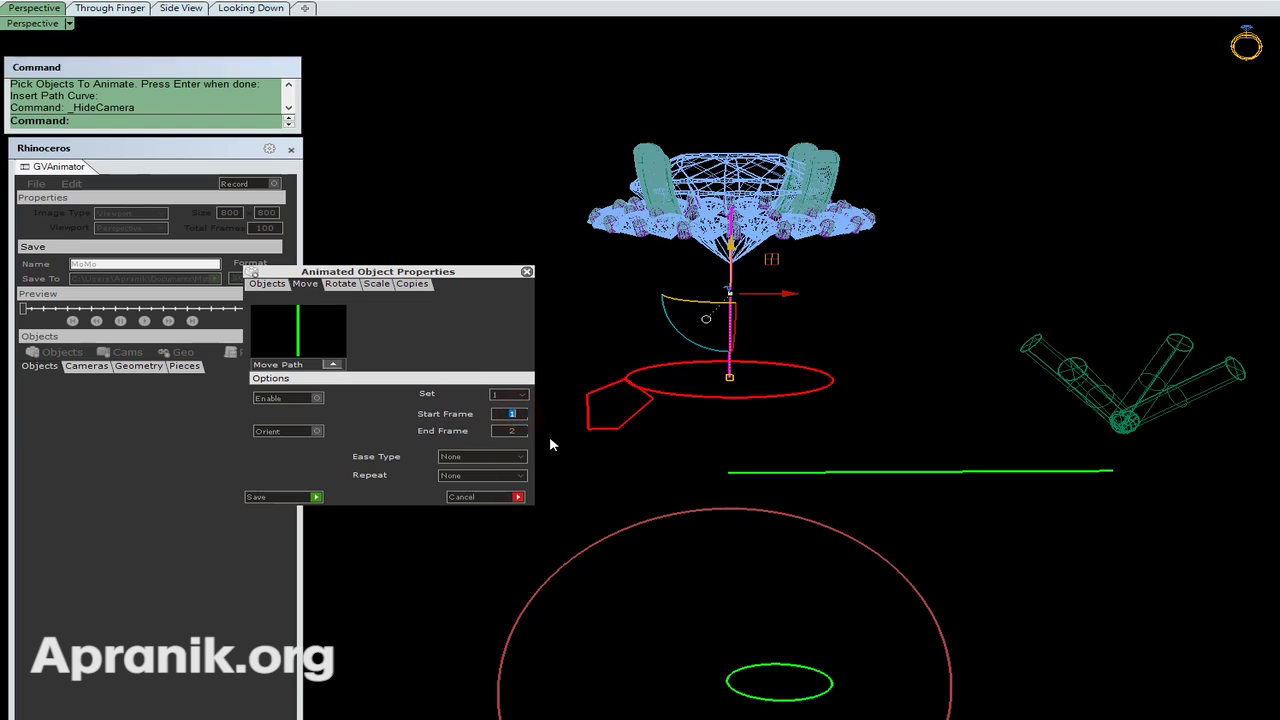
{"action": "double_click", "coordinate": [516, 430]}
{"action": "left_click", "coordinate": [318, 399]}
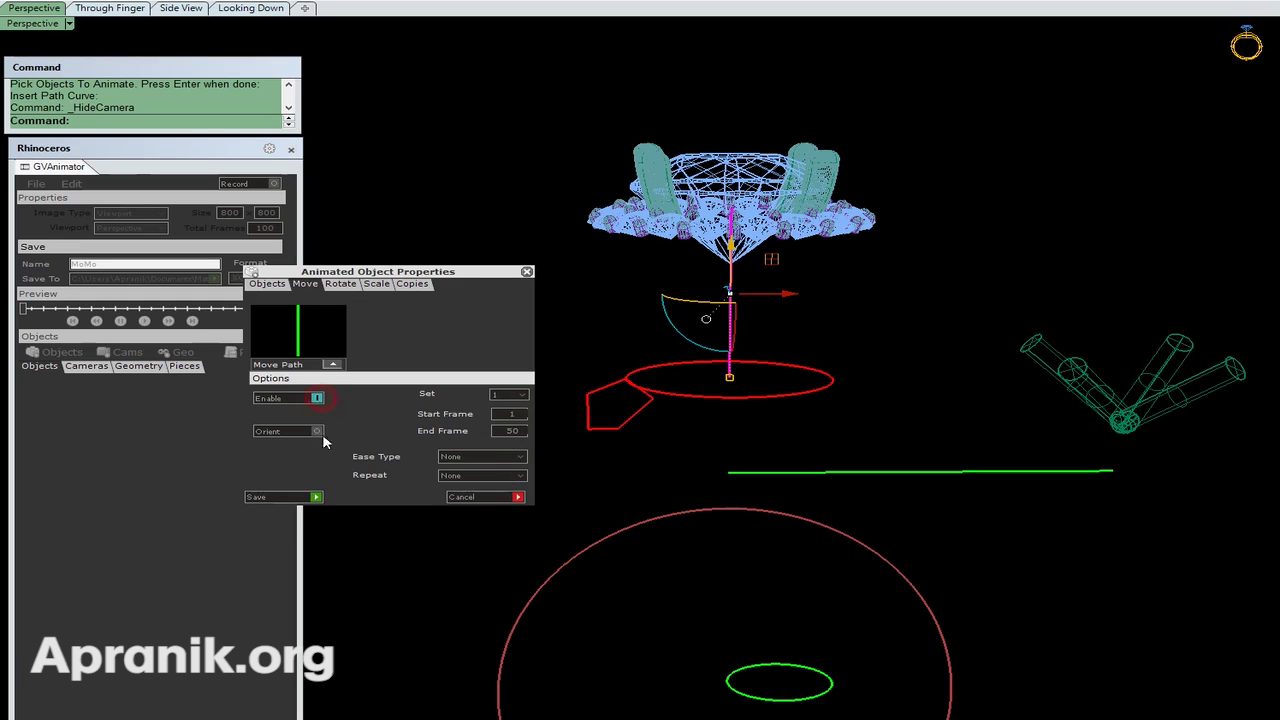
{"action": "left_click", "coordinate": [268, 285]}
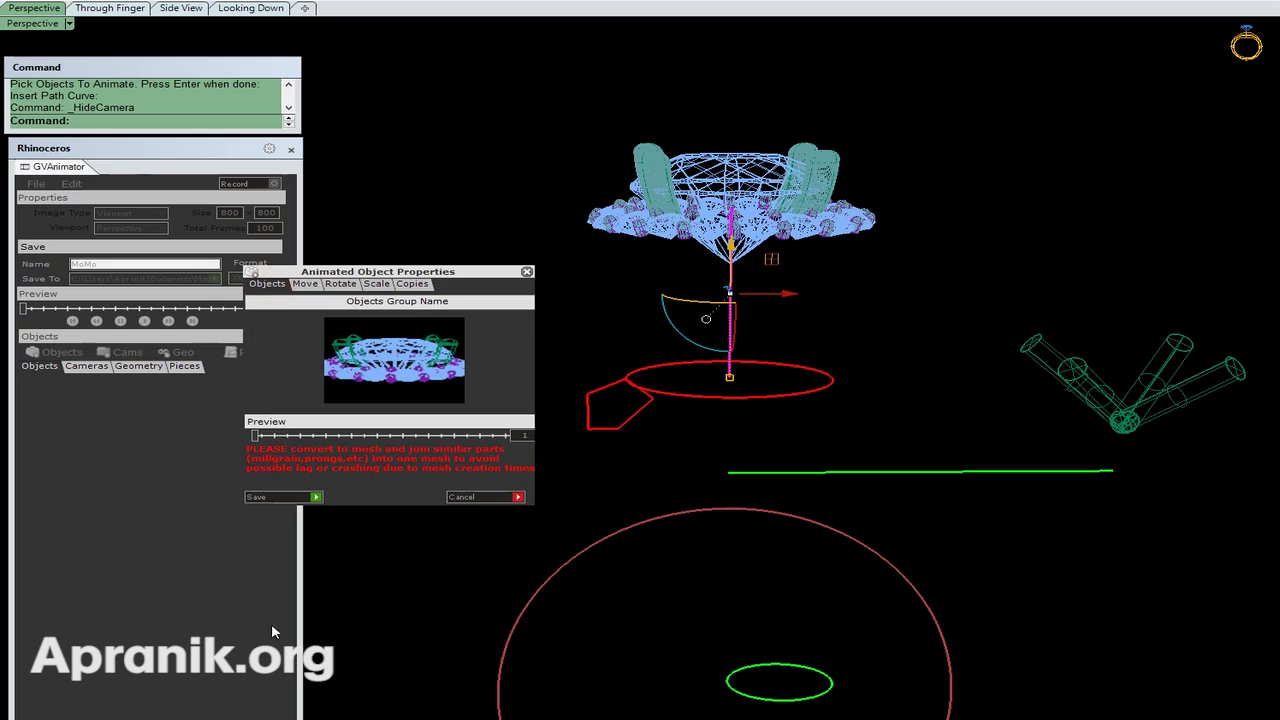
{"action": "mouse_move", "coordinate": [258, 442]}
{"action": "left_mouse_down"}
{"action": "mouse_move", "coordinate": [470, 448]}
{"action": "mouse_move", "coordinate": [516, 463]}
{"action": "mouse_move", "coordinate": [252, 436]}
{"action": "left_mouse_up"}
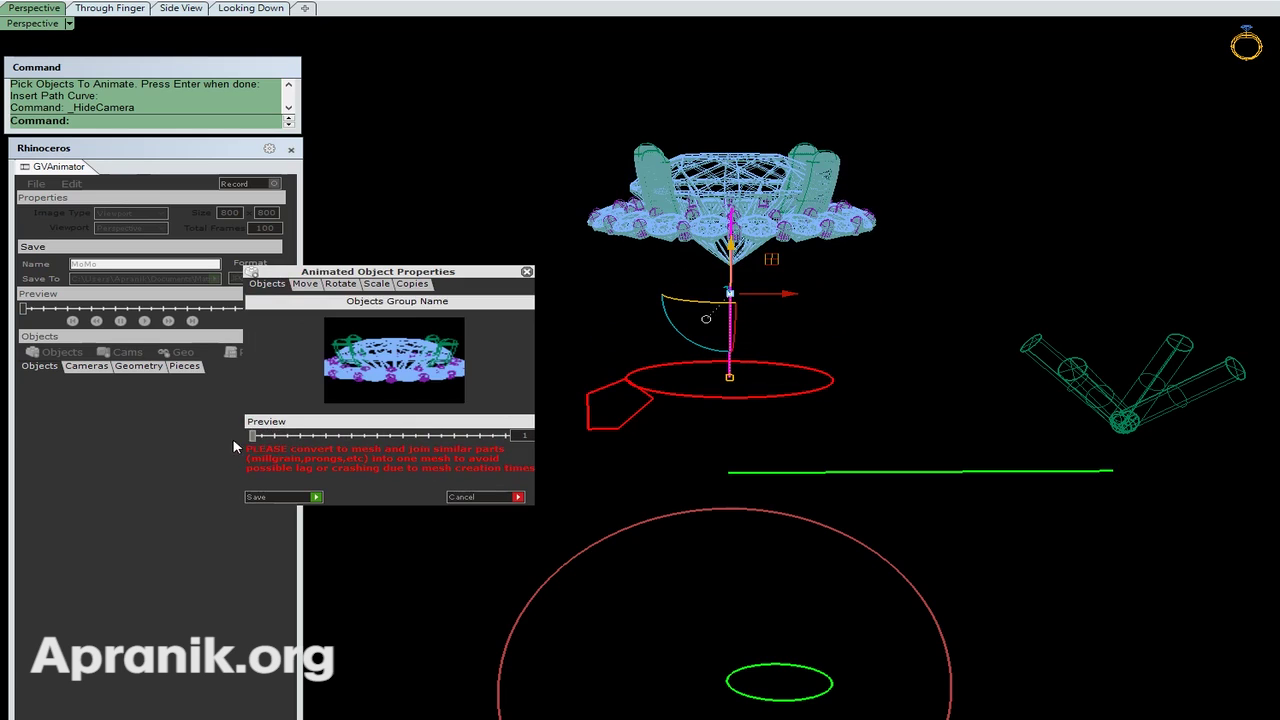
Step: Set the movement's ease type to BounceOut and preview the group's motion up to frame 48
{"action": "left_click", "coordinate": [305, 285]}
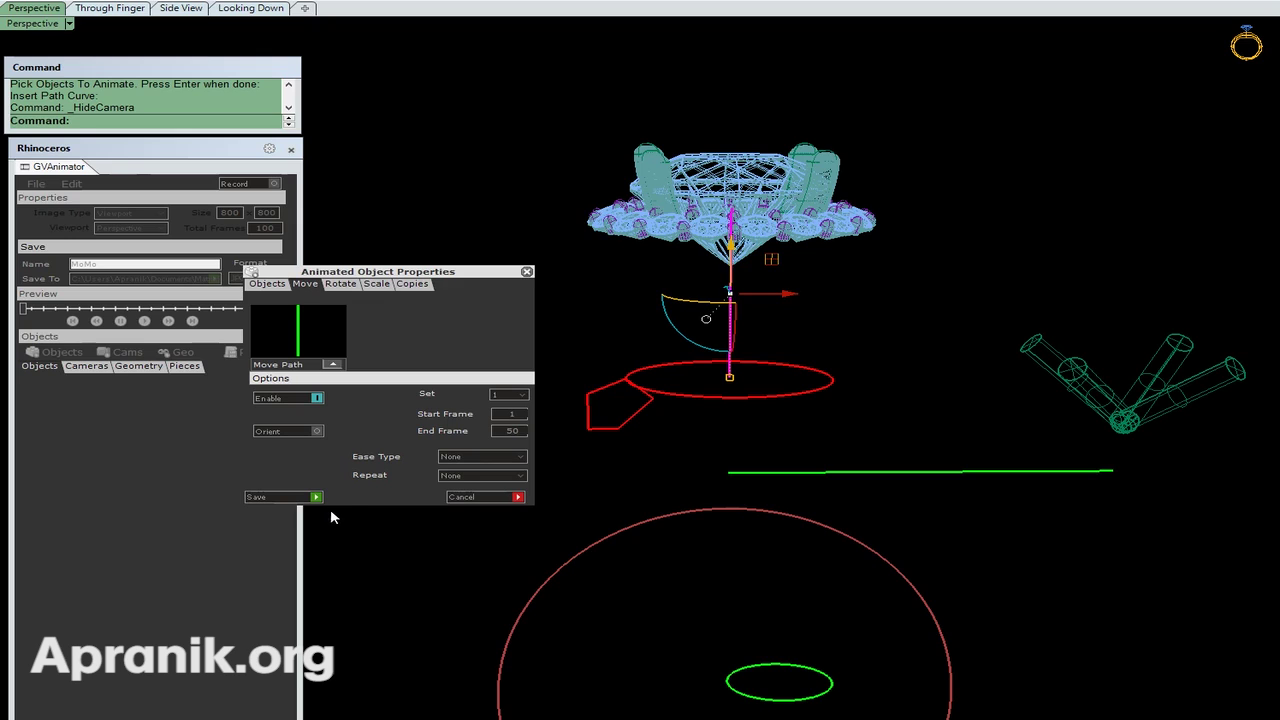
{"action": "left_click", "coordinate": [475, 457]}
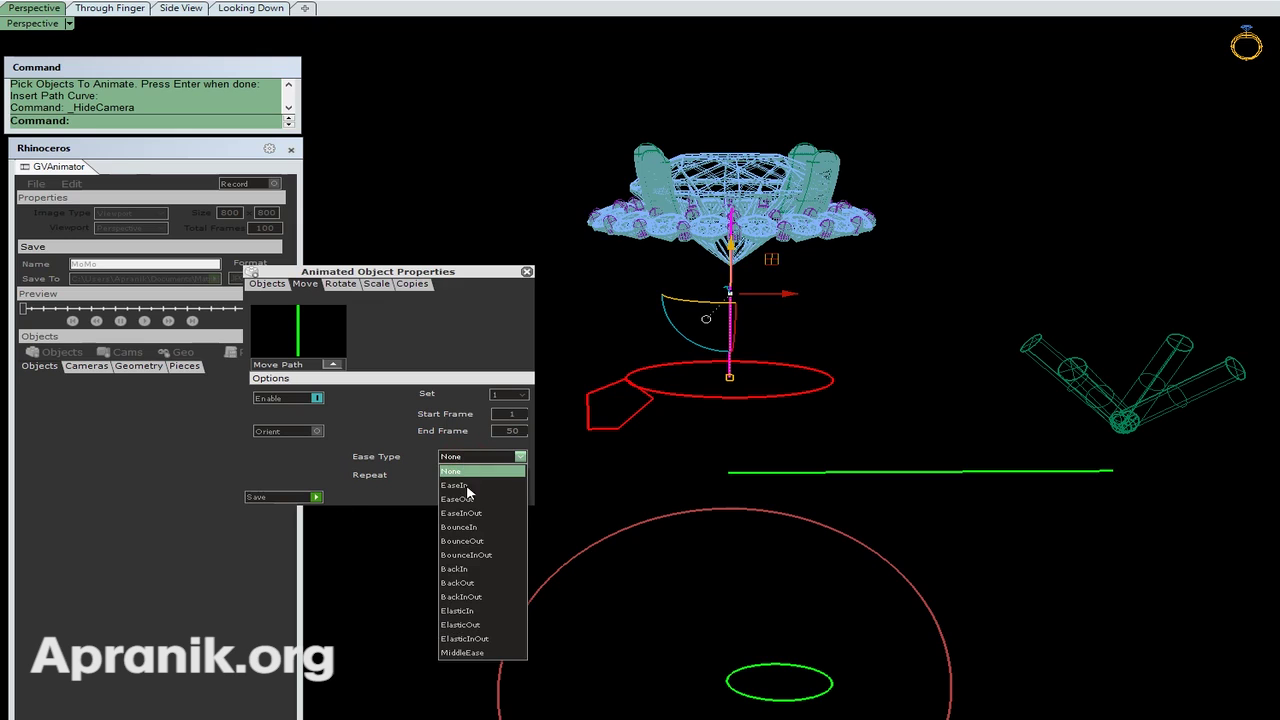
{"action": "left_click", "coordinate": [494, 541]}
{"action": "left_click", "coordinate": [378, 421]}
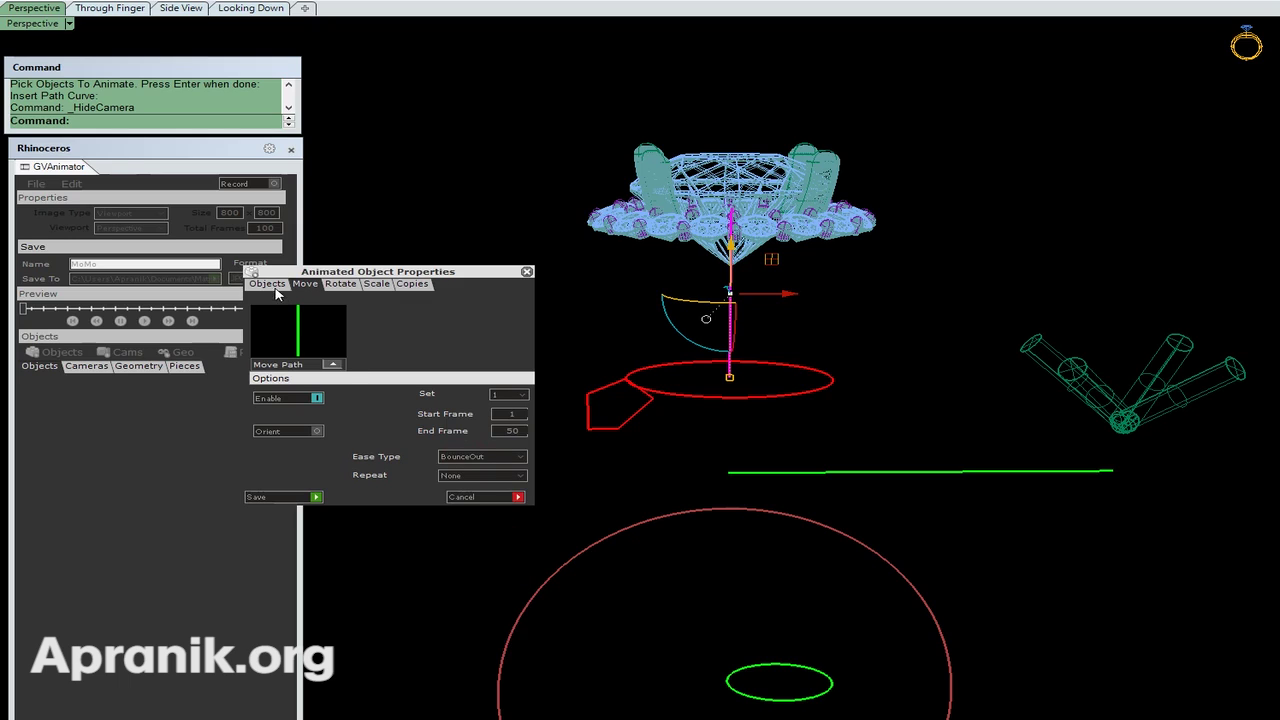
{"action": "left_click", "coordinate": [268, 284]}
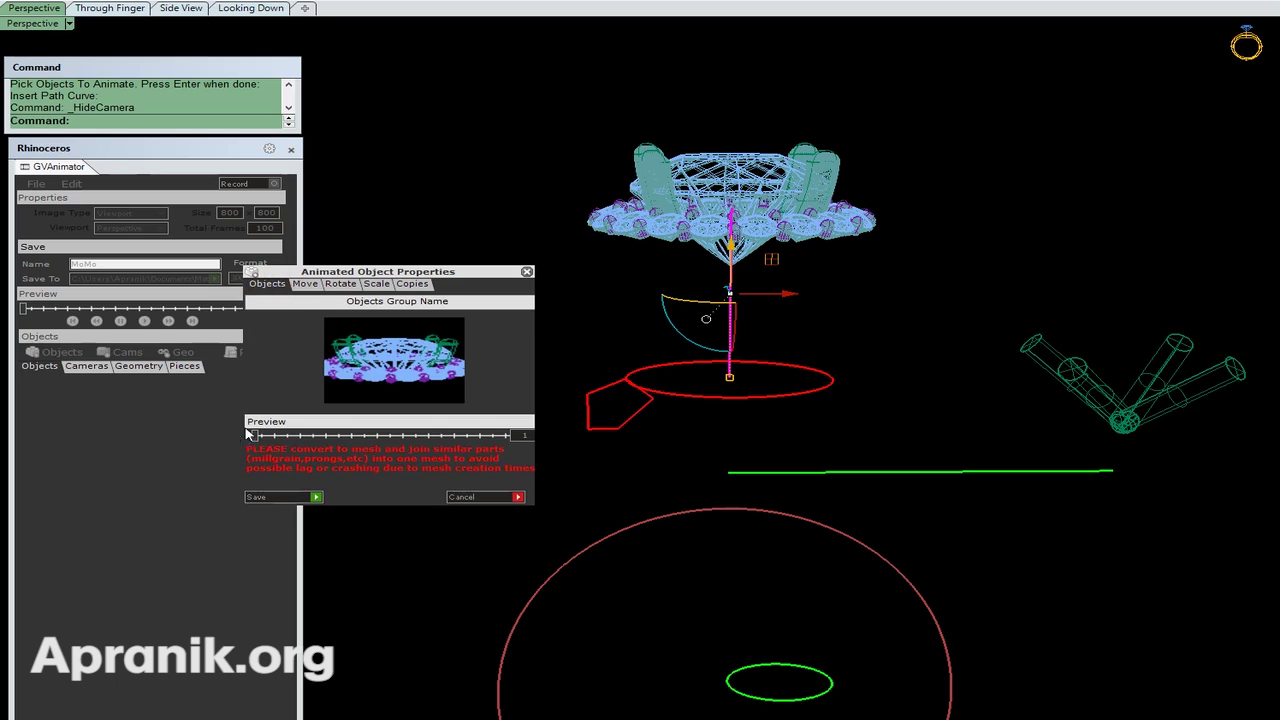
{"action": "left_click_drag", "start_coordinate": [252, 436], "coordinate": [376, 435]}
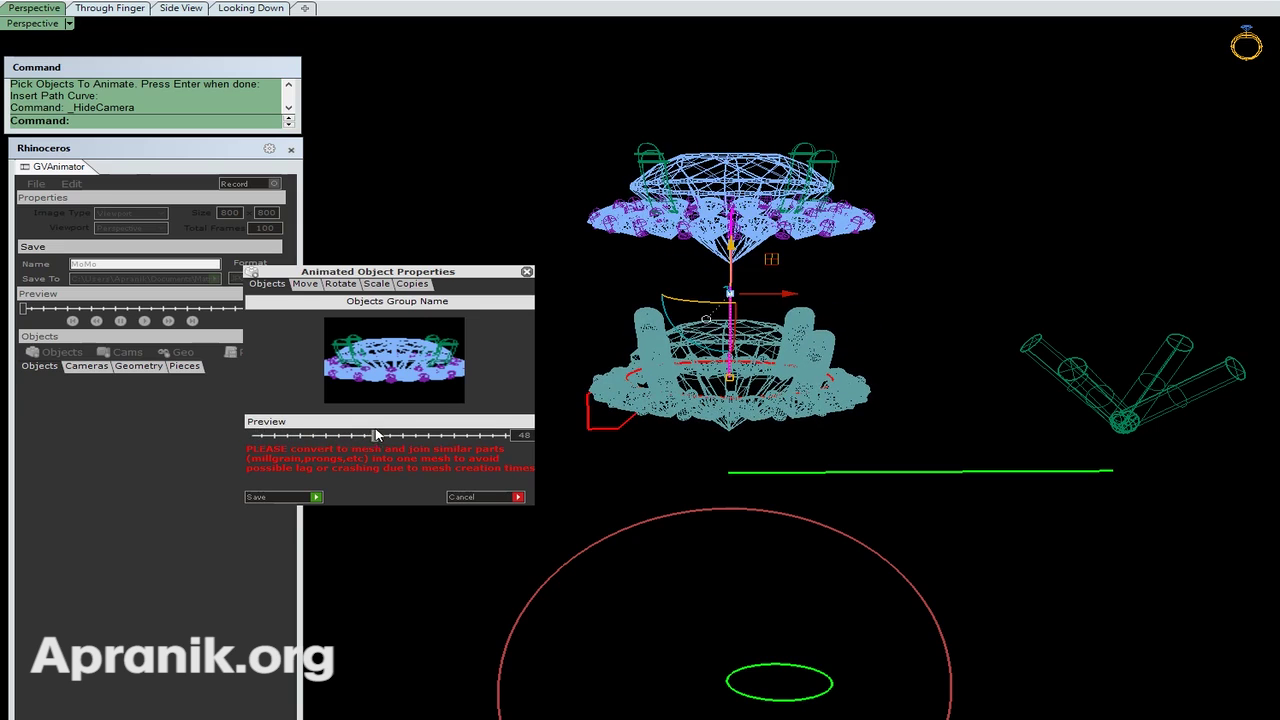
Step: Enable a 180-degree rotation about the Z axis for the ring head group, edit its end frame and return to the preview
{"action": "left_click", "coordinate": [341, 284]}
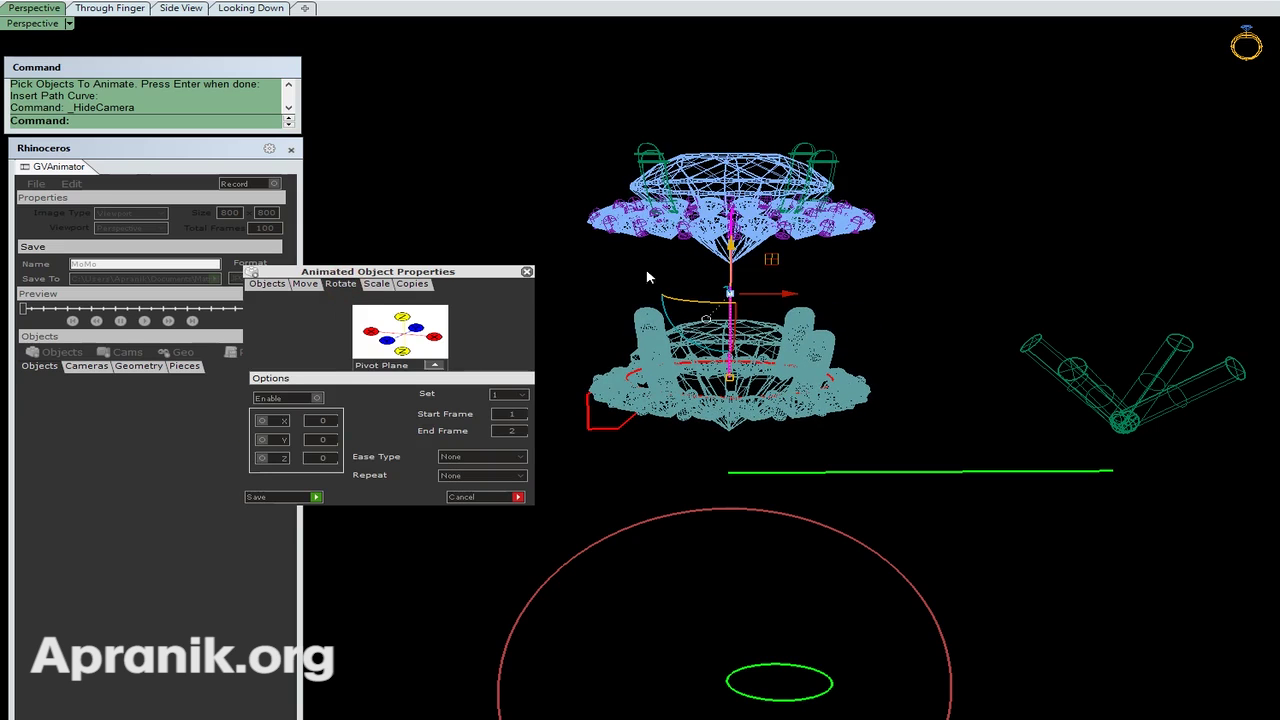
{"action": "left_click", "coordinate": [554, 145]}
{"action": "right_click_drag", "start_coordinate": [883, 323], "coordinate": [862, 342]}
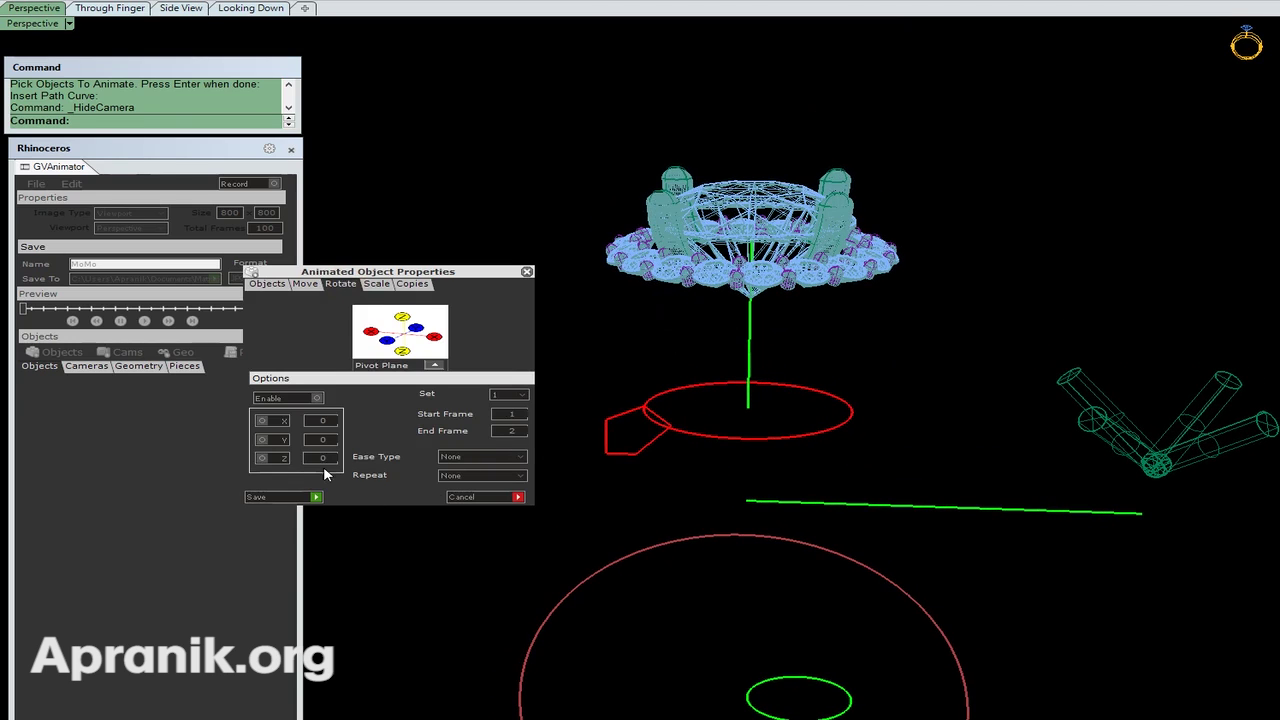
{"action": "left_click", "coordinate": [262, 458]}
{"action": "left_click", "coordinate": [317, 398]}
{"action": "left_click", "coordinate": [323, 457]}
{"action": "type", "text": "180"}
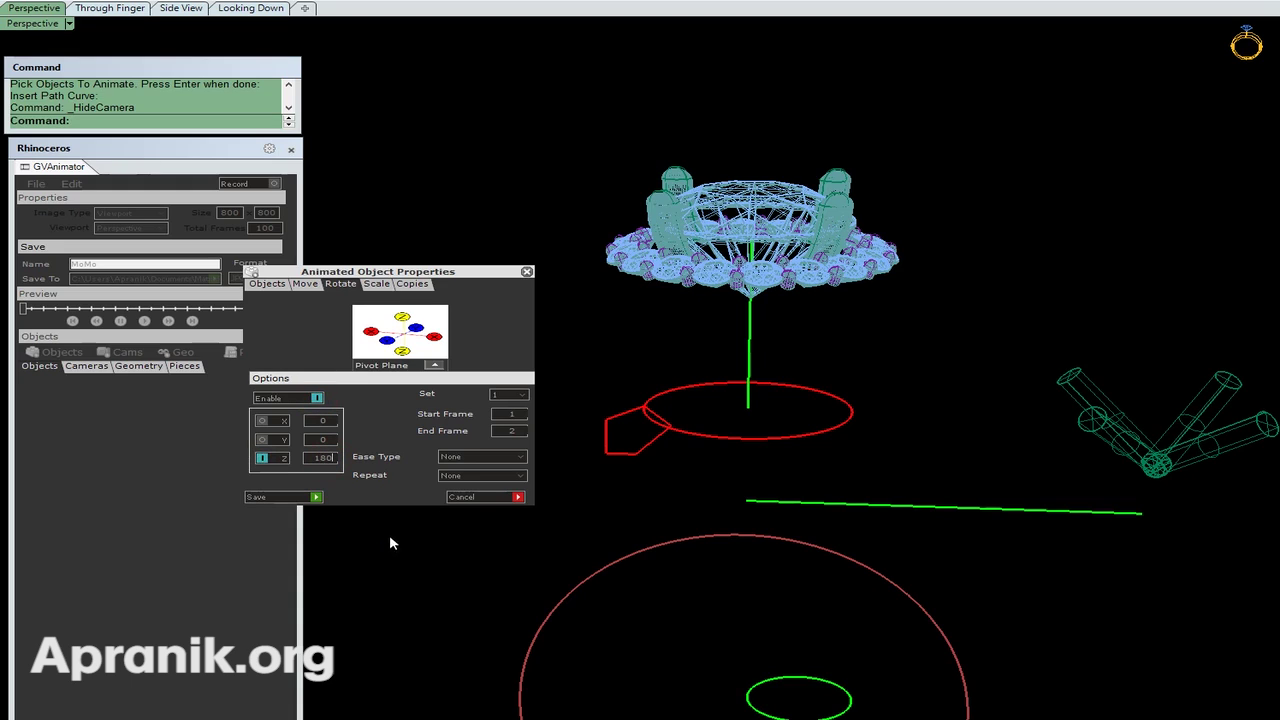
{"action": "left_click", "coordinate": [522, 431]}
{"action": "left_click", "coordinate": [268, 284]}
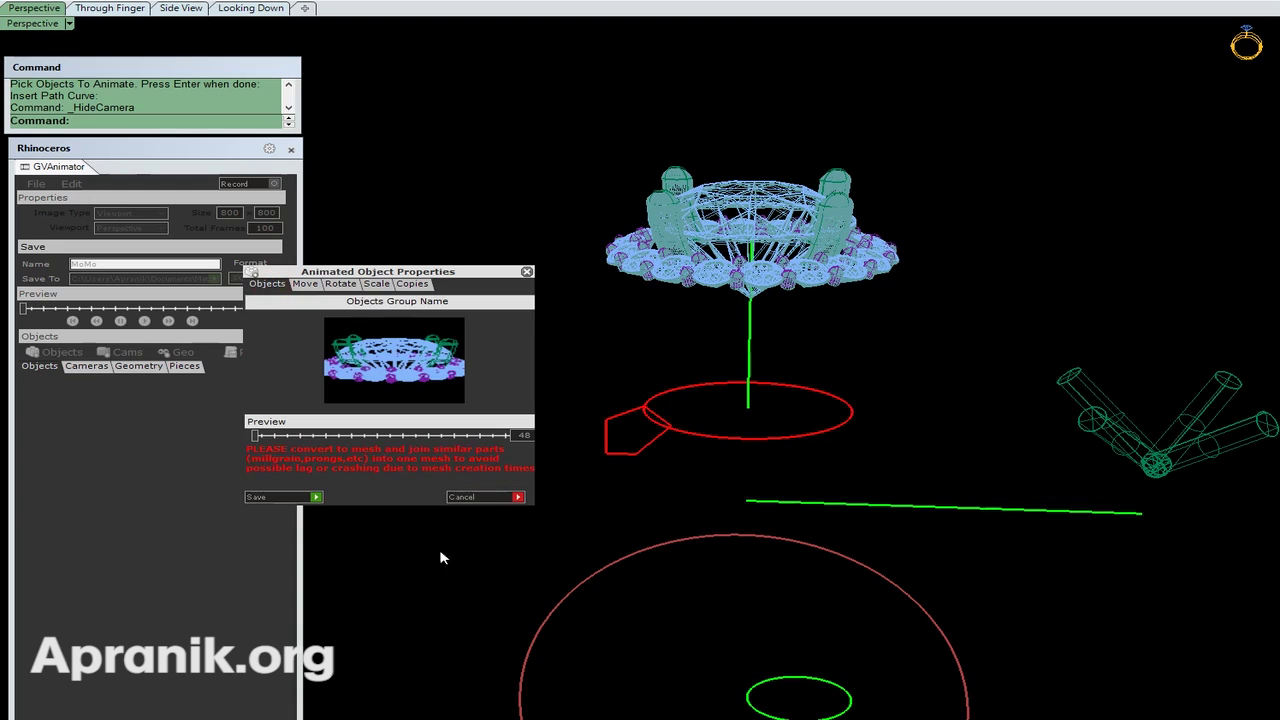
Step: Preview and save the ring head group, scrub the overall animation to about frame 40 and return to the first frame
{"action": "left_click_drag", "start_coordinate": [262, 438], "coordinate": [129, 476]}
{"action": "left_click", "coordinate": [316, 496]}
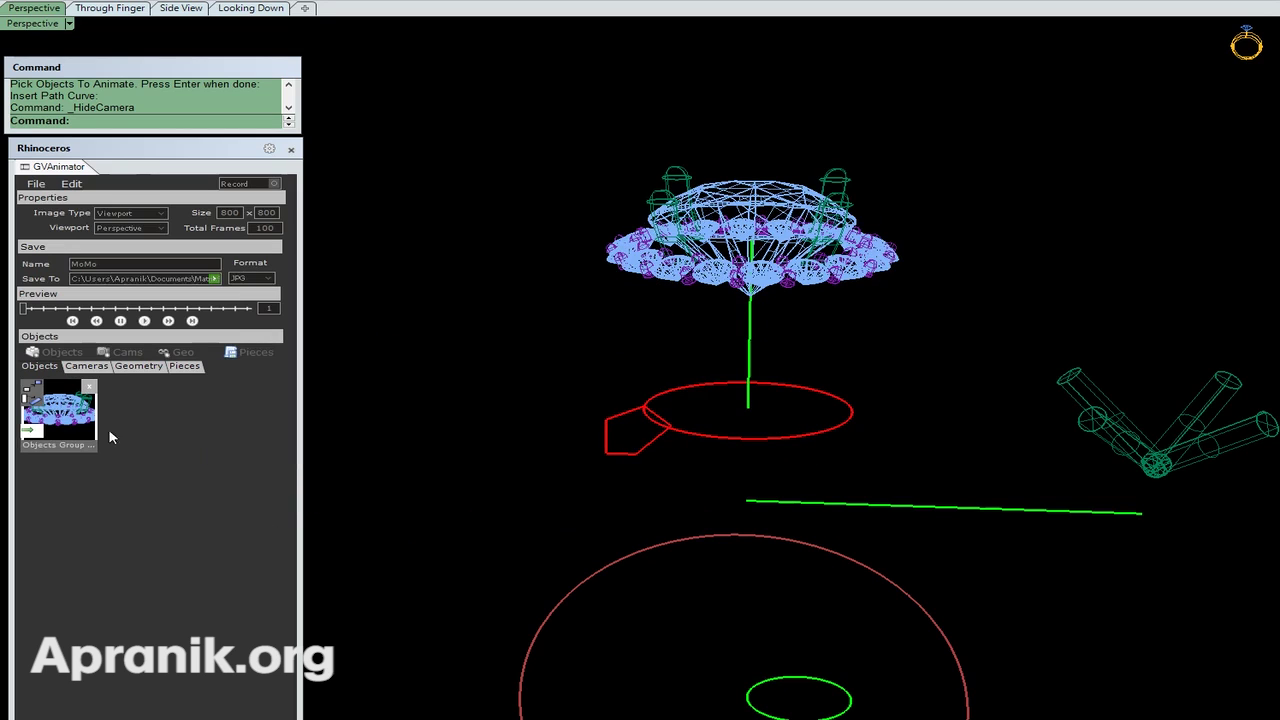
{"action": "left_click_drag", "start_coordinate": [26, 312], "coordinate": [128, 318]}
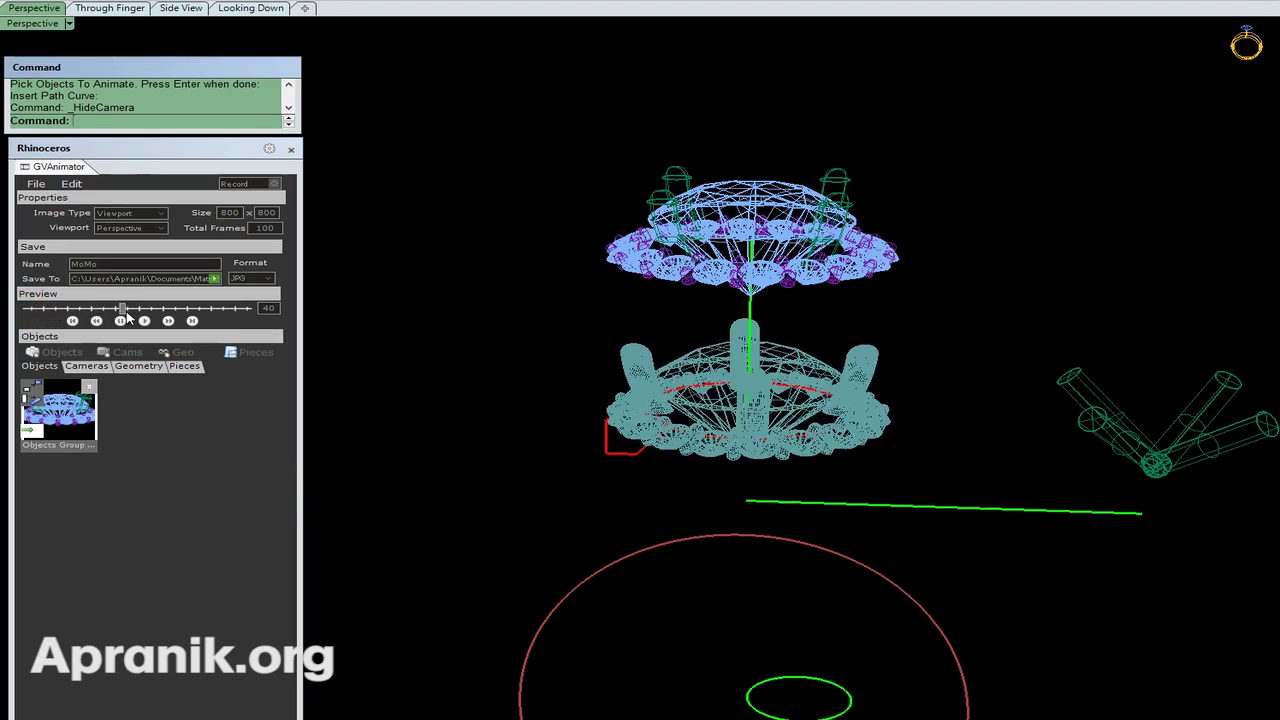
{"action": "left_click", "coordinate": [72, 320]}
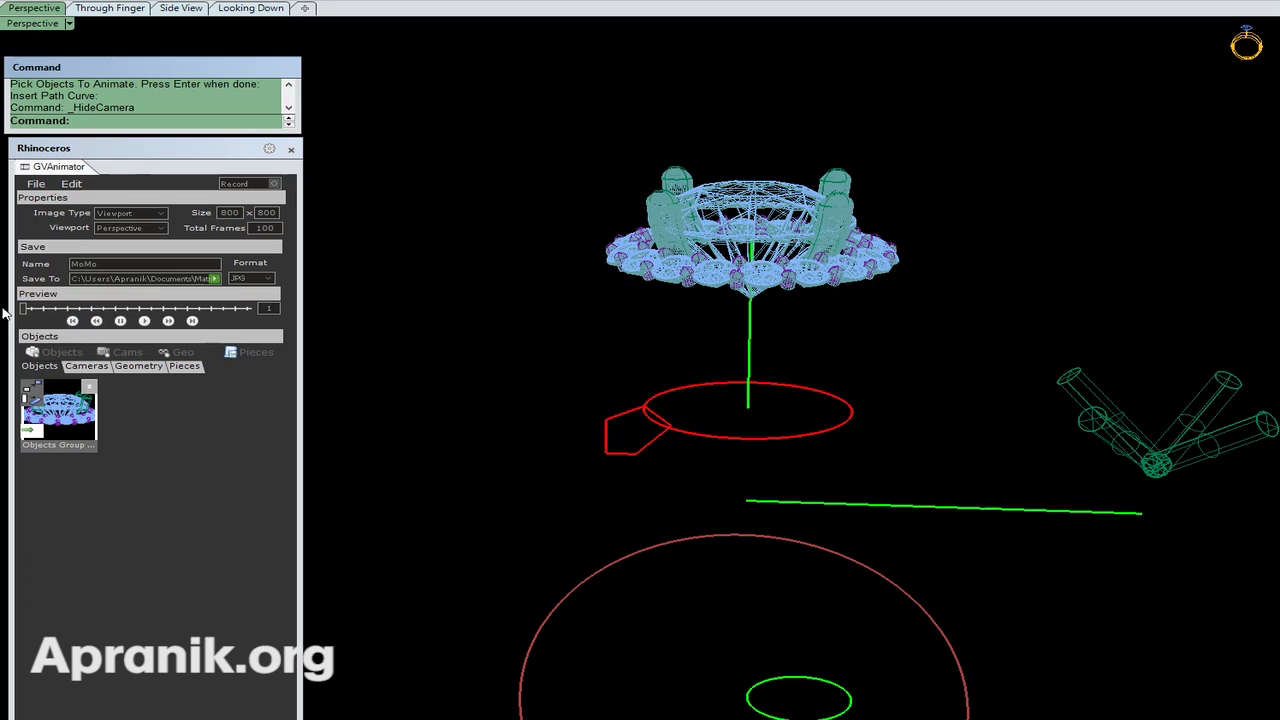
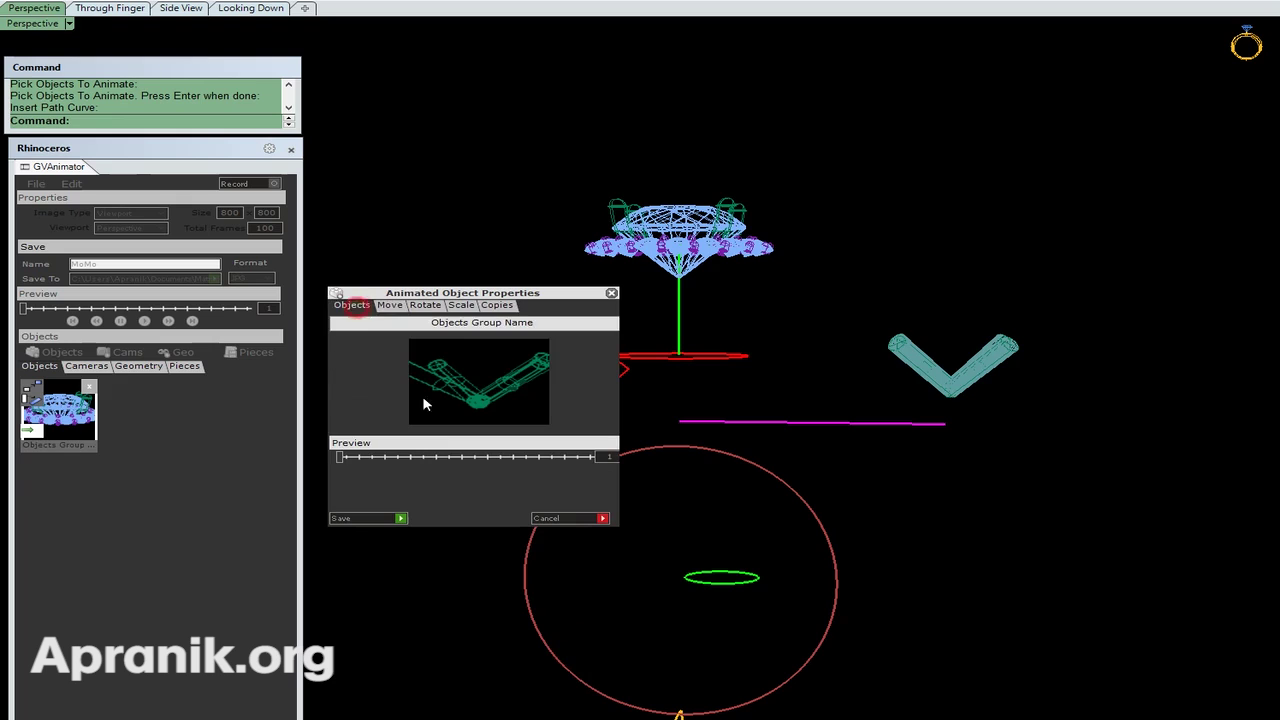
Step: Preview the V-shaped prong group's motion along its horizontal path and open its move settings for review
{"action": "left_click_drag", "start_coordinate": [472, 293], "coordinate": [308, 292]}
{"action": "left_click_drag", "start_coordinate": [176, 457], "coordinate": [285, 458]}
{"action": "left_click", "coordinate": [226, 305]}
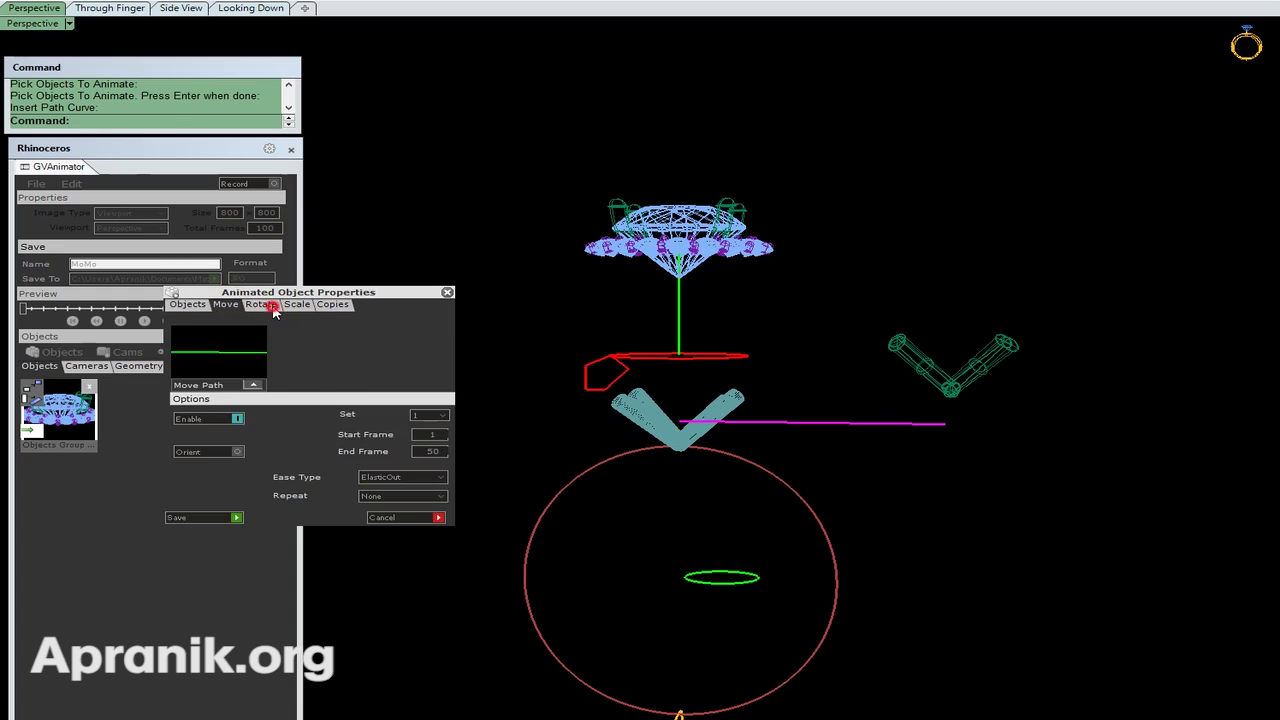
Step: Enable a 180-degree Z-axis rotation for the prong group ending at frame 50, and preview it through frame 100
{"action": "left_click", "coordinate": [273, 311]}
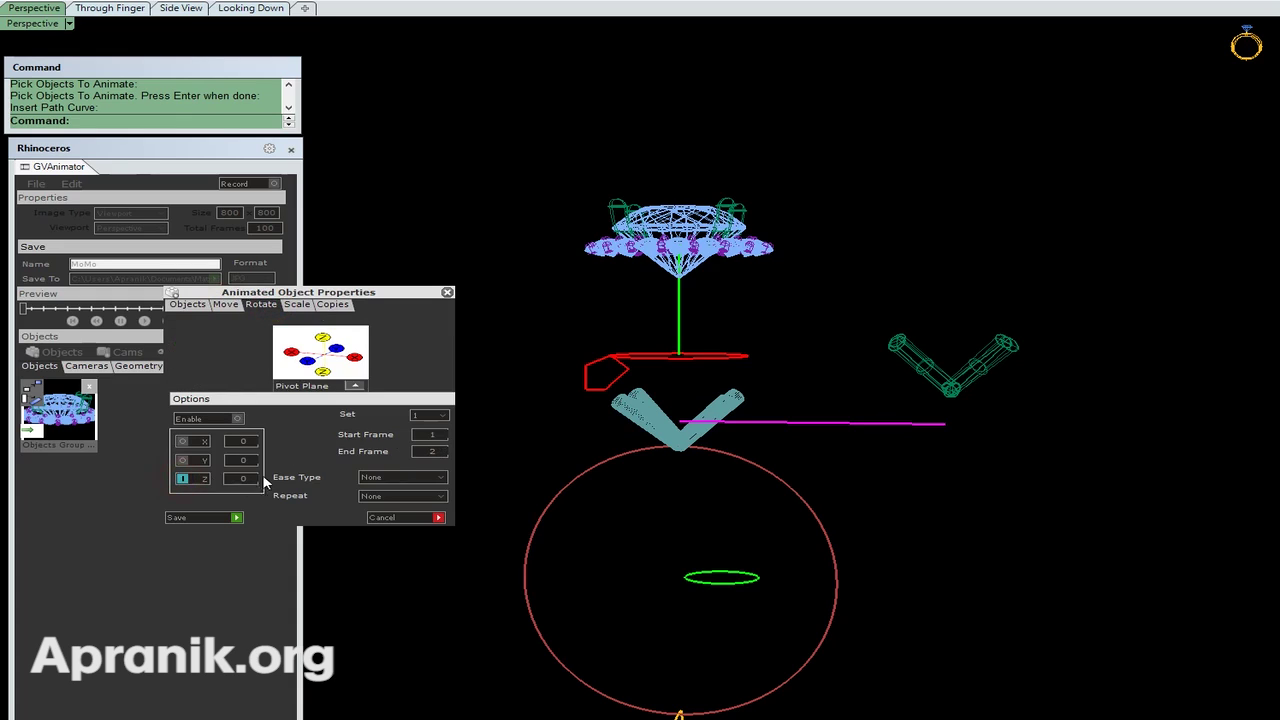
{"action": "type", "text": "178"}
{"action": "left_click", "coordinate": [186, 305]}
{"action": "left_click_drag", "start_coordinate": [177, 456], "coordinate": [403, 464]}
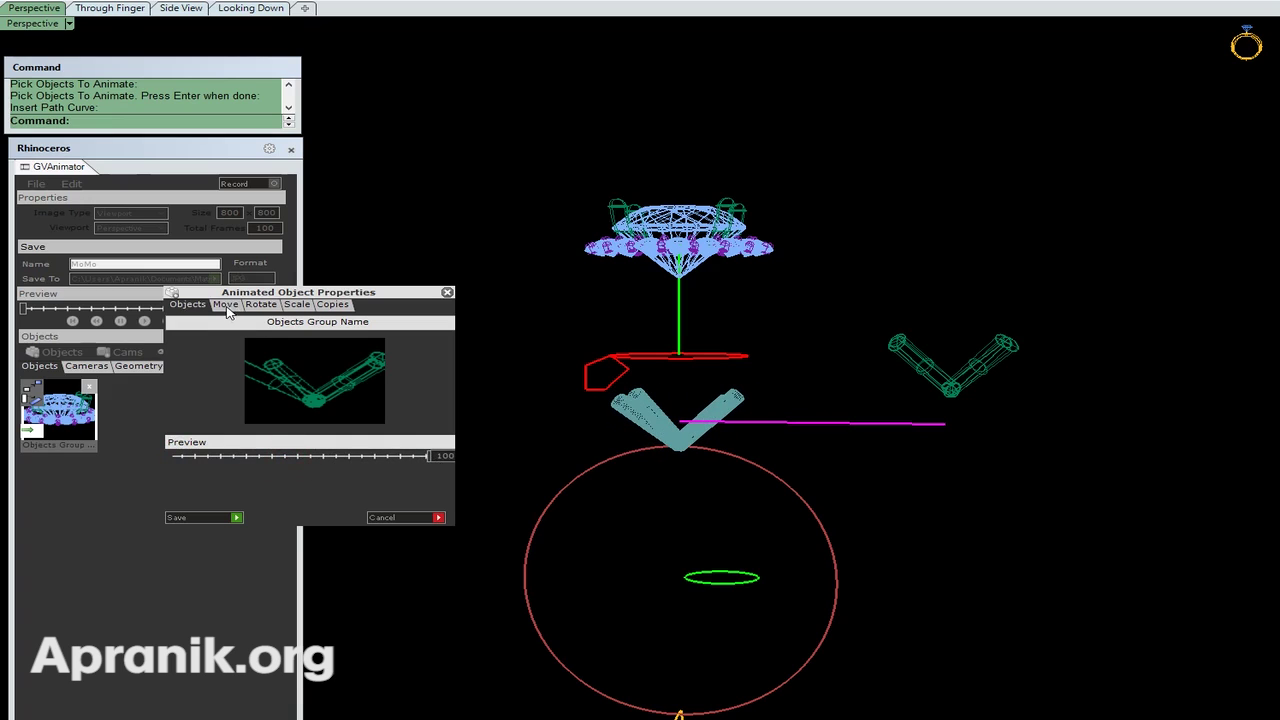
Step: Set the prong group's rotation end frame to 100, preview the full motion and save the group
{"action": "left_click", "coordinate": [259, 306]}
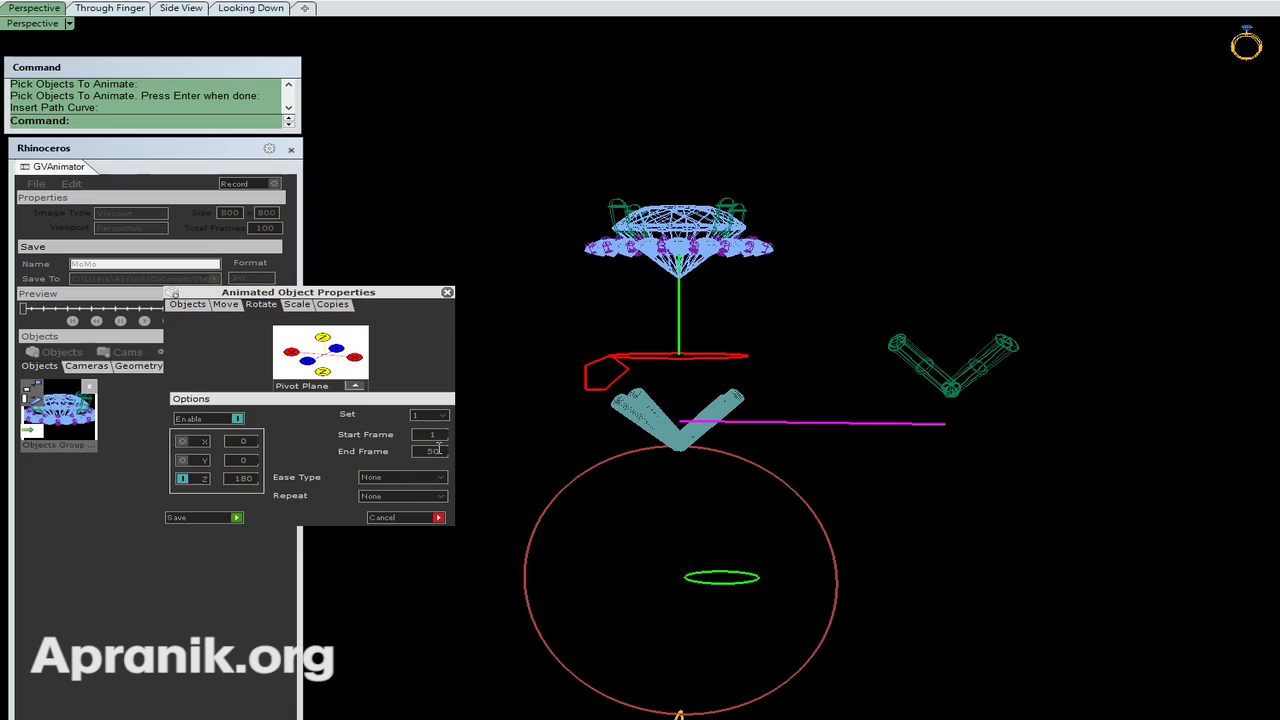
{"action": "type", "text": "100"}
{"action": "left_click", "coordinate": [189, 305]}
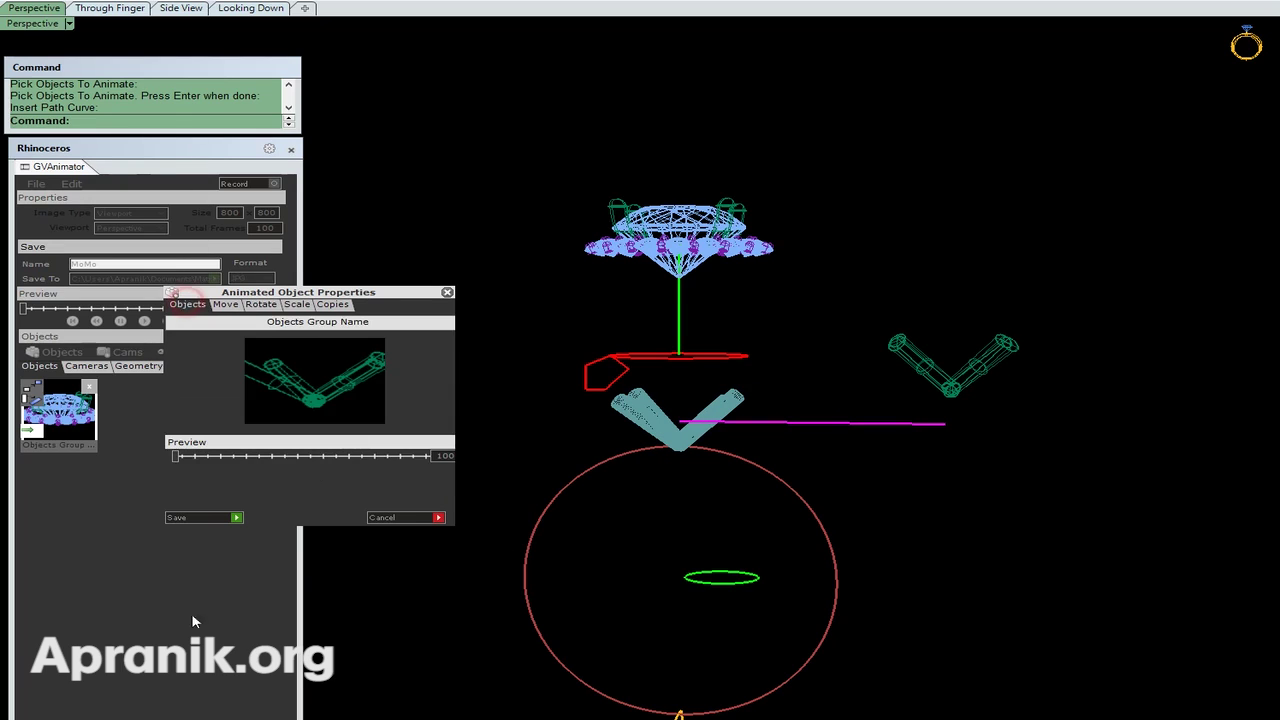
{"action": "left_click_drag", "start_coordinate": [177, 457], "coordinate": [442, 484]}
{"action": "mouse_move", "coordinate": [846, 464]}
{"action": "right_mouse_down"}
{"action": "mouse_move", "coordinate": [880, 543]}
{"action": "mouse_move", "coordinate": [842, 486]}
{"action": "right_mouse_up"}
{"action": "left_click", "coordinate": [237, 517]}
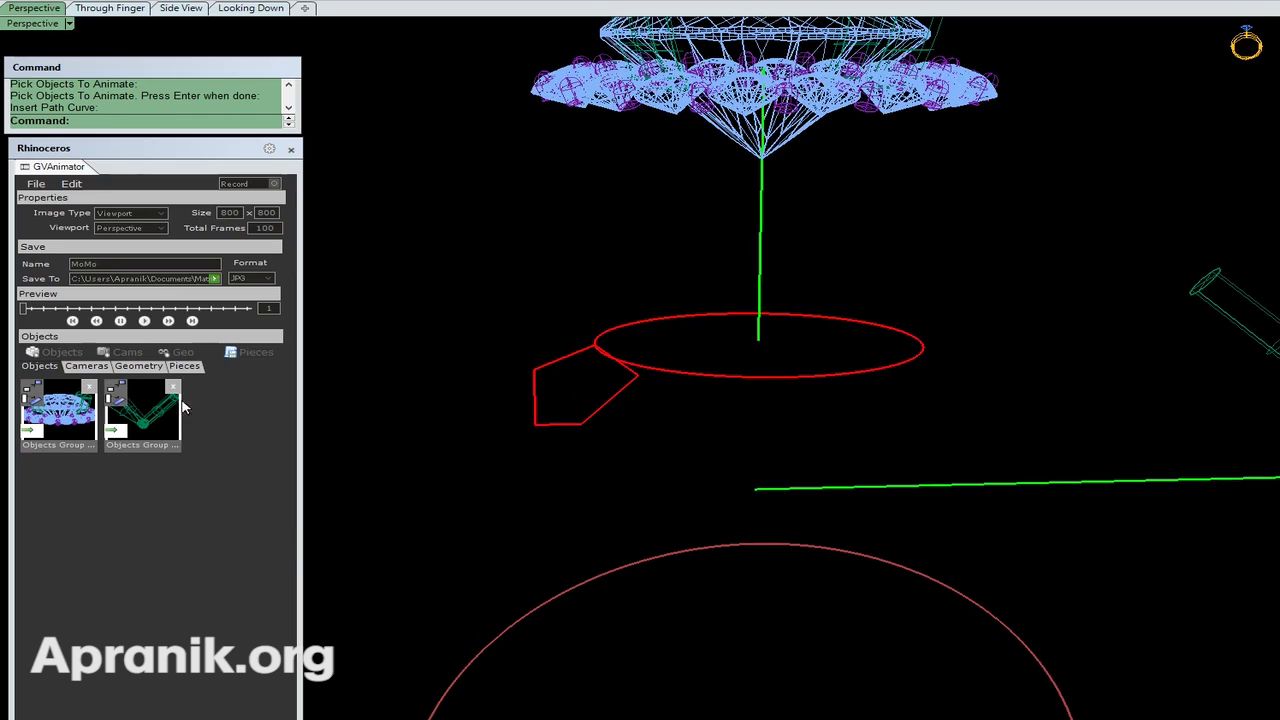
Step: Create an animated Sweep1 using the red ellipse below the ring head as rail and the red pentagon as profile
{"action": "left_click", "coordinate": [180, 352]}
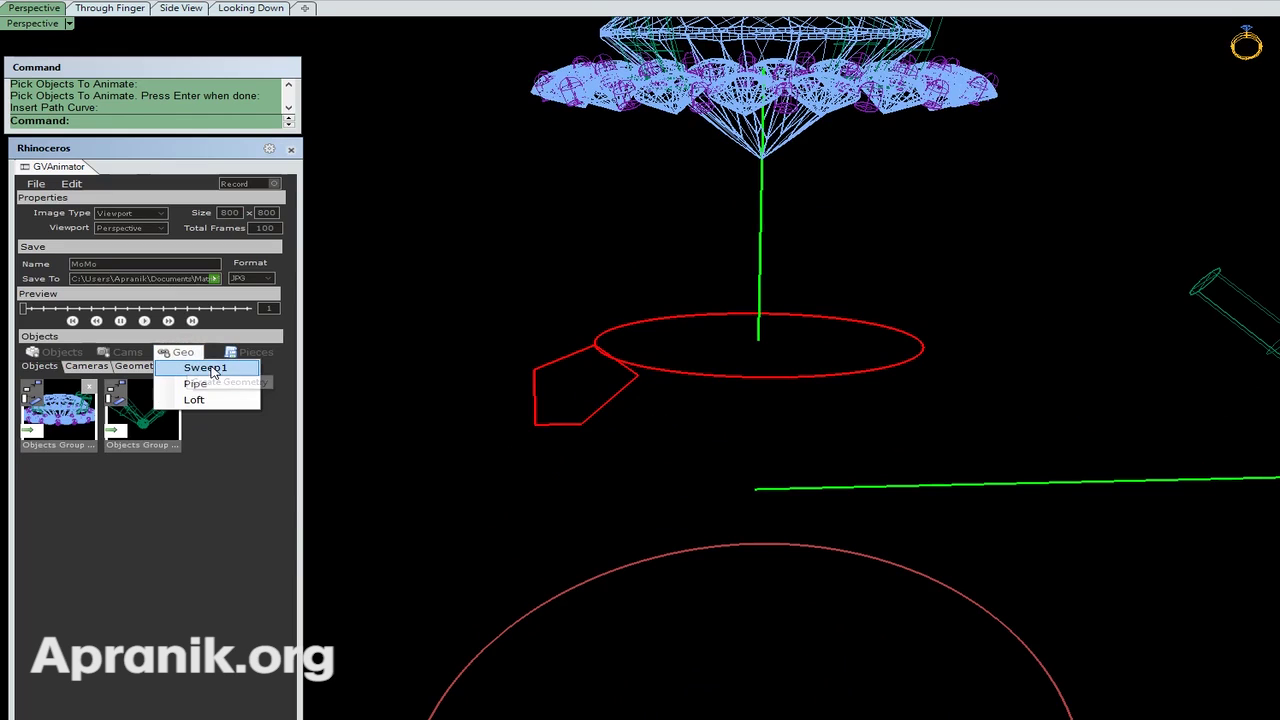
{"action": "left_click", "coordinate": [212, 368]}
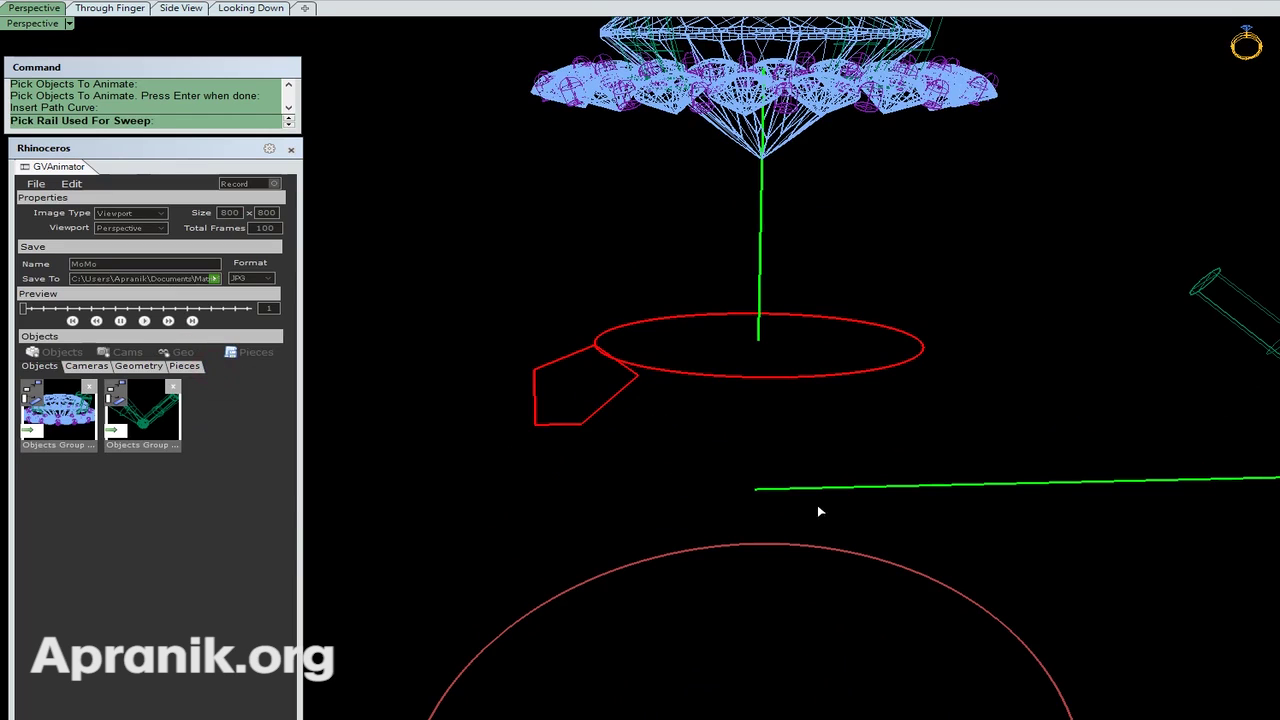
{"action": "left_click", "coordinate": [803, 383]}
{"action": "left_click", "coordinate": [625, 397]}
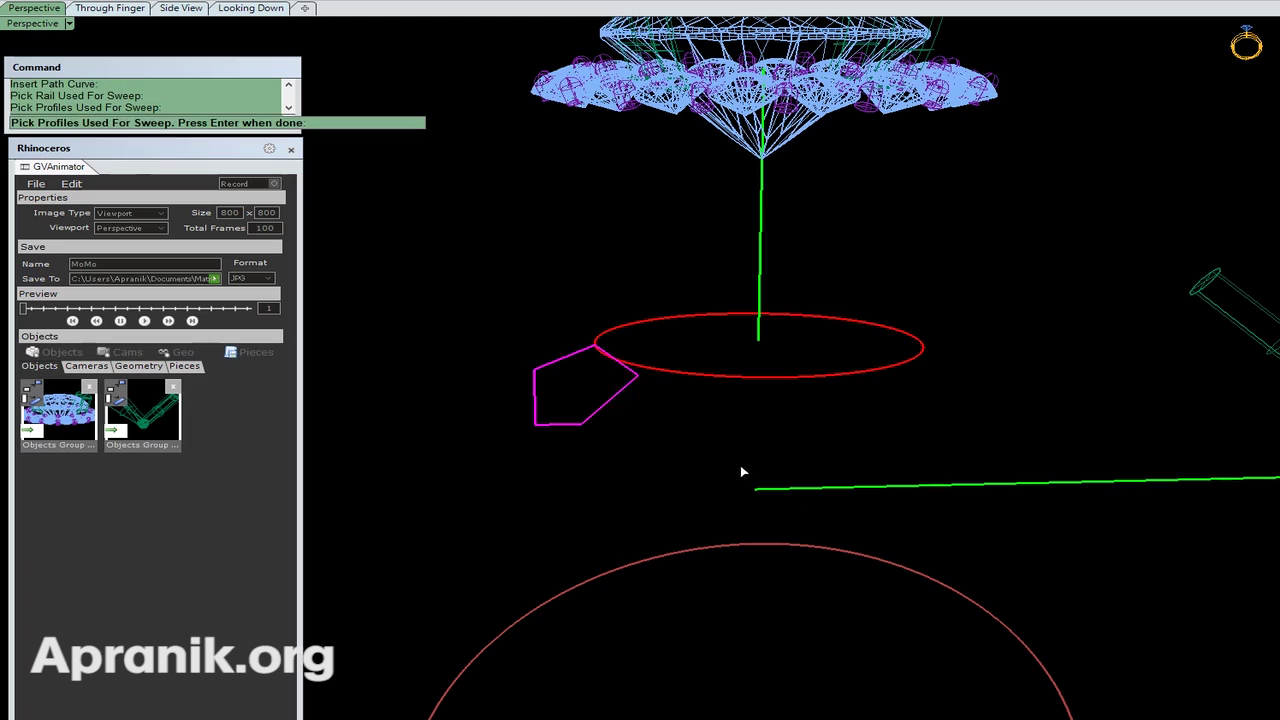
{"action": "key", "text": "Return"}
Step: Set the pentagon sweep's frame range to 1–30, preview its growth and save the geometry
{"action": "left_click_drag", "start_coordinate": [521, 253], "coordinate": [236, 335]}
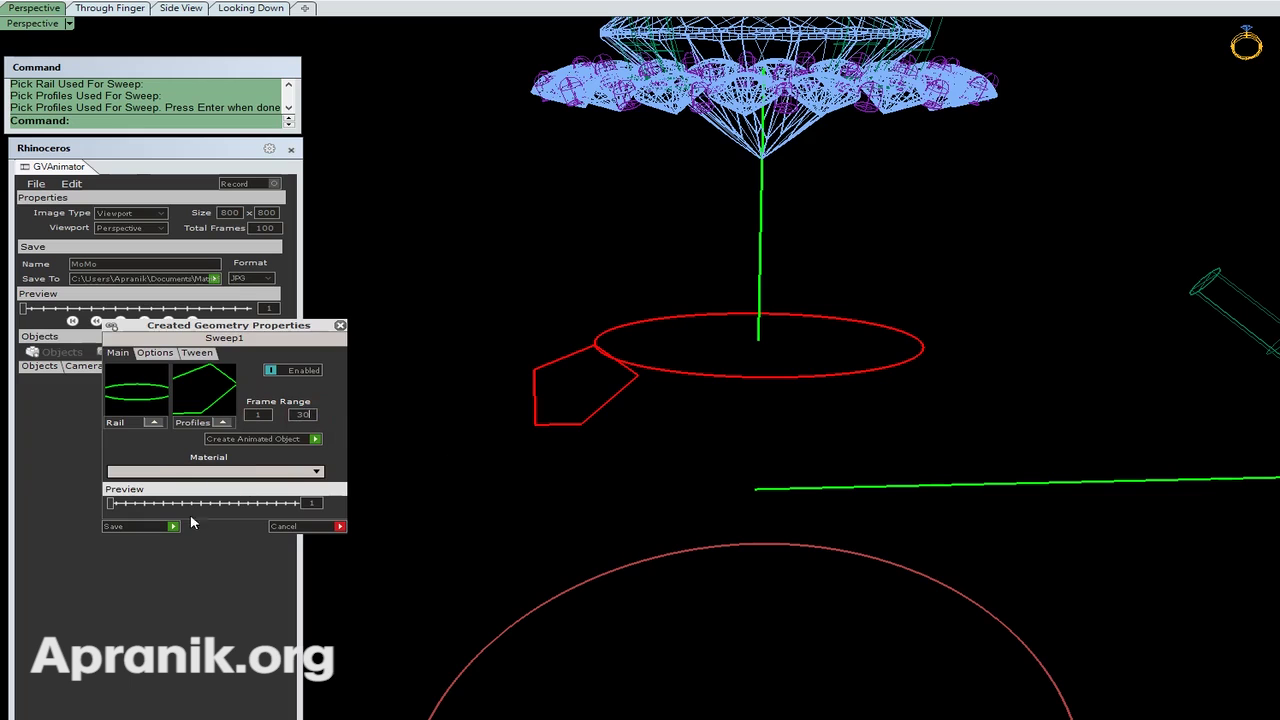
{"action": "left_click_drag", "start_coordinate": [110, 508], "coordinate": [169, 508]}
{"action": "left_click", "coordinate": [154, 353]}
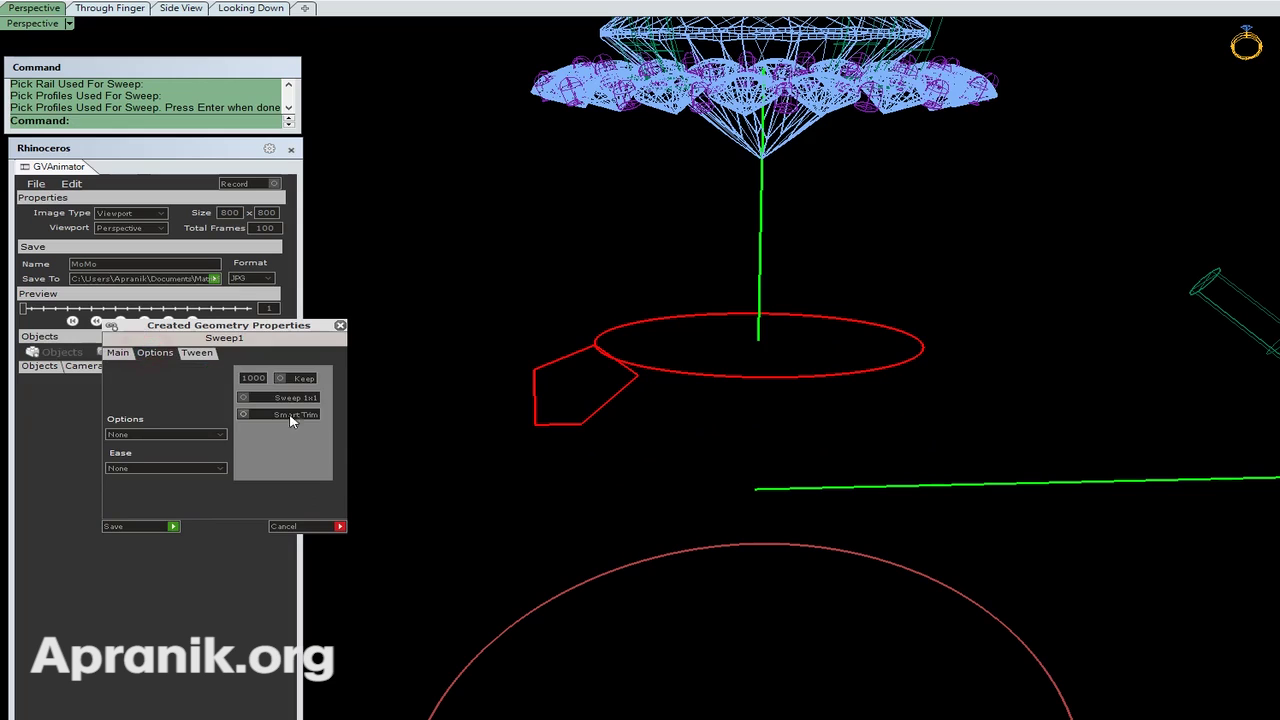
{"action": "left_click", "coordinate": [118, 353]}
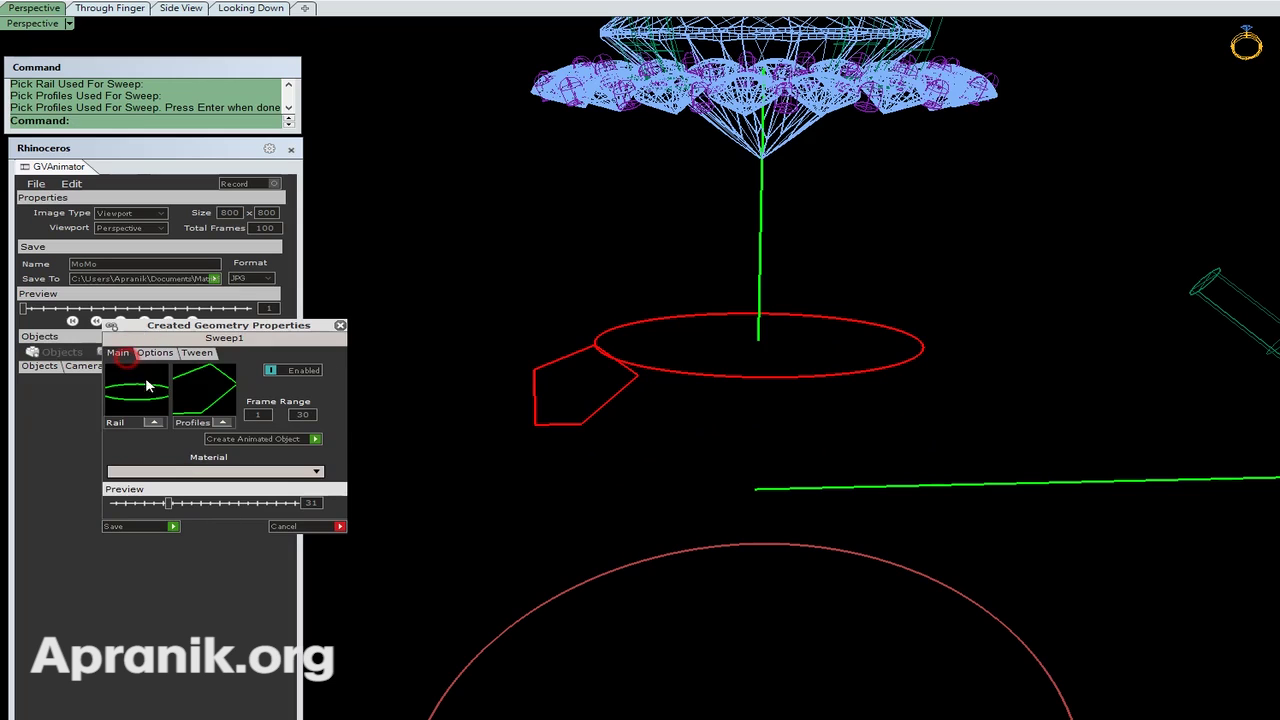
{"action": "mouse_move", "coordinate": [170, 508]}
{"action": "left_mouse_down"}
{"action": "mouse_move", "coordinate": [260, 504]}
{"action": "mouse_move", "coordinate": [147, 504]}
{"action": "left_mouse_up"}
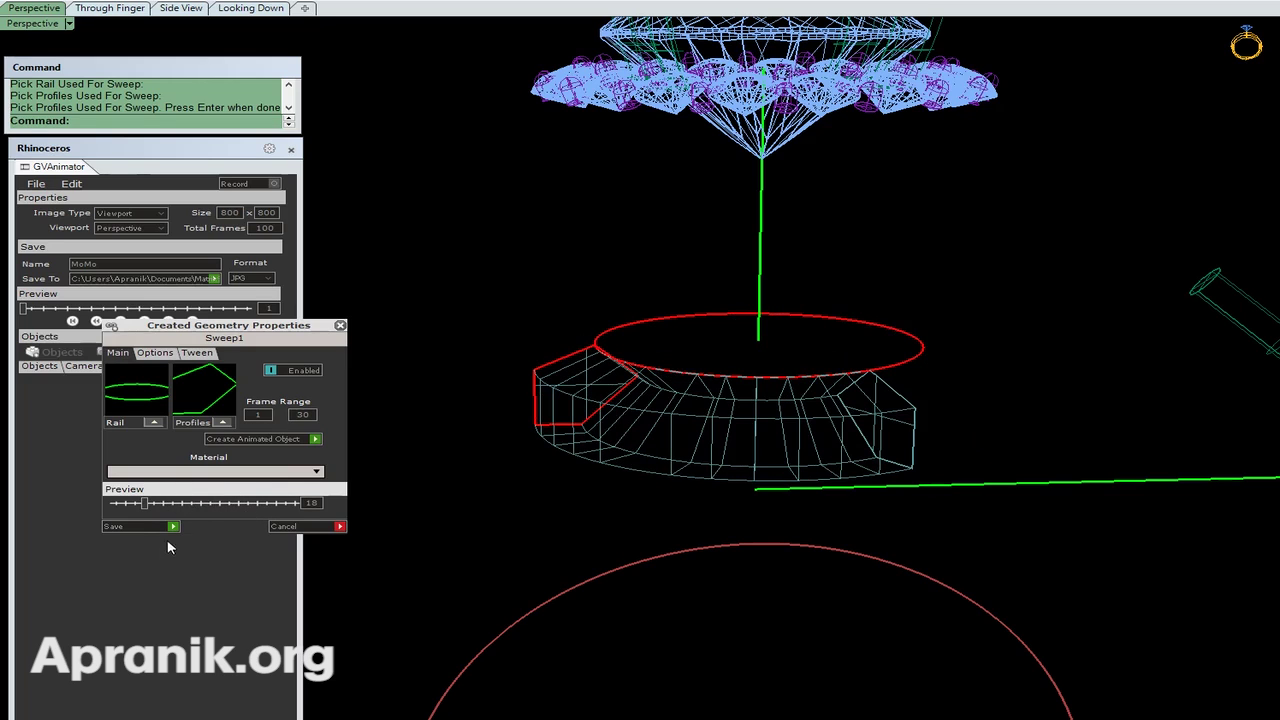
{"action": "left_click", "coordinate": [174, 527]}
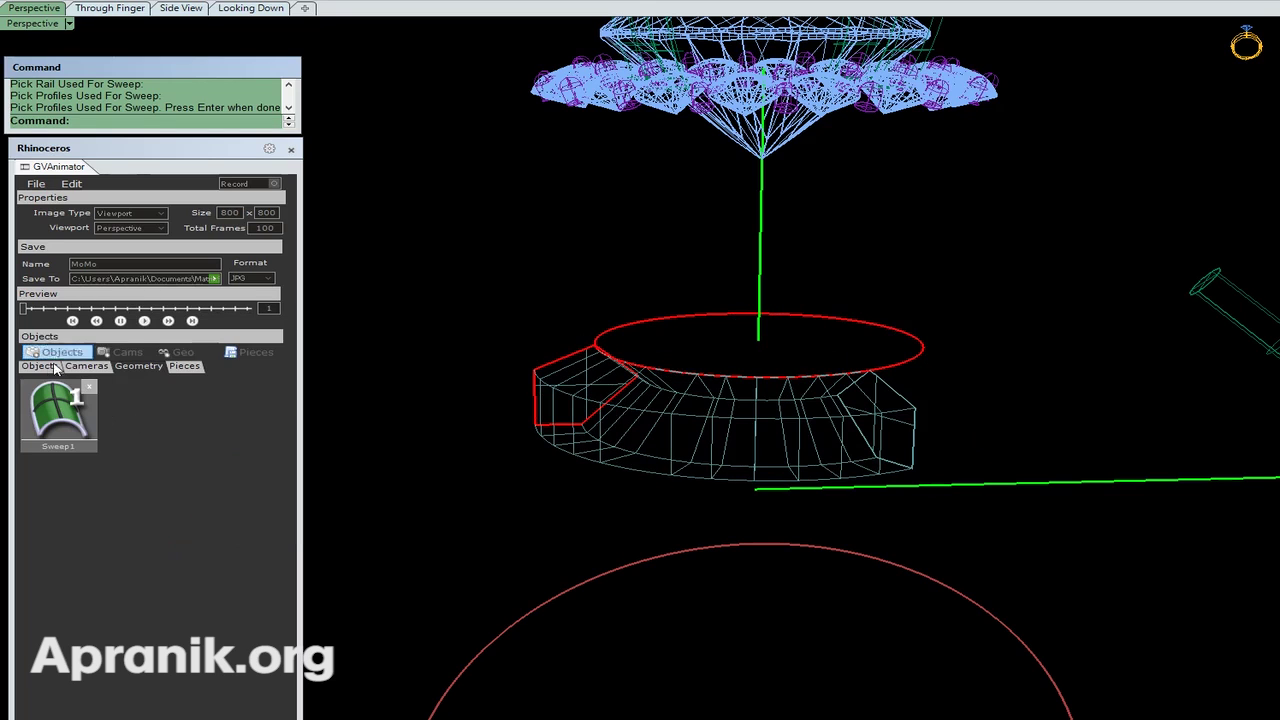
Step: Preview the combined animation through frame 100 and inspect the assembled head, prongs and sweep up close
{"action": "scroll", "coordinate": [668, 367], "scroll_direction": "down", "scroll_amount": 10}
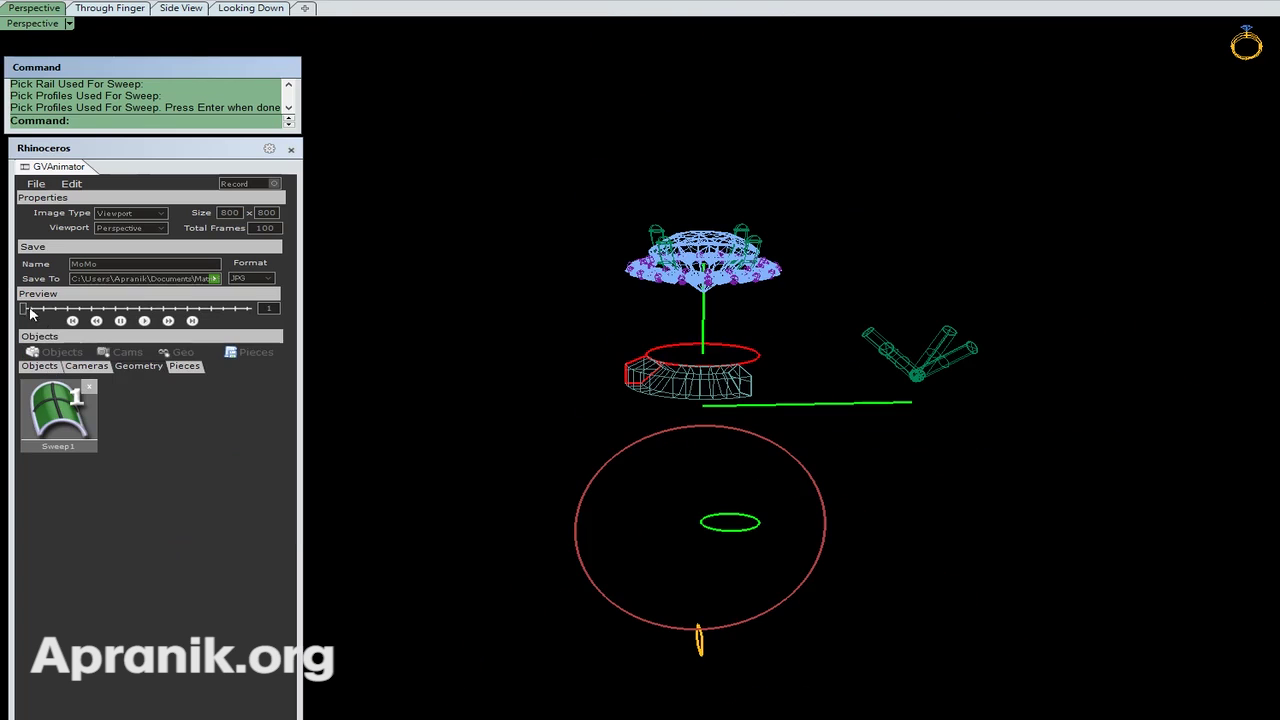
{"action": "left_click_drag", "start_coordinate": [24, 309], "coordinate": [284, 338]}
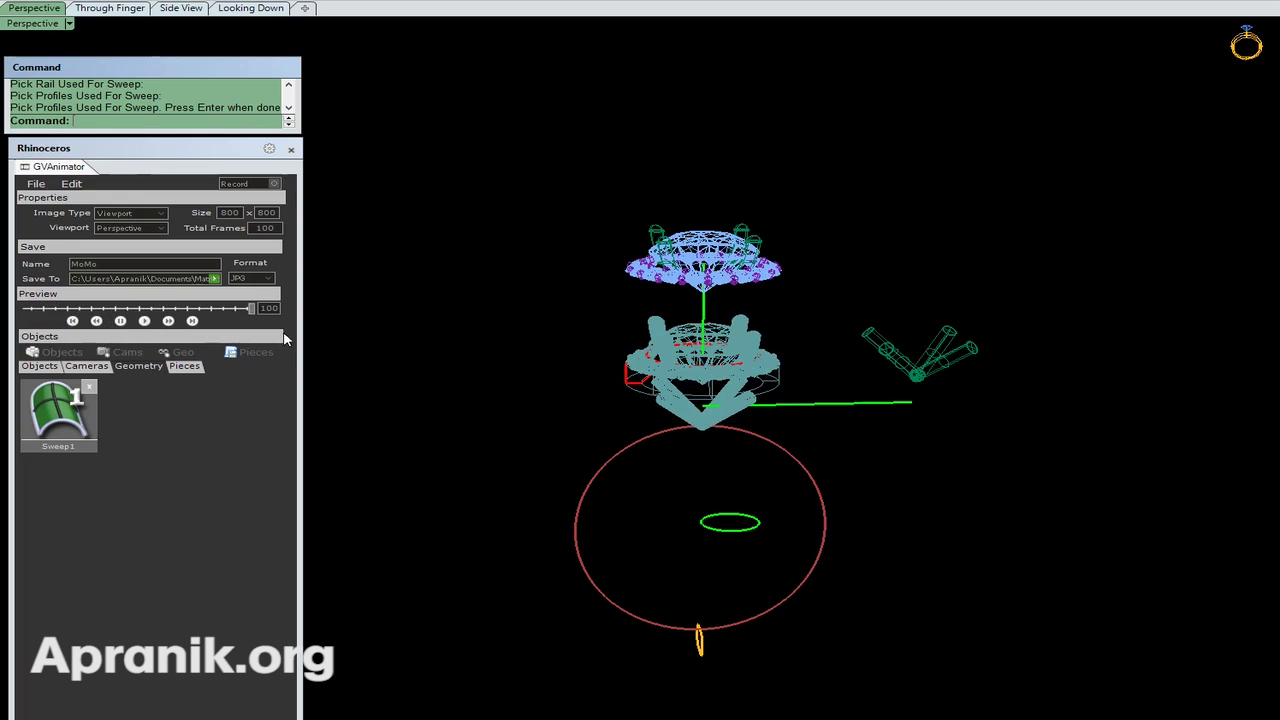
{"action": "scroll", "coordinate": [737, 429], "scroll_direction": "up", "scroll_amount": 5}
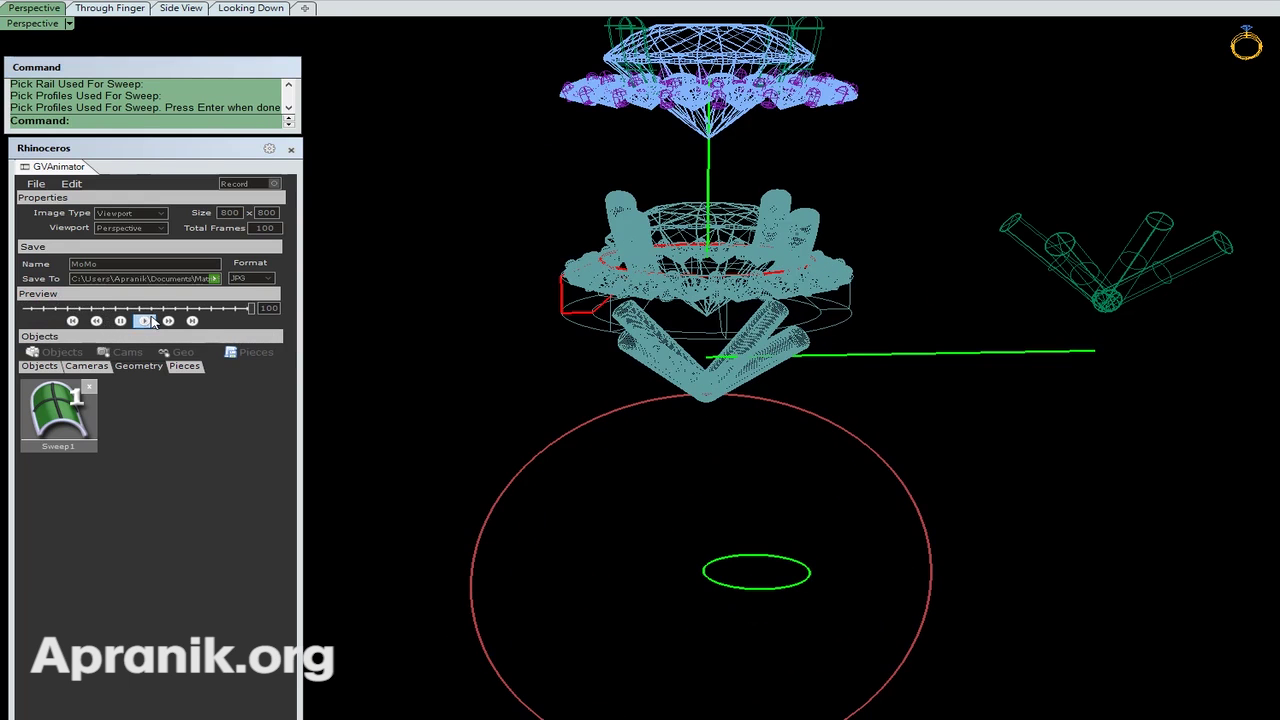
{"action": "right_click_drag", "start_coordinate": [744, 486], "coordinate": [710, 472]}
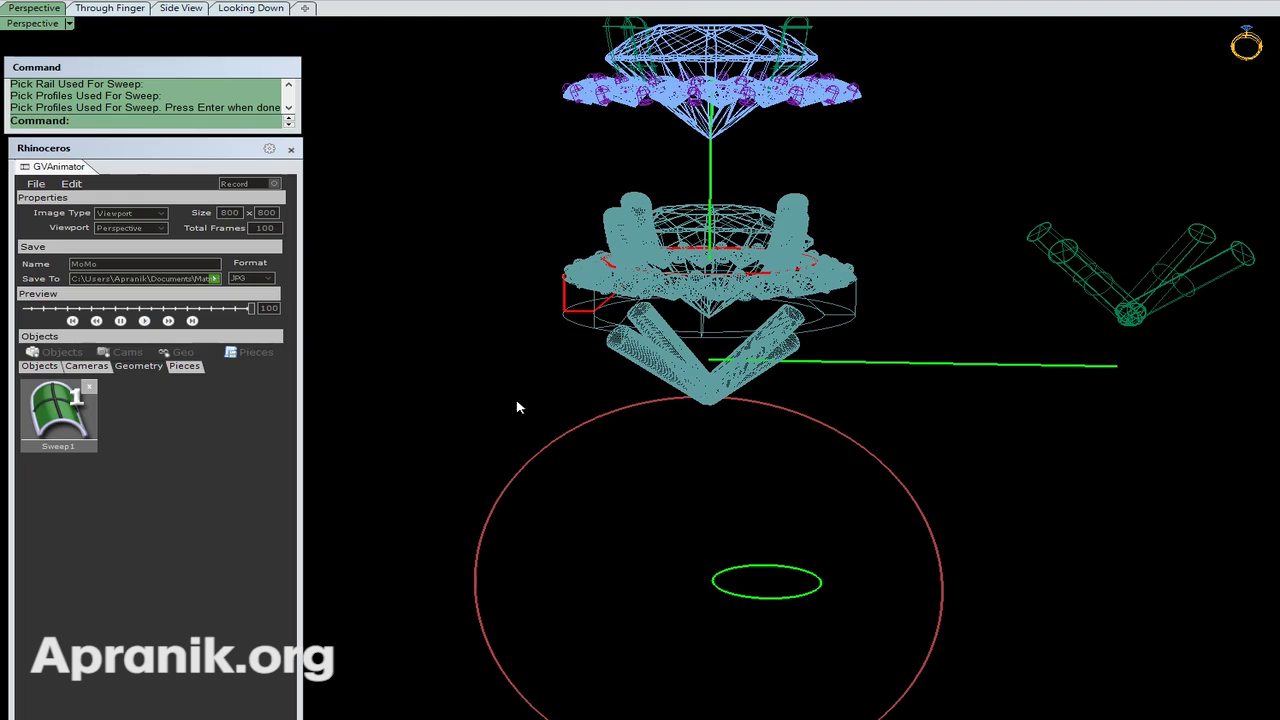
Step: Create a second animated Sweep1 using the large ring circle as rail and the small orange curve at its base as profile
{"action": "left_click", "coordinate": [185, 365]}
{"action": "left_click", "coordinate": [192, 381]}
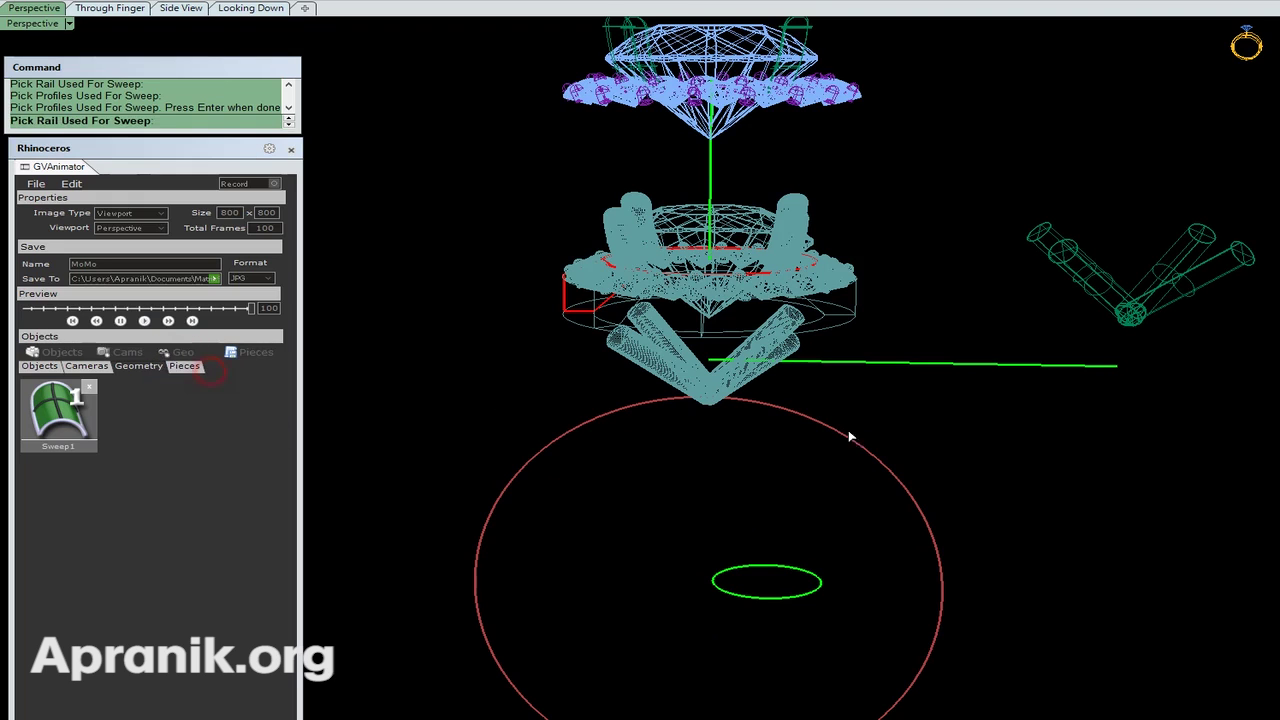
{"action": "scroll", "coordinate": [845, 450], "scroll_direction": "down", "scroll_amount": 2}
{"action": "left_click", "coordinate": [811, 420]}
{"action": "left_click", "coordinate": [748, 690]}
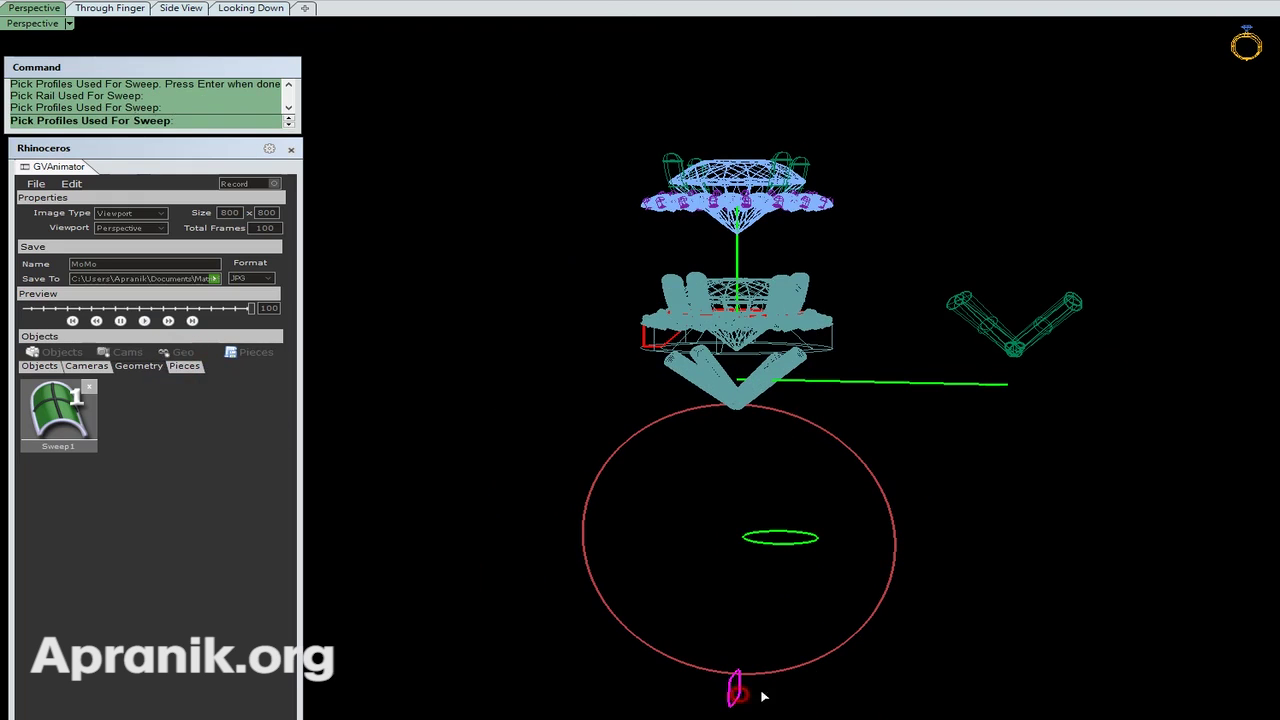
{"action": "key", "text": "Return"}
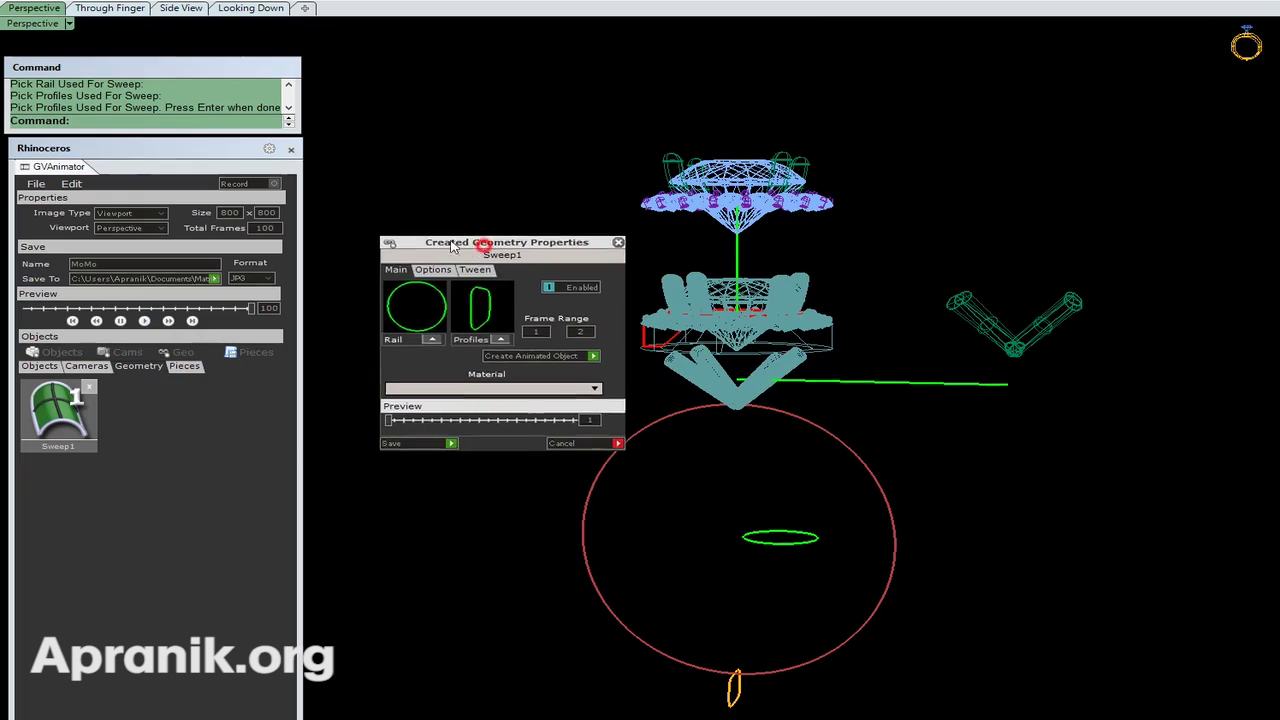
Step: Set the ring shank sweep's frame range to 1–100, save it and preview the complete animation through frame 100
{"action": "left_click_drag", "start_coordinate": [486, 245], "coordinate": [359, 233]}
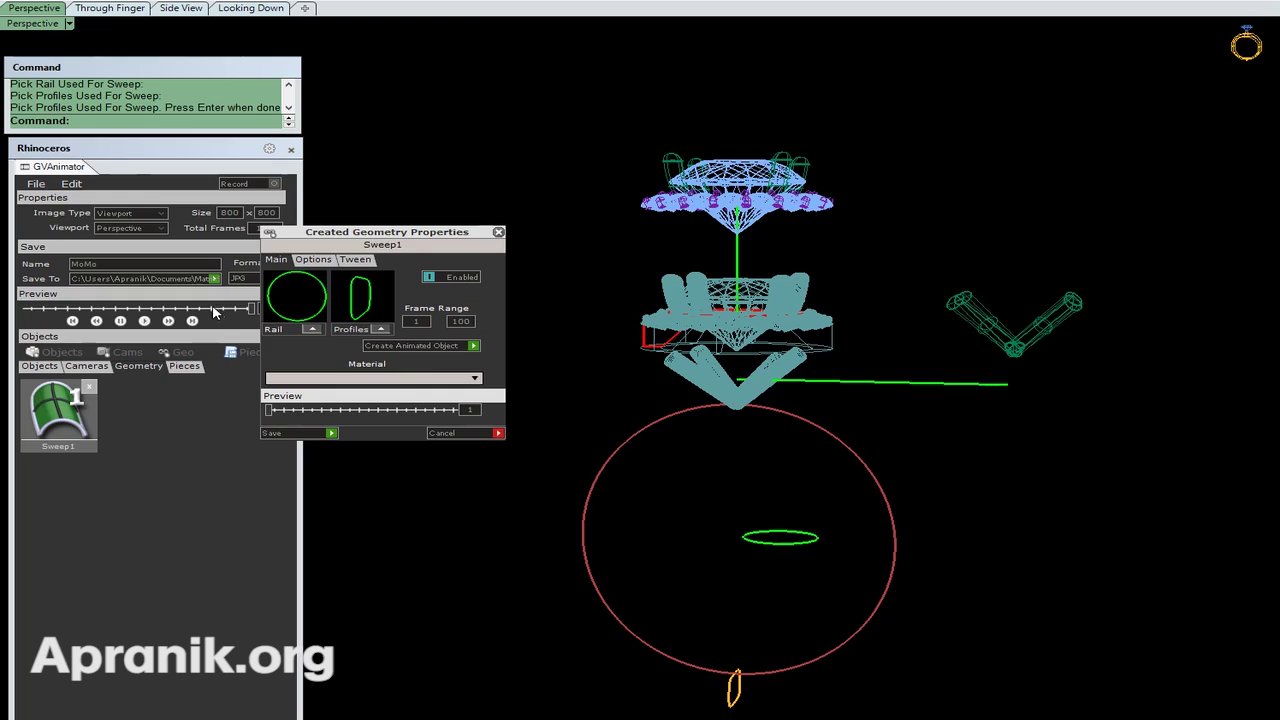
{"action": "left_click", "coordinate": [316, 260]}
{"action": "left_click", "coordinate": [277, 261]}
{"action": "mouse_move", "coordinate": [275, 411]}
{"action": "left_mouse_down"}
{"action": "mouse_move", "coordinate": [467, 418]}
{"action": "mouse_move", "coordinate": [270, 412]}
{"action": "left_mouse_up"}
{"action": "left_click", "coordinate": [331, 434]}
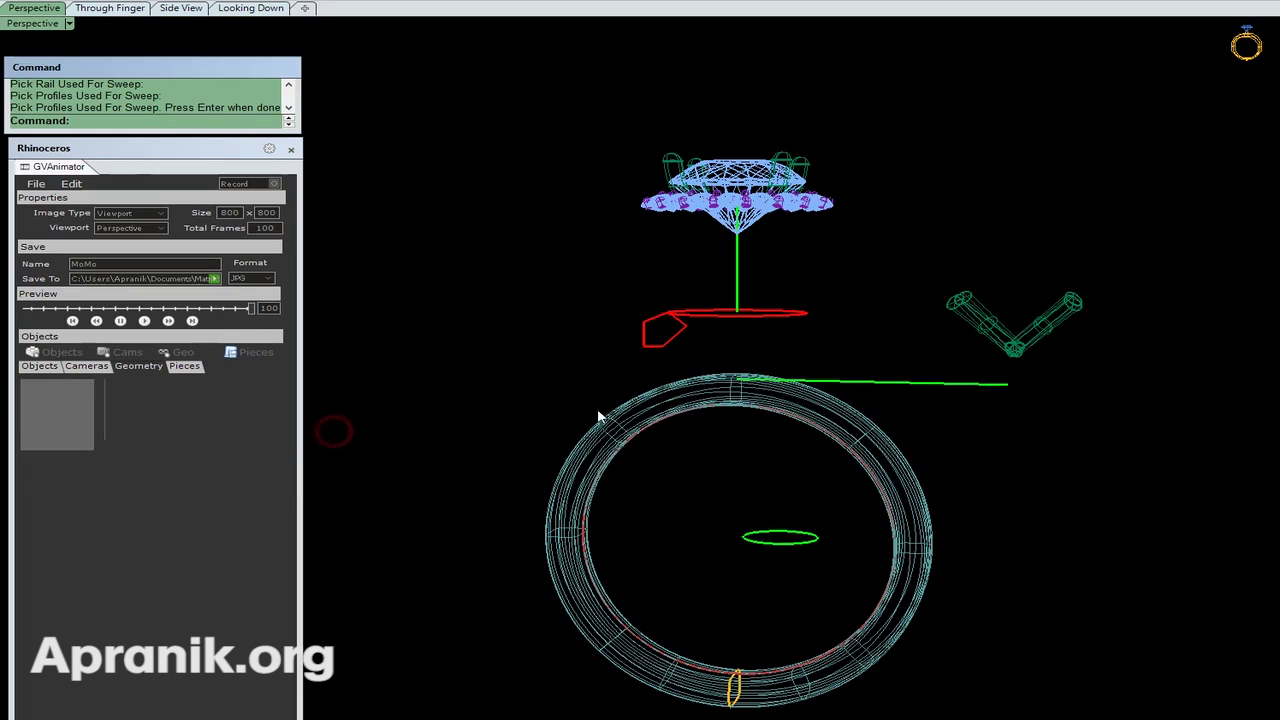
{"action": "left_click_drag", "start_coordinate": [251, 308], "coordinate": [276, 326]}
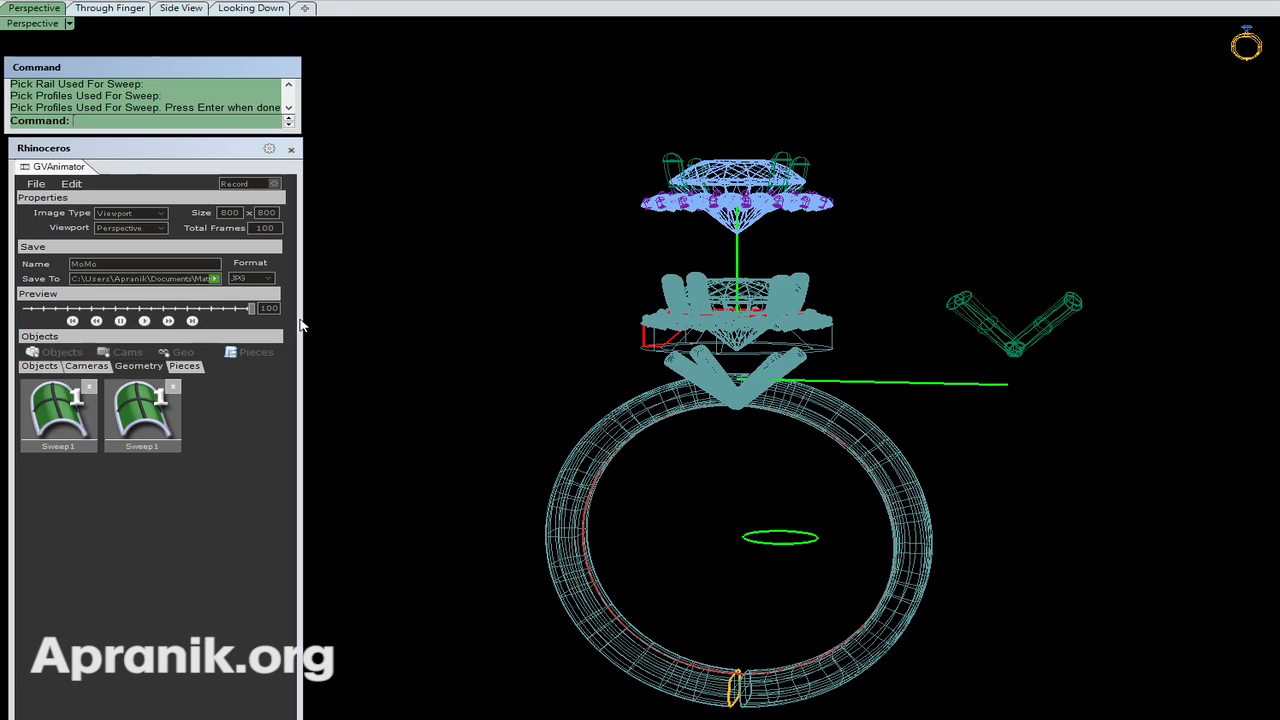
{"action": "right_click_drag", "start_coordinate": [697, 452], "coordinate": [777, 650]}
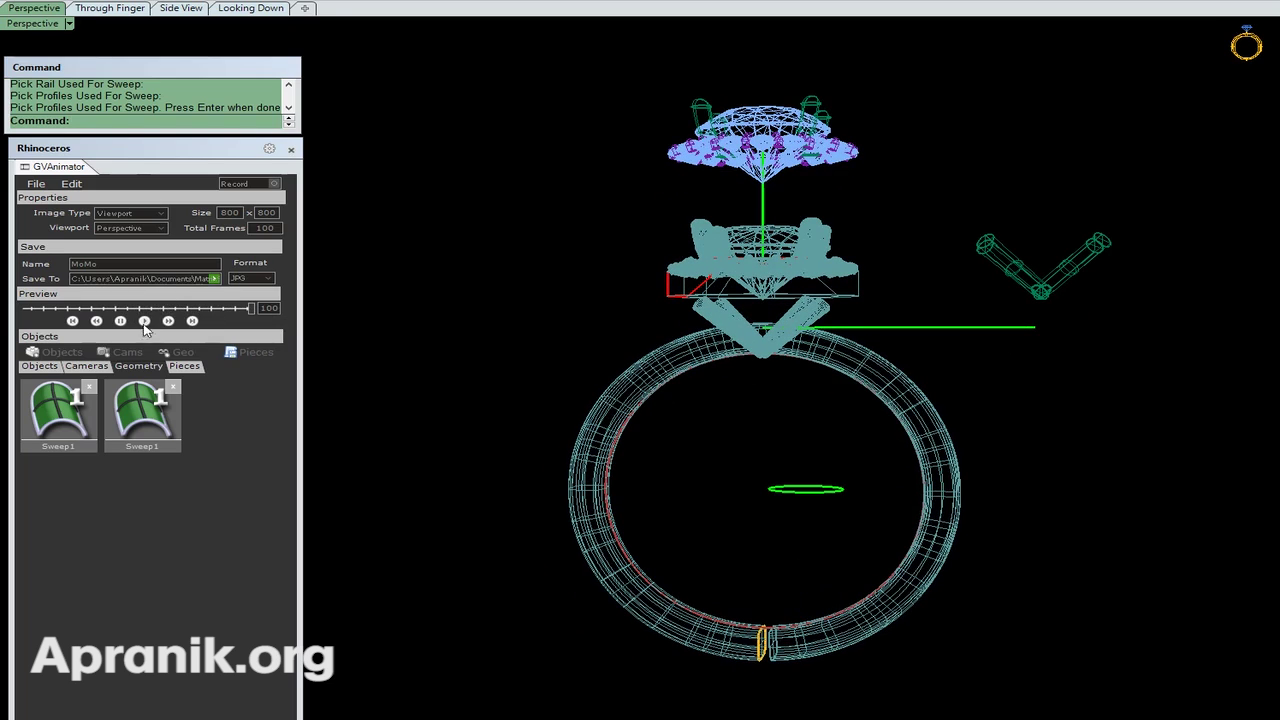
Step: Reopen the ring shank sweep's properties, edit the end frame of its range and save the change
{"action": "double_click", "coordinate": [158, 418]}
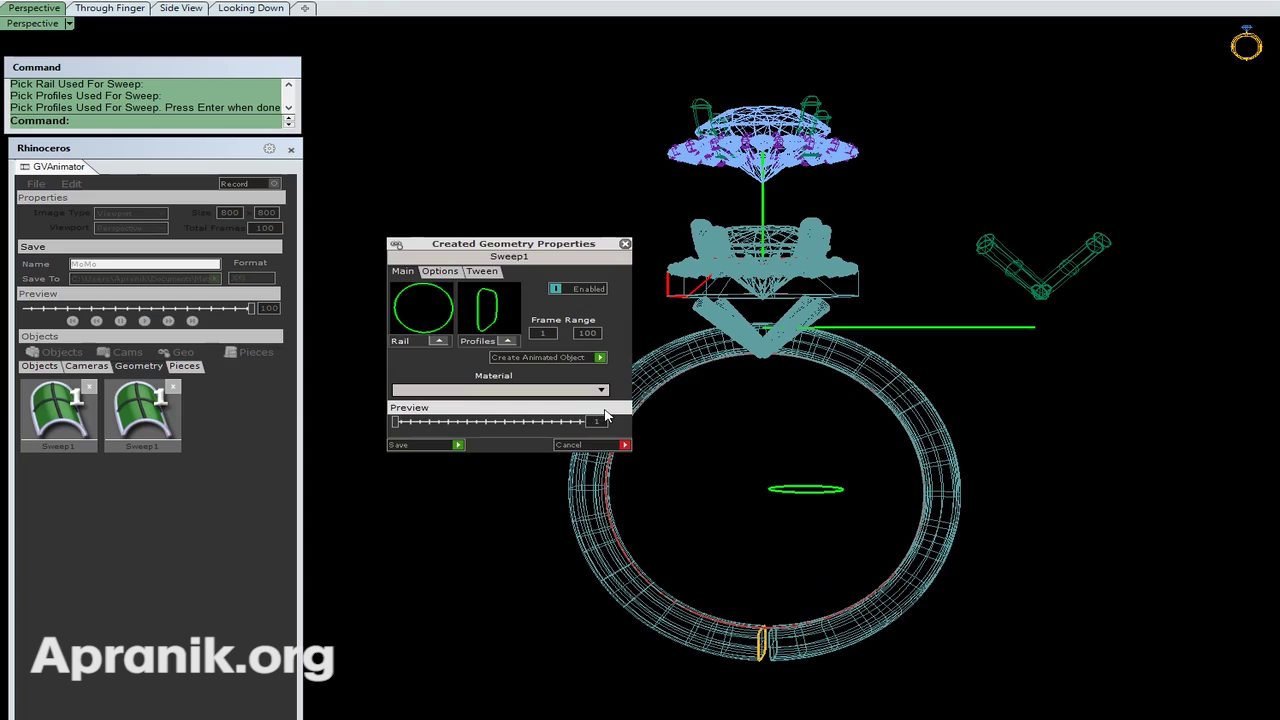
{"action": "left_click", "coordinate": [592, 332]}
{"action": "left_click", "coordinate": [457, 444]}
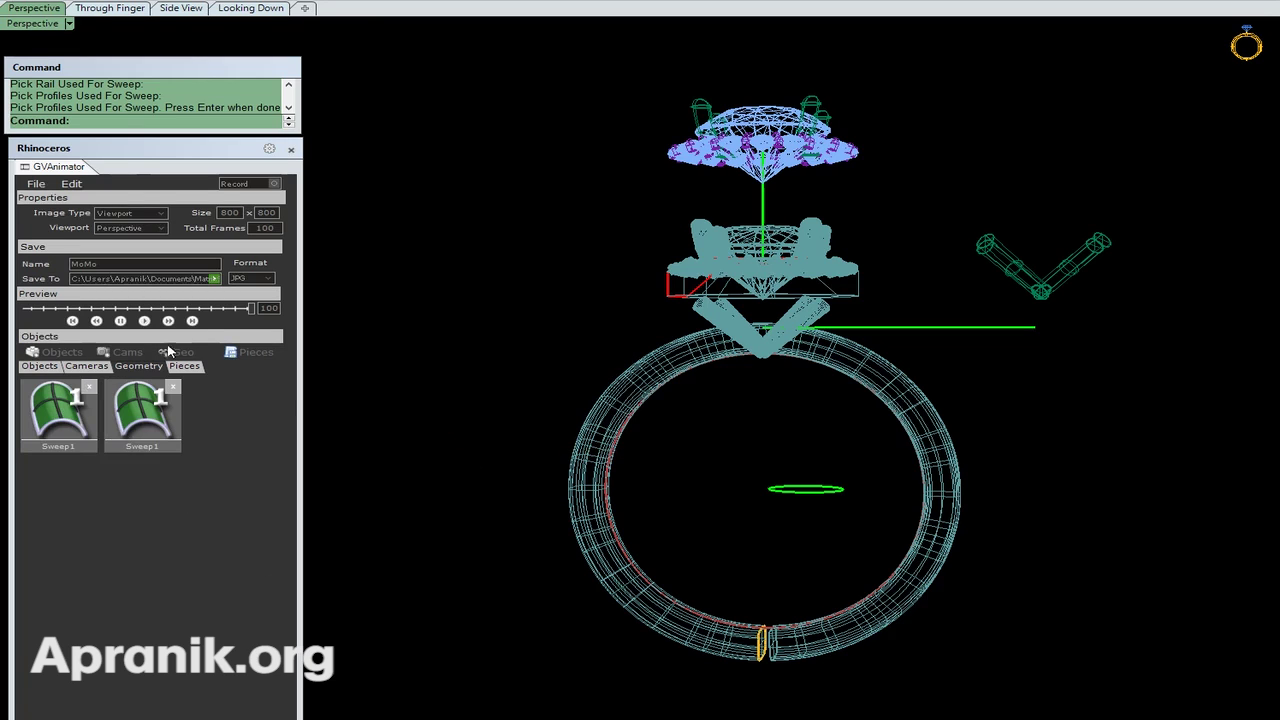
Step: Preview the shank's growth at frames 63, 89 and 97, and inspect how the prongs meet the ring
{"action": "left_click", "coordinate": [172, 309]}
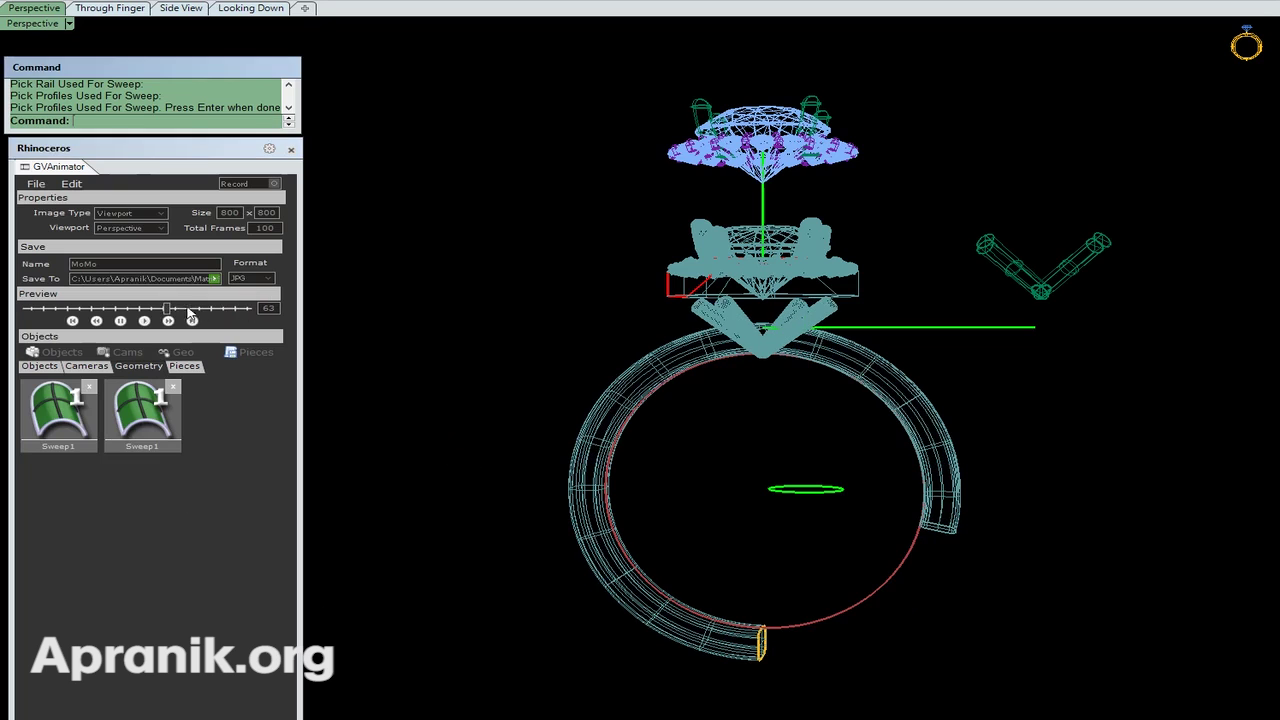
{"action": "left_click", "coordinate": [207, 309]}
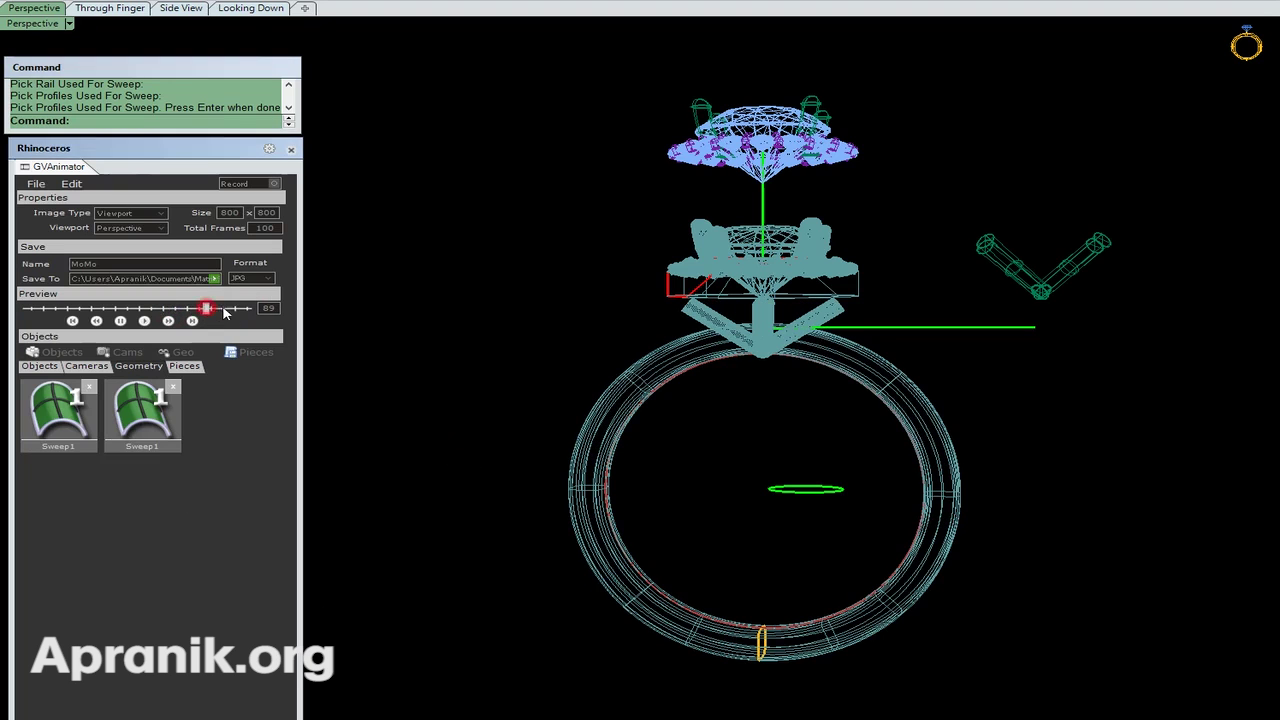
{"action": "left_click", "coordinate": [246, 309]}
{"action": "mouse_move", "coordinate": [263, 312]}
{"action": "left_mouse_down"}
{"action": "mouse_move", "coordinate": [138, 311]}
{"action": "mouse_move", "coordinate": [252, 320]}
{"action": "left_mouse_up"}
{"action": "scroll", "coordinate": [786, 337], "scroll_direction": "up", "scroll_amount": 8}
{"action": "right_click_drag", "start_coordinate": [731, 366], "coordinate": [700, 317]}
{"action": "right_click_drag", "start_coordinate": [889, 323], "coordinate": [723, 349]}
{"action": "scroll", "coordinate": [1058, 295], "scroll_direction": "down", "scroll_amount": 2}
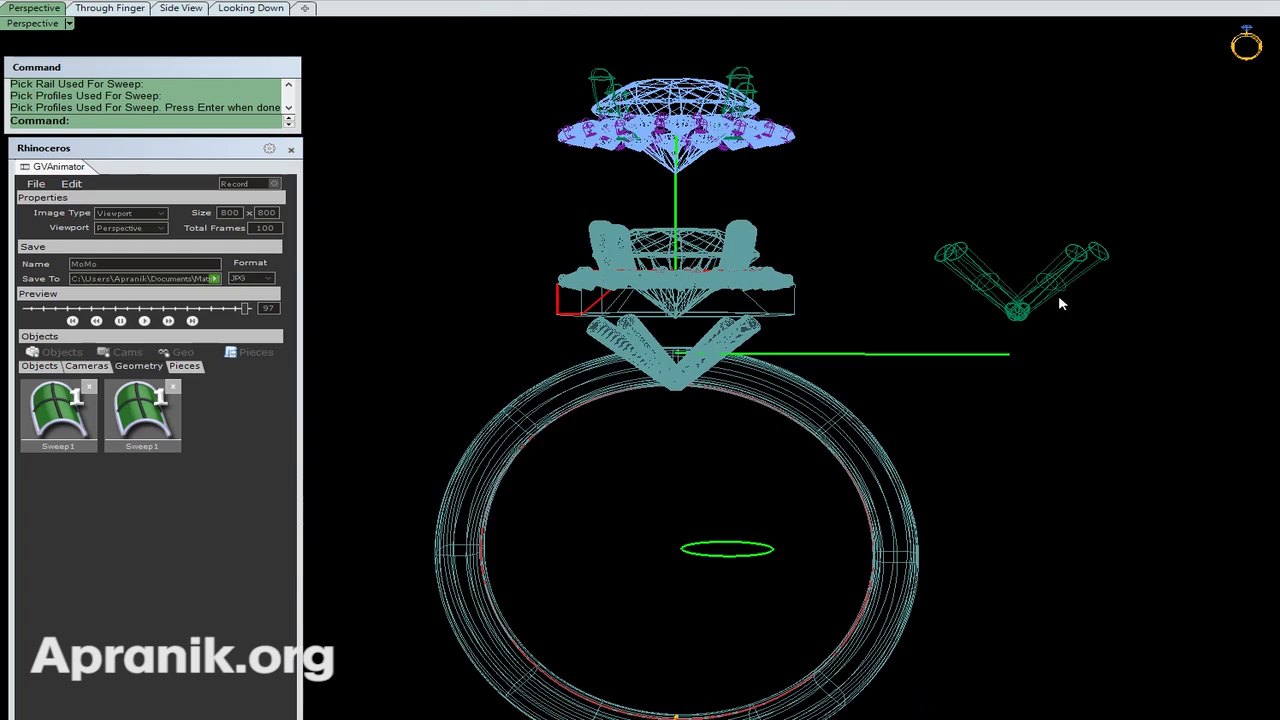
Step: Move the separate prong set and its curves lower beside the ring, and preview the animation at frame 98
{"action": "left_click_drag", "start_coordinate": [1113, 183], "coordinate": [950, 303]}
{"action": "scroll", "coordinate": [950, 303], "scroll_direction": "up", "scroll_amount": 2}
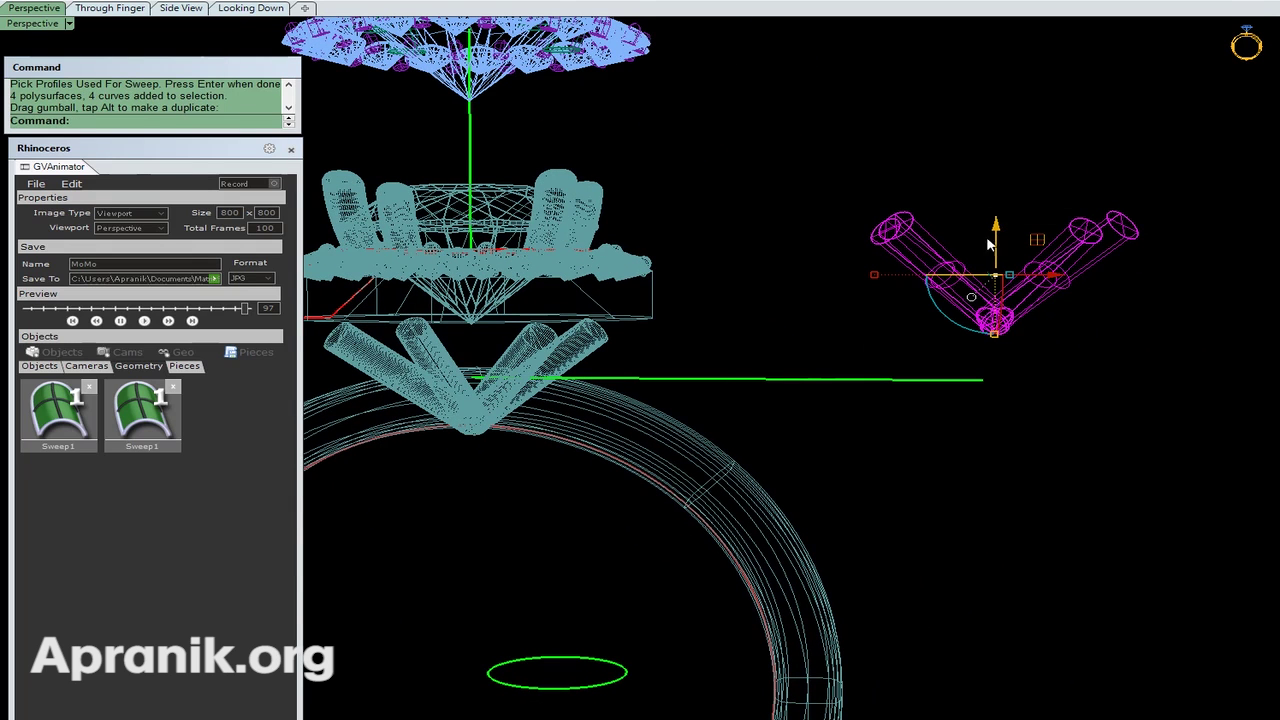
{"action": "left_click_drag", "start_coordinate": [1137, 157], "coordinate": [988, 337]}
{"action": "key", "text": "alt"}
{"action": "left_click_drag", "start_coordinate": [997, 229], "coordinate": [995, 272]}
{"action": "scroll", "coordinate": [1152, 194], "scroll_direction": "down", "scroll_amount": 4}
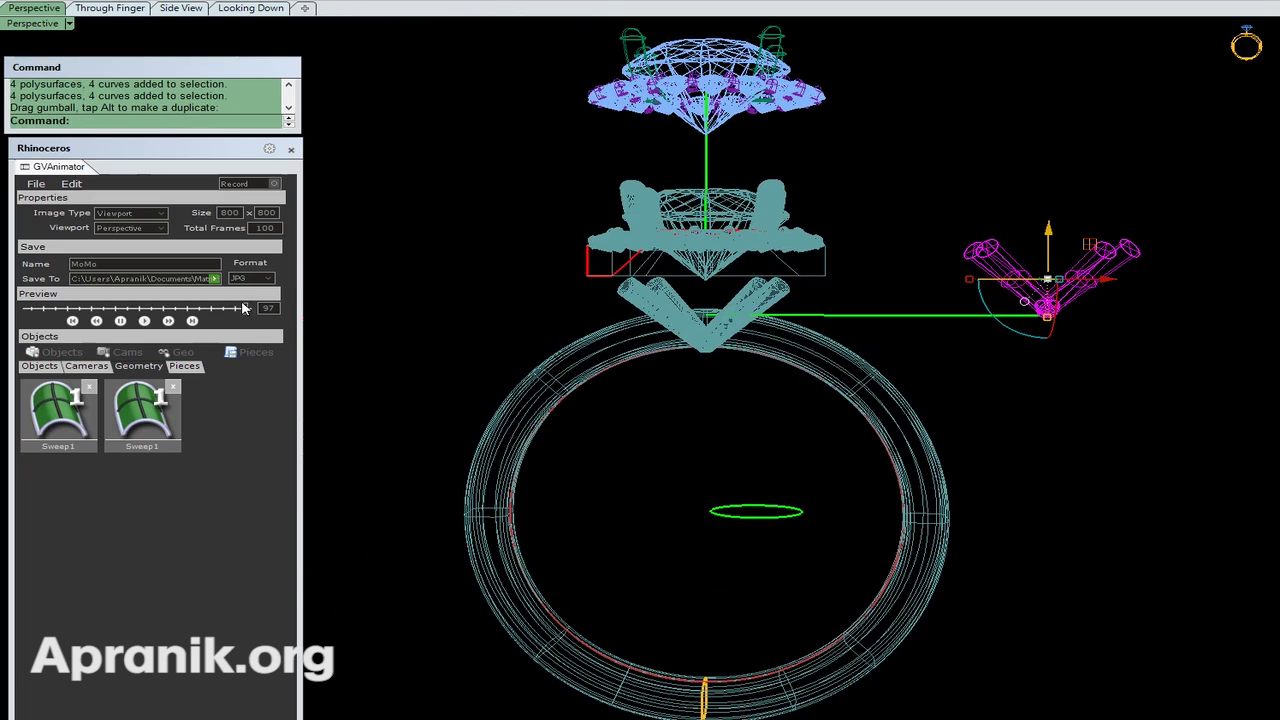
{"action": "left_click_drag", "start_coordinate": [243, 308], "coordinate": [274, 318]}
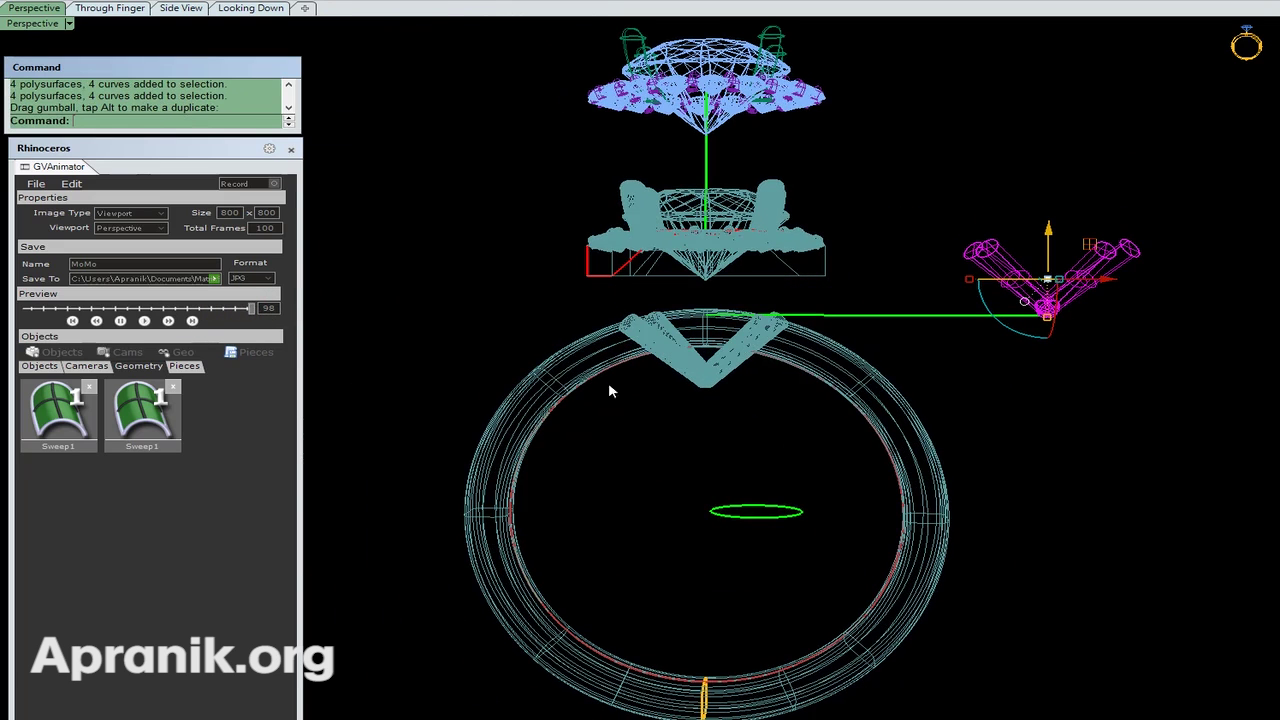
Step: Raise the separate prong set in two small moves, previewing the animation at frames 56 and 91 in between
{"action": "left_click_drag", "start_coordinate": [1049, 226], "coordinate": [1050, 174]}
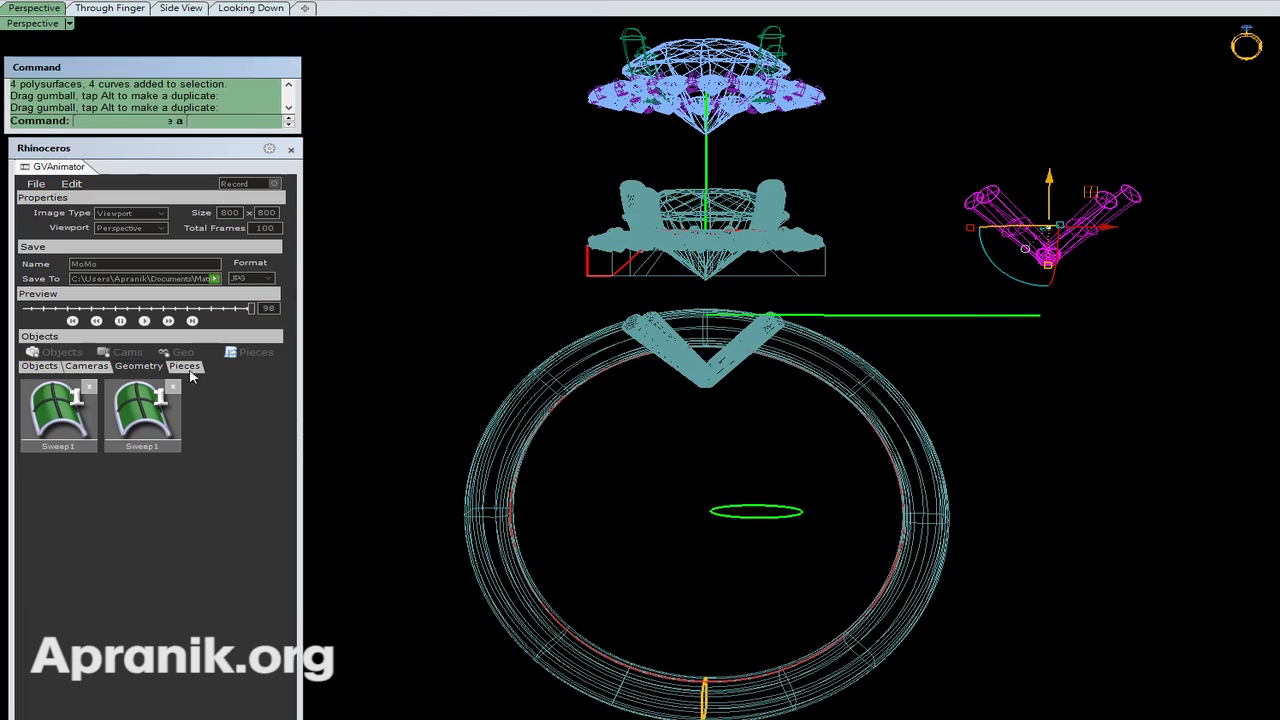
{"action": "left_click_drag", "start_coordinate": [251, 308], "coordinate": [146, 310]}
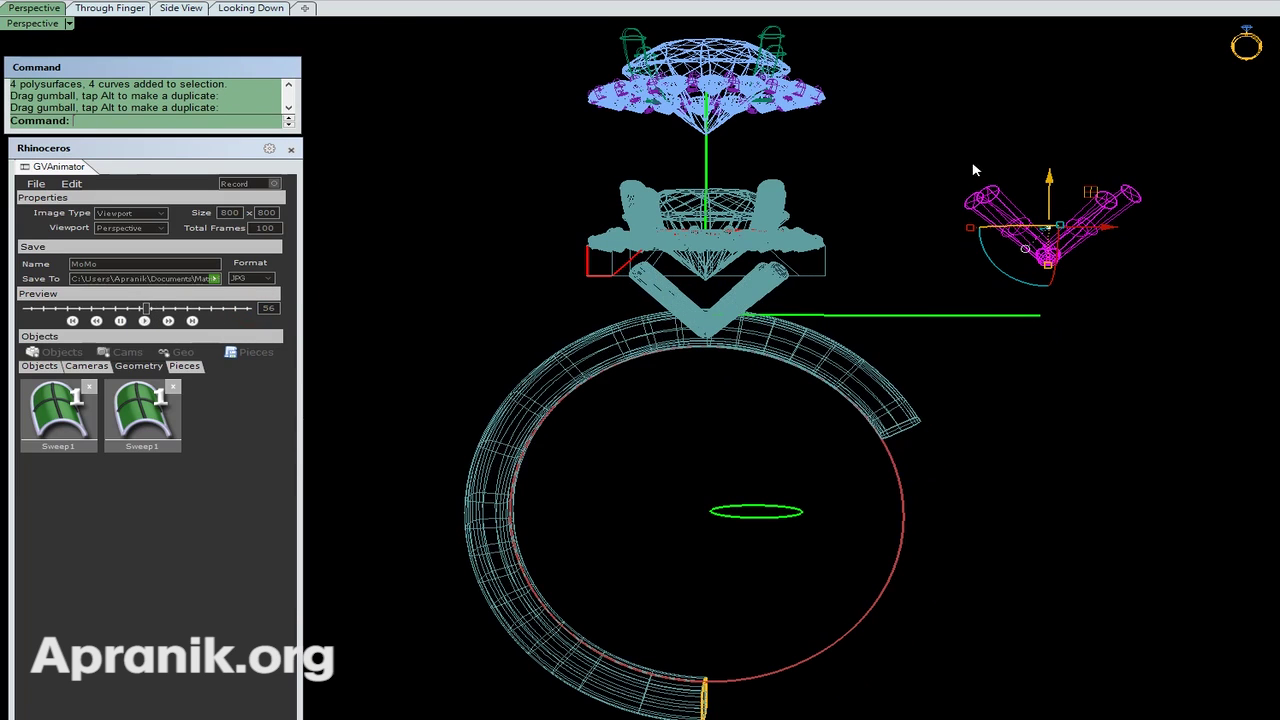
{"action": "left_click", "coordinate": [933, 161]}
{"action": "left_click", "coordinate": [1047, 240]}
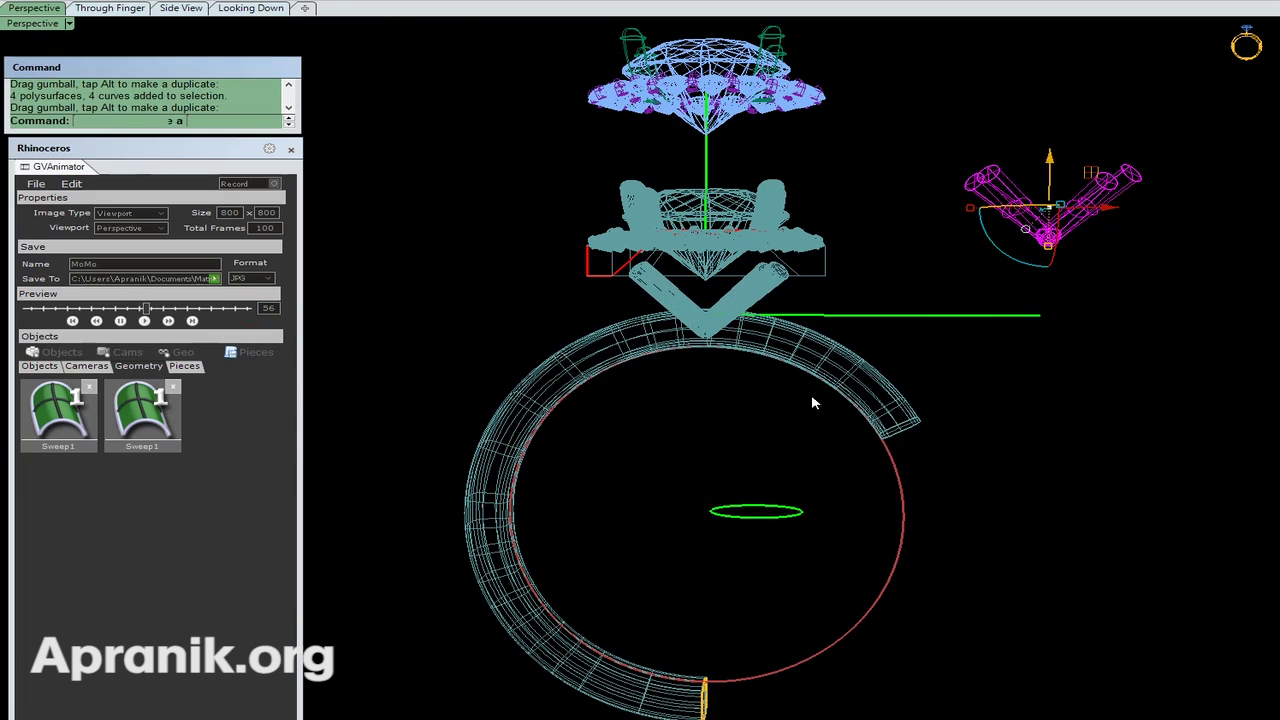
{"action": "left_click_drag", "start_coordinate": [148, 310], "coordinate": [231, 322]}
{"action": "left_click", "coordinate": [1069, 112]}
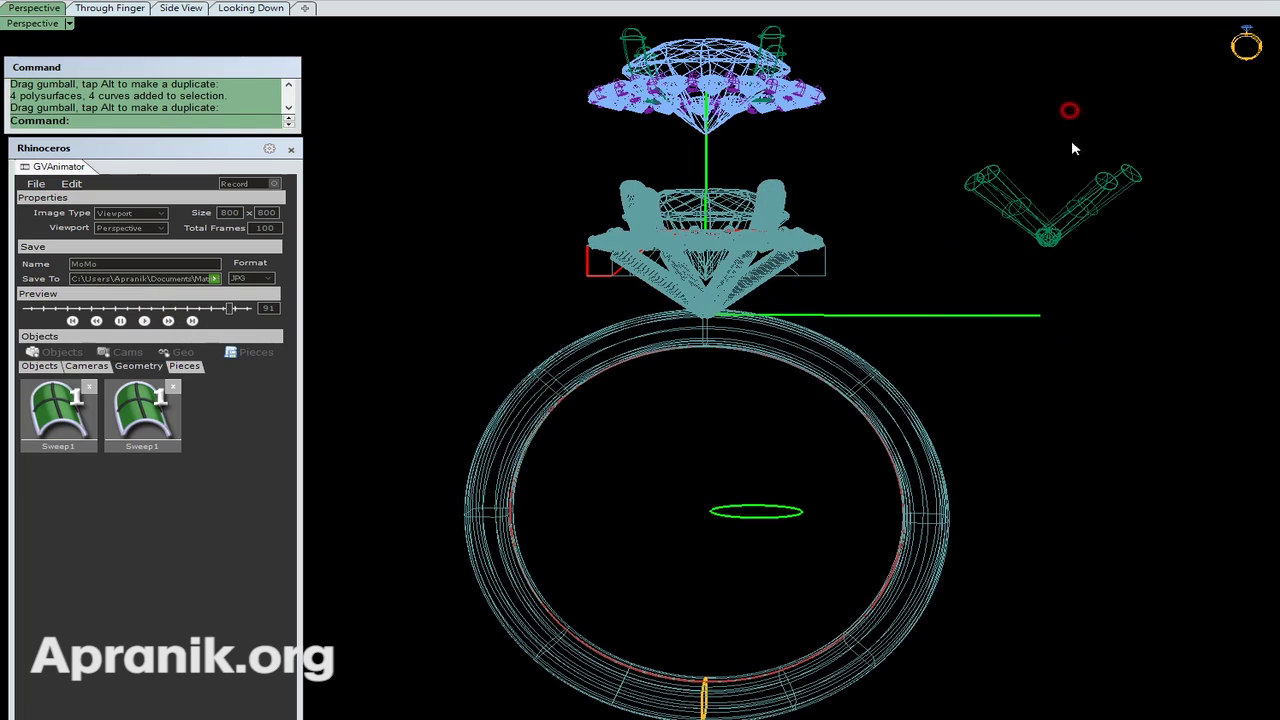
Step: Lower the separate prong set slightly and preview the animation again up to frame 98
{"action": "left_click_drag", "start_coordinate": [1107, 137], "coordinate": [1046, 228]}
{"action": "left_click_drag", "start_coordinate": [1051, 156], "coordinate": [1049, 178]}
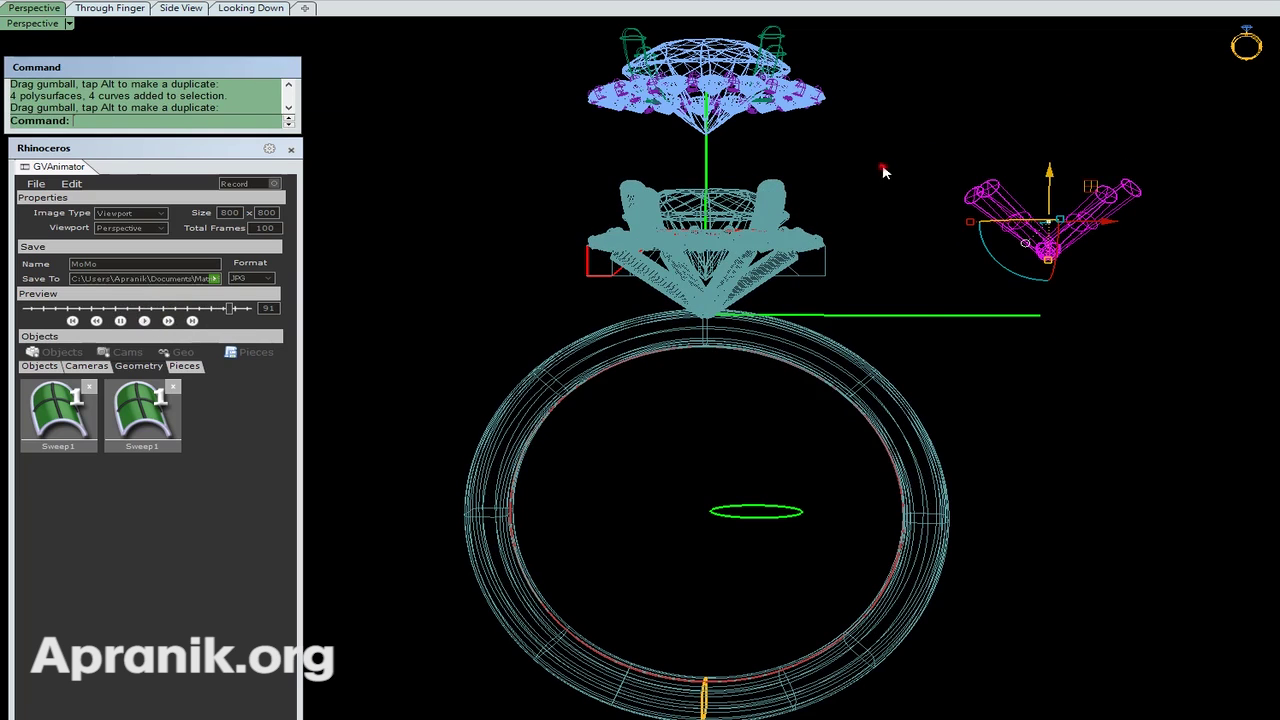
{"action": "left_click", "coordinate": [882, 167]}
{"action": "left_click_drag", "start_coordinate": [231, 309], "coordinate": [190, 318]}
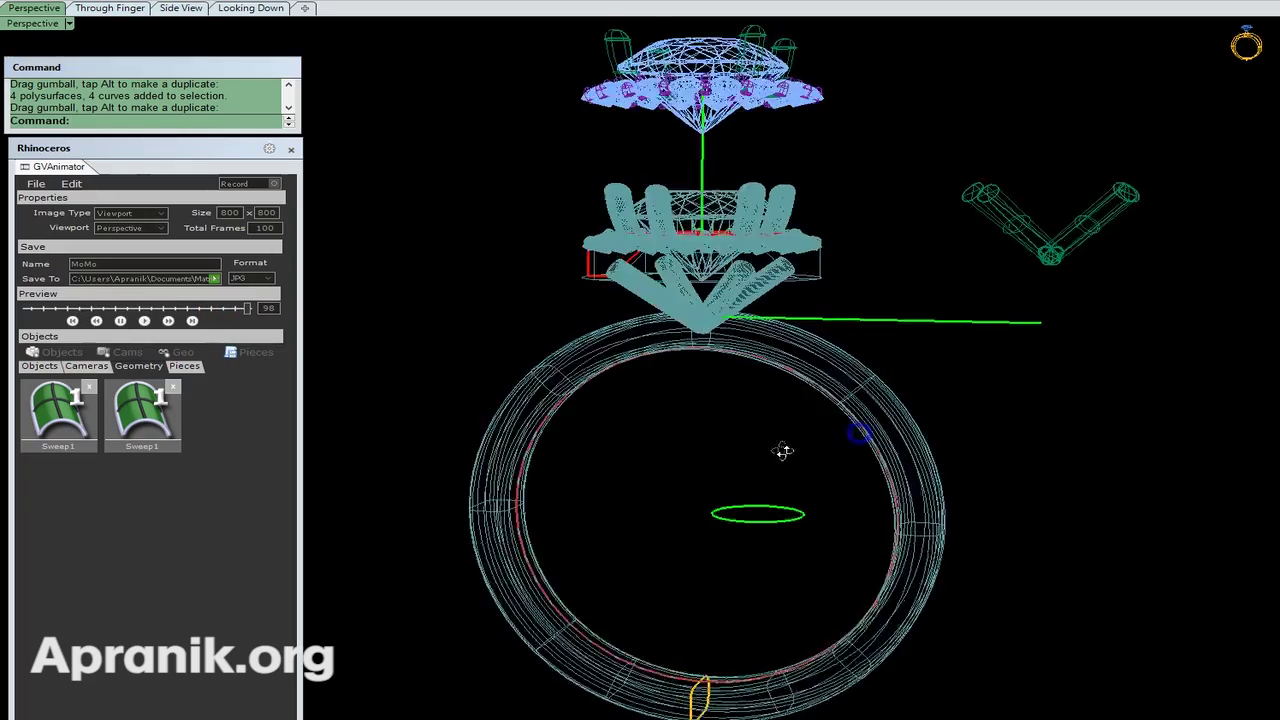
Step: Add a new animated camera and move its properties window clear of the ring model
{"action": "right_click_drag", "start_coordinate": [795, 445], "coordinate": [786, 360]}
{"action": "scroll", "coordinate": [786, 360], "scroll_direction": "up", "scroll_amount": 4}
{"action": "right_click_drag", "start_coordinate": [786, 360], "coordinate": [775, 388]}
{"action": "right_click_drag", "start_coordinate": [775, 388], "coordinate": [864, 347], "text": "shift"}
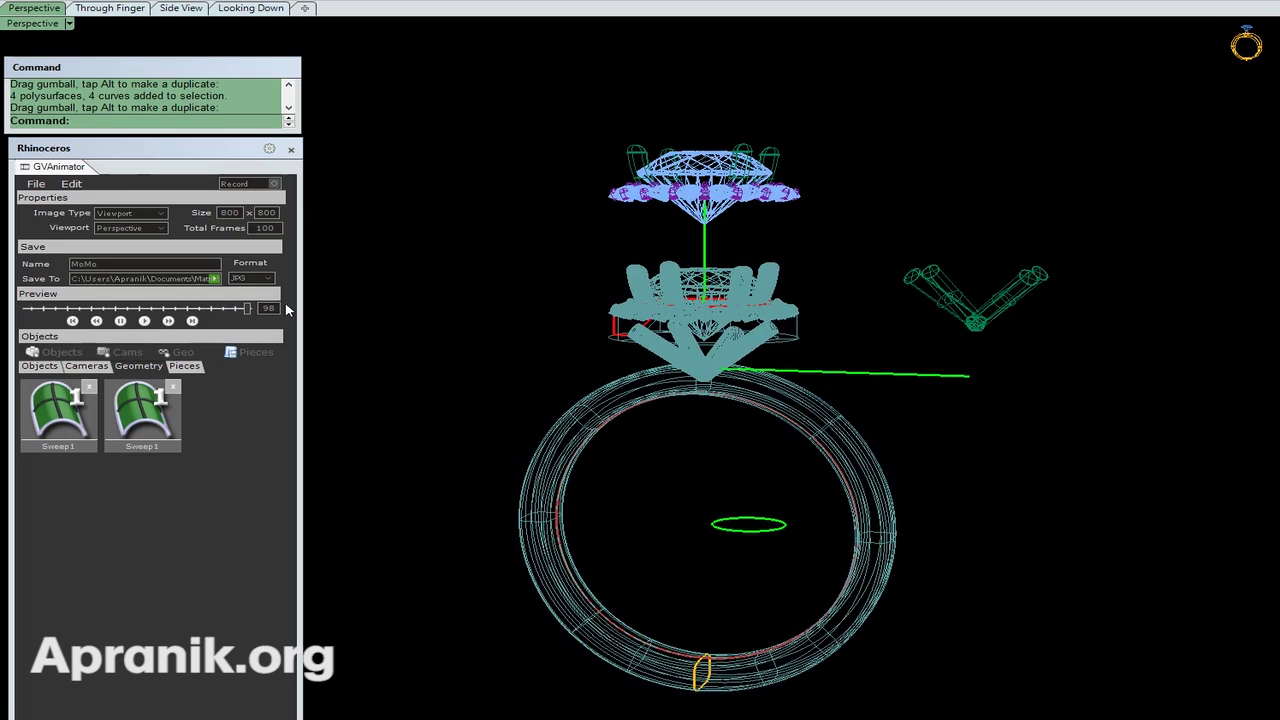
{"action": "right_click_drag", "start_coordinate": [697, 401], "coordinate": [777, 480]}
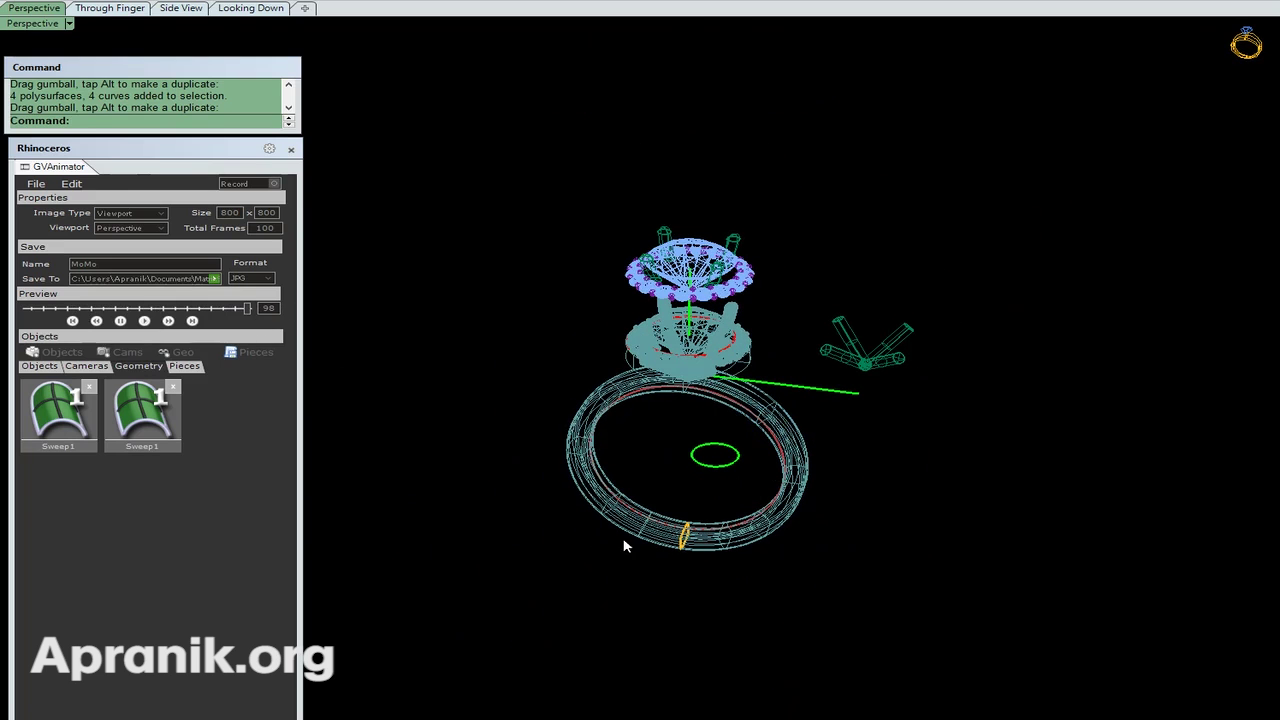
{"action": "left_click", "coordinate": [127, 352]}
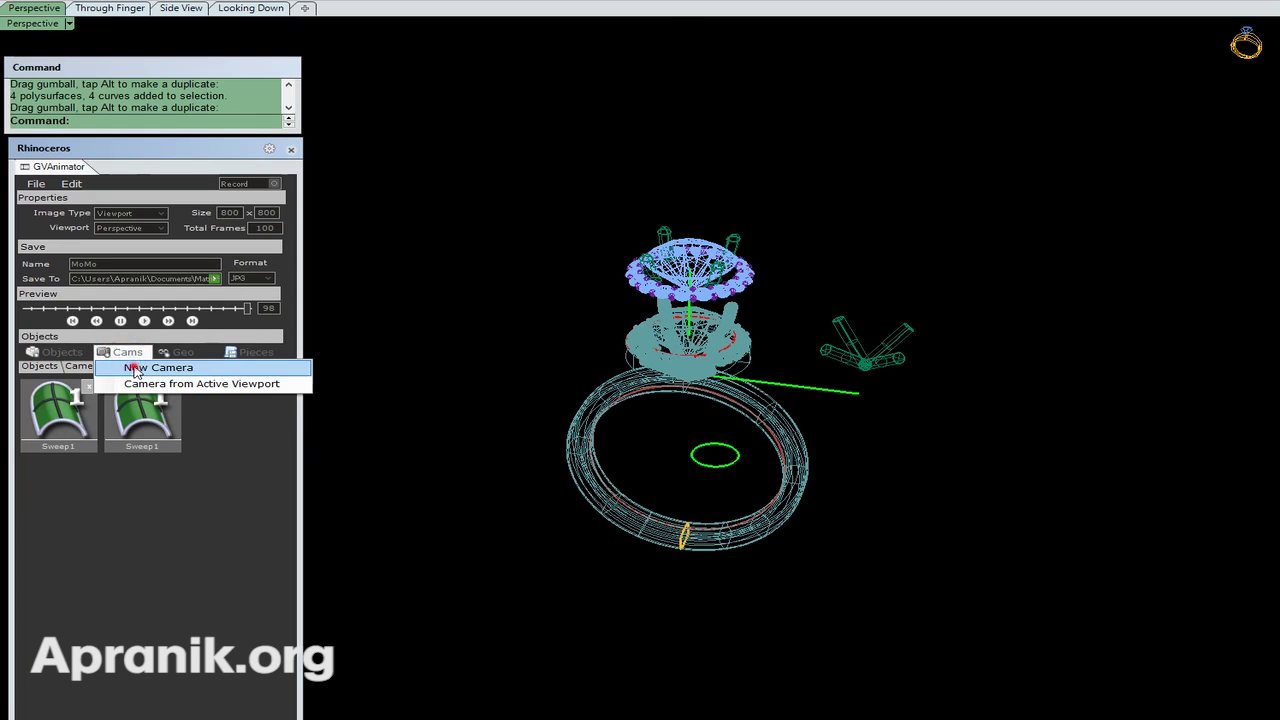
{"action": "left_click", "coordinate": [132, 362]}
{"action": "left_click_drag", "start_coordinate": [529, 251], "coordinate": [294, 351]}
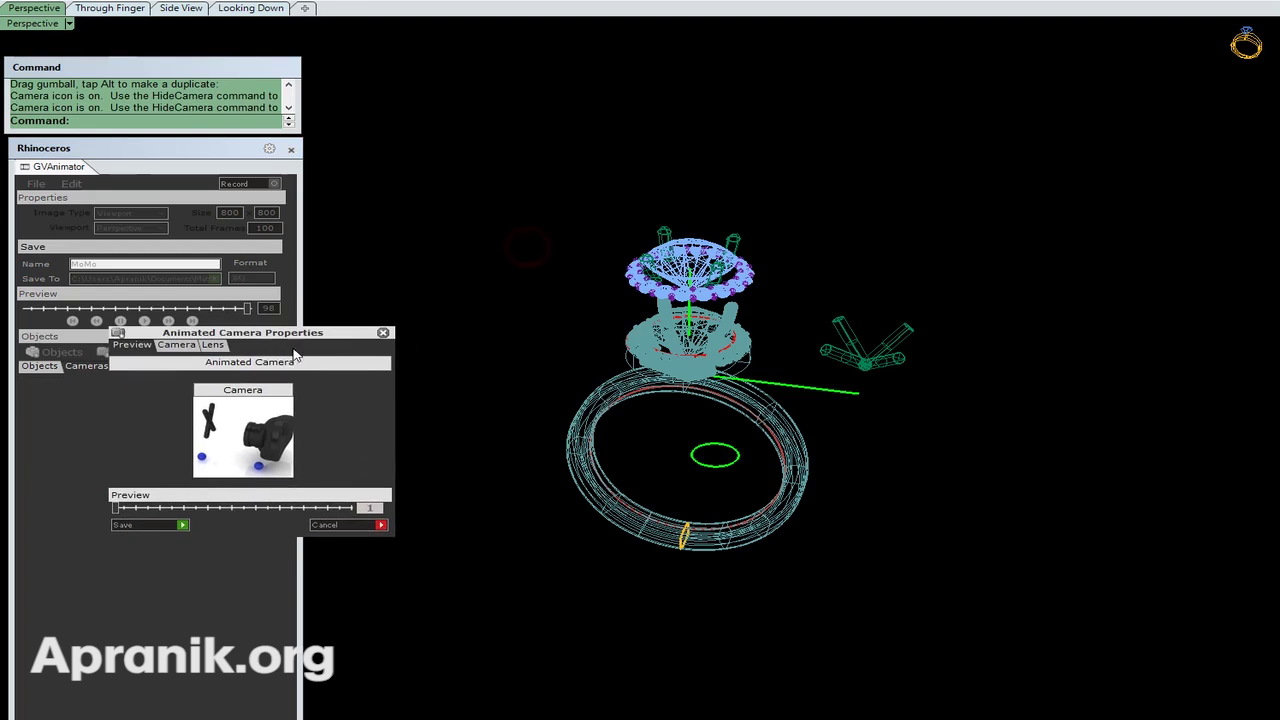
Step: Draw a large horizontal circle centred on the origin that surrounds the whole ring at a distance
{"action": "scroll", "coordinate": [748, 419], "scroll_direction": "down", "scroll_amount": 4}
{"action": "mouse_move", "coordinate": [743, 460]}
{"action": "right_mouse_down", "text": "shift"}
{"action": "mouse_move", "coordinate": [705, 436]}
{"action": "mouse_move", "coordinate": [728, 442]}
{"action": "right_mouse_up", "text": "shift"}
{"action": "right_click_drag", "start_coordinate": [751, 423], "coordinate": [836, 442], "text": "shift"}
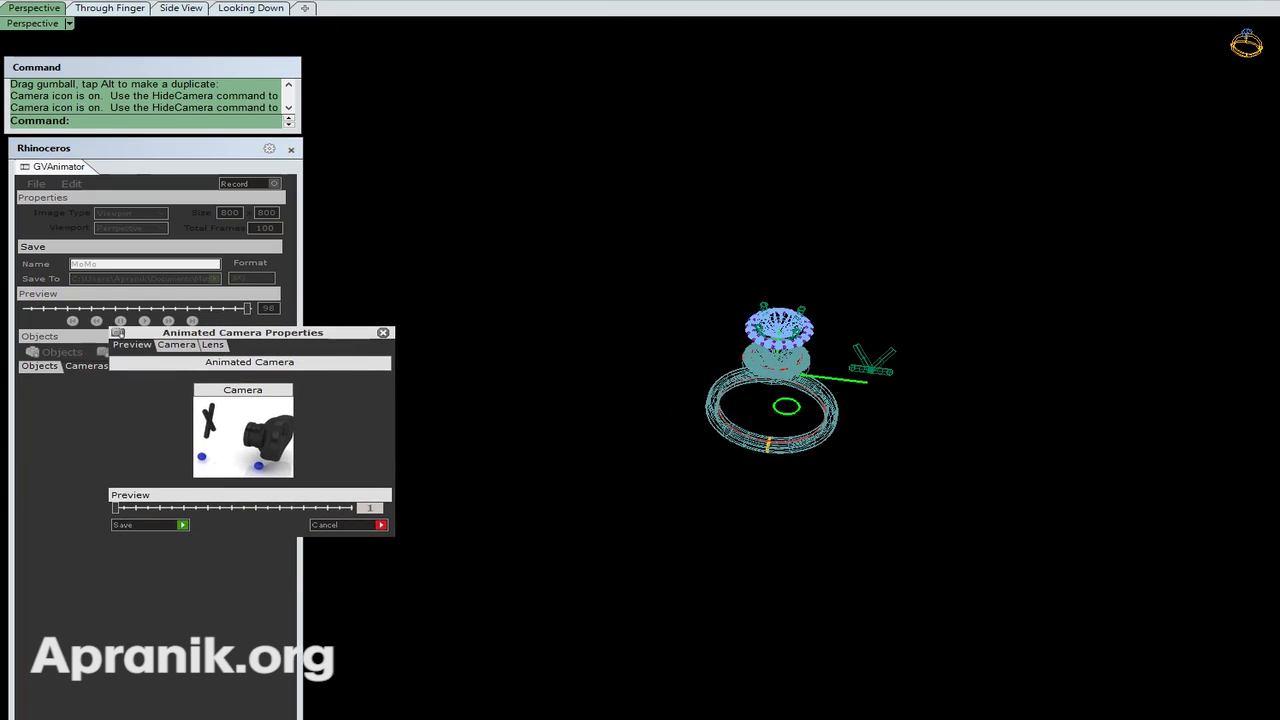
{"action": "scroll", "coordinate": [729, 263], "scroll_direction": "down", "scroll_amount": 4}
{"action": "type", "text": "0"}
{"action": "key", "text": "Return"}
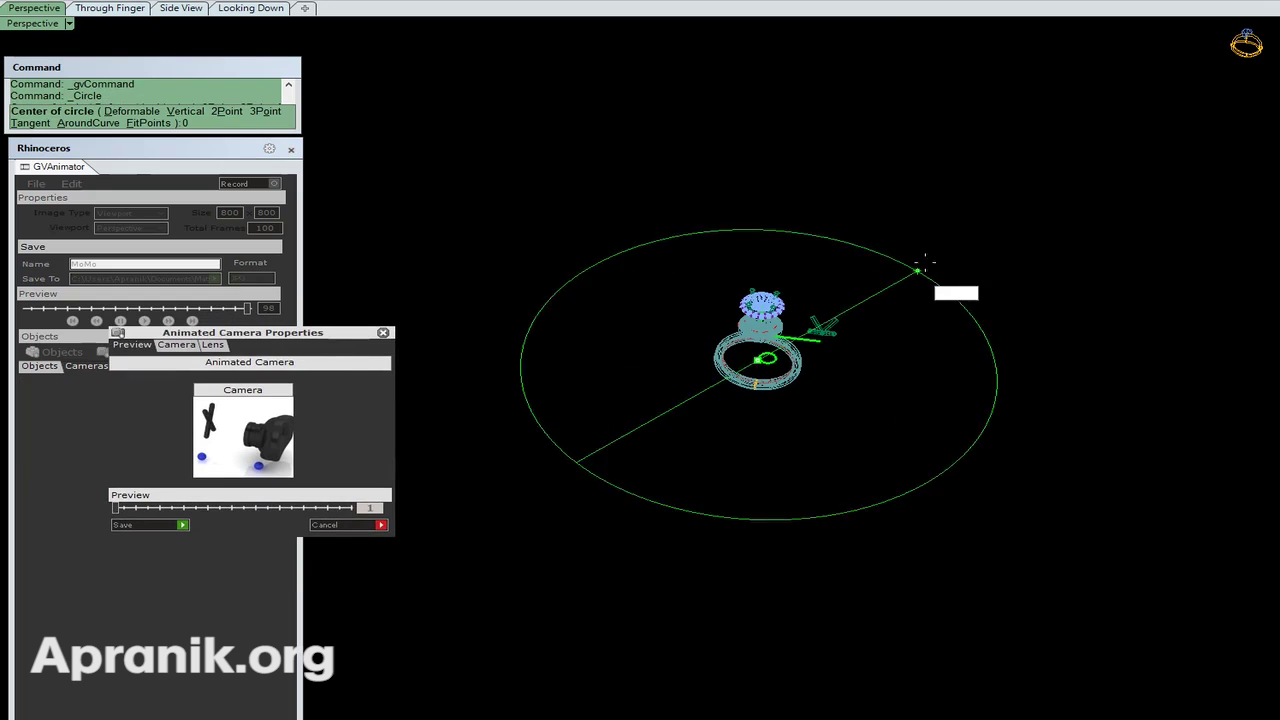
{"action": "left_click", "coordinate": [909, 171]}
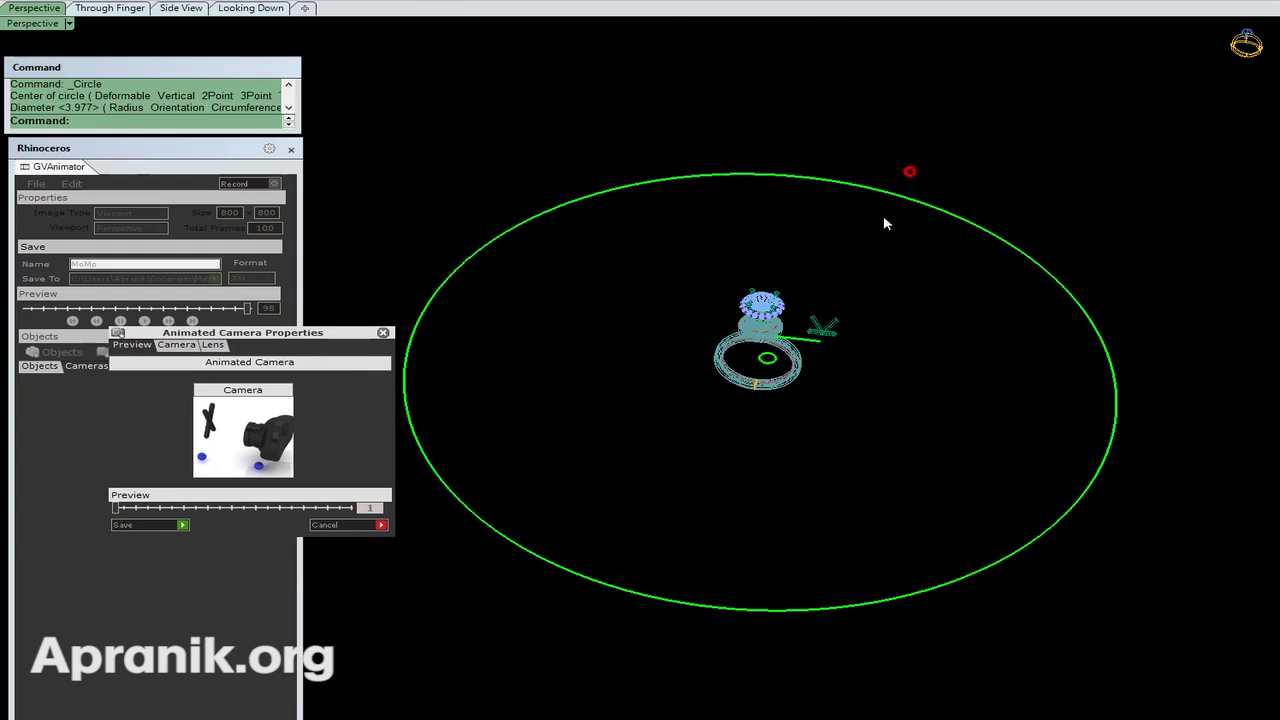
Step: Rebuild the large circle and assign it as the animated camera's path
{"action": "type", "text": "Rebuild"}
{"action": "key", "text": "Return"}
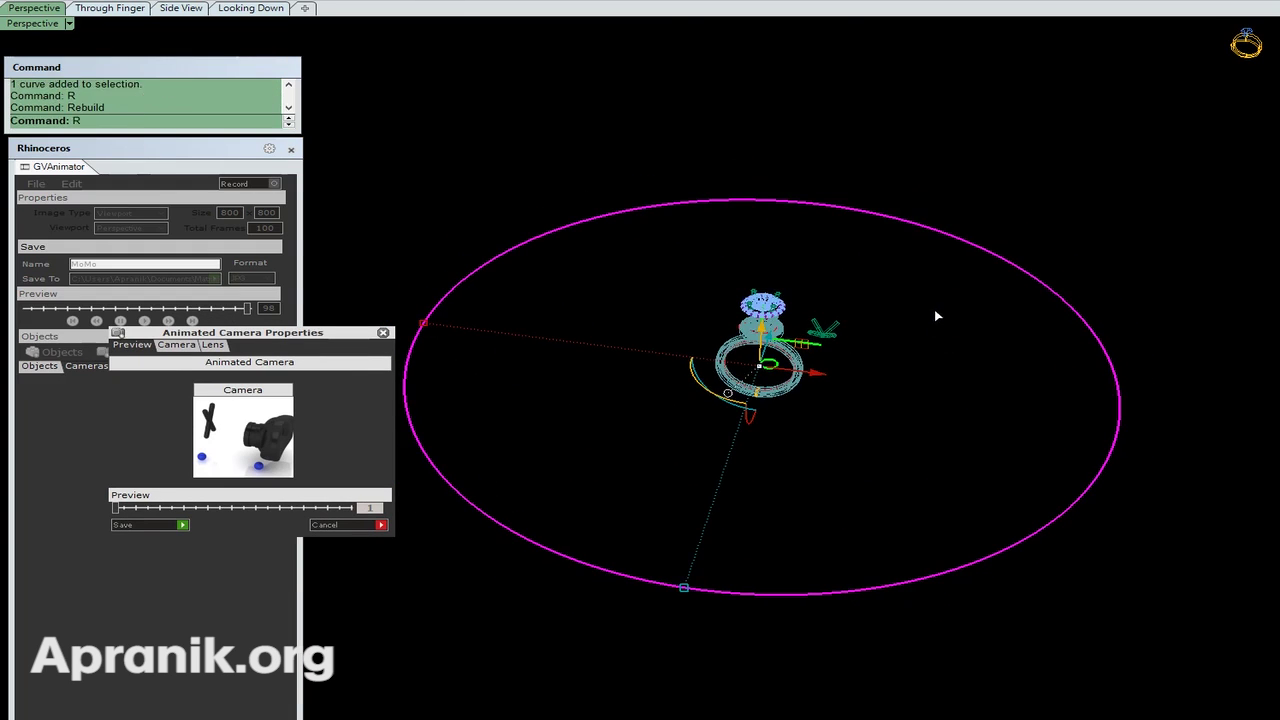
{"action": "left_click", "coordinate": [936, 342]}
{"action": "left_click", "coordinate": [934, 177]}
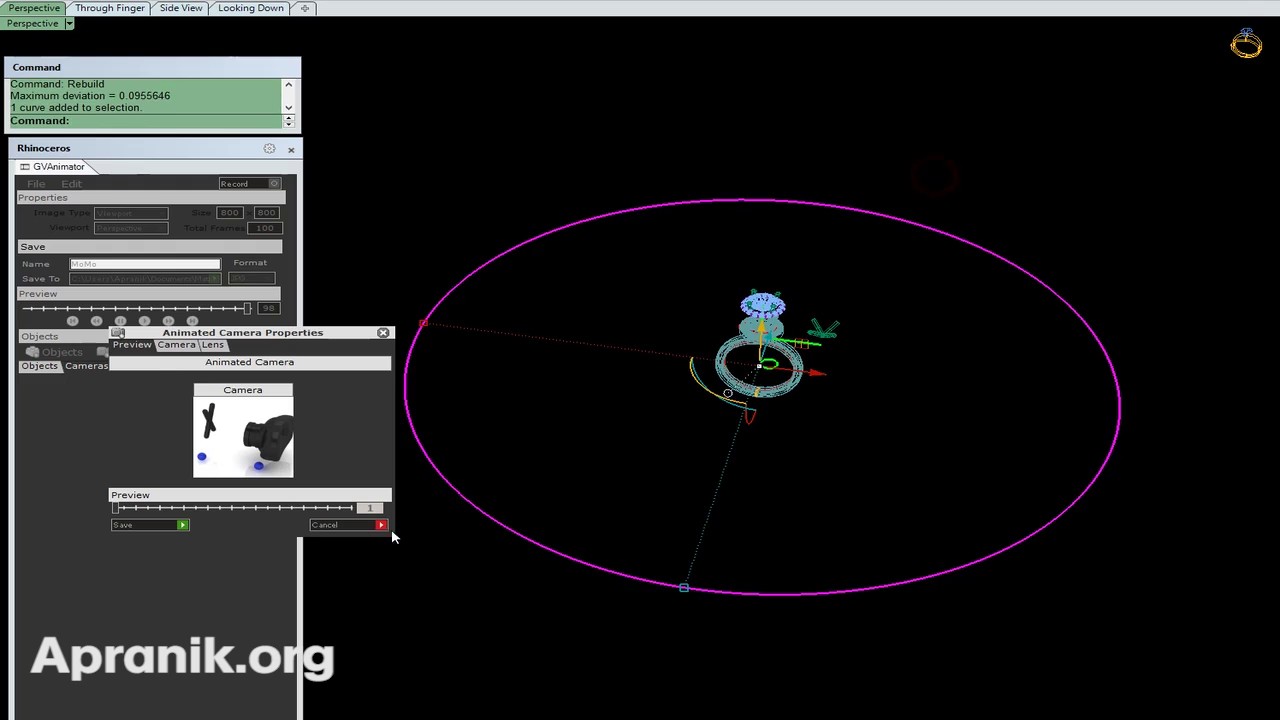
{"action": "left_click", "coordinate": [177, 345]}
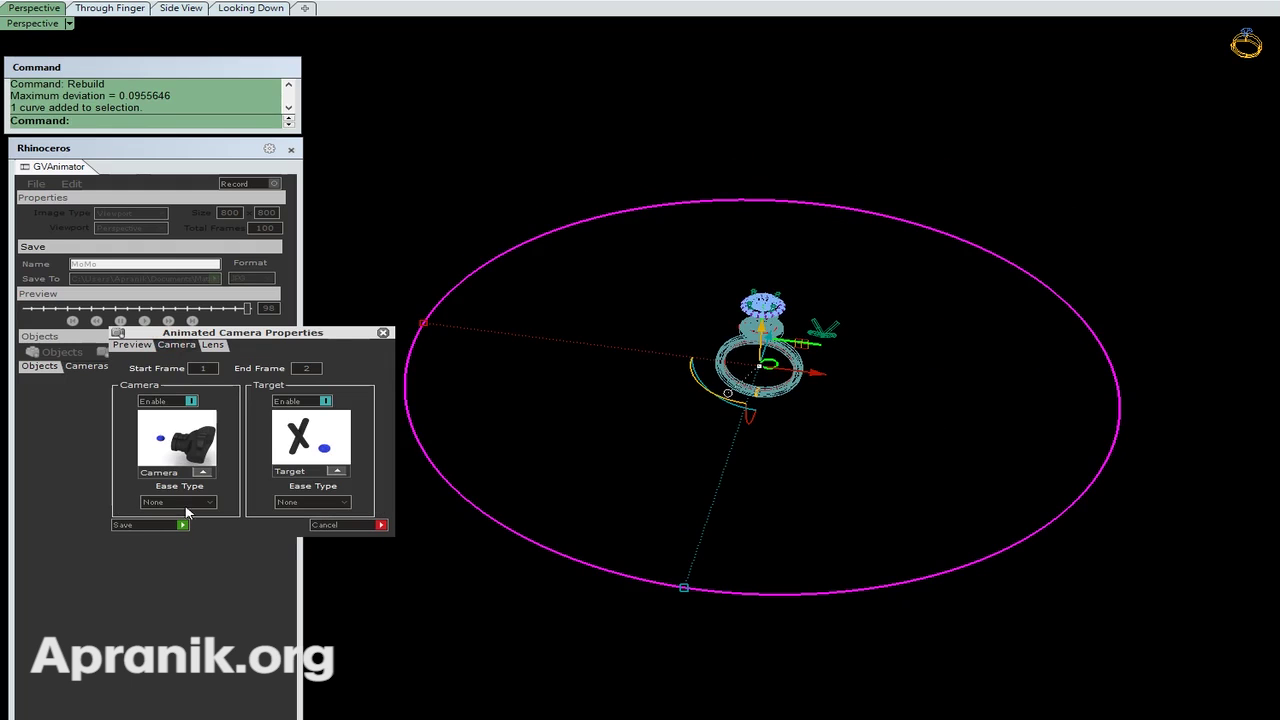
{"action": "left_click", "coordinate": [202, 473]}
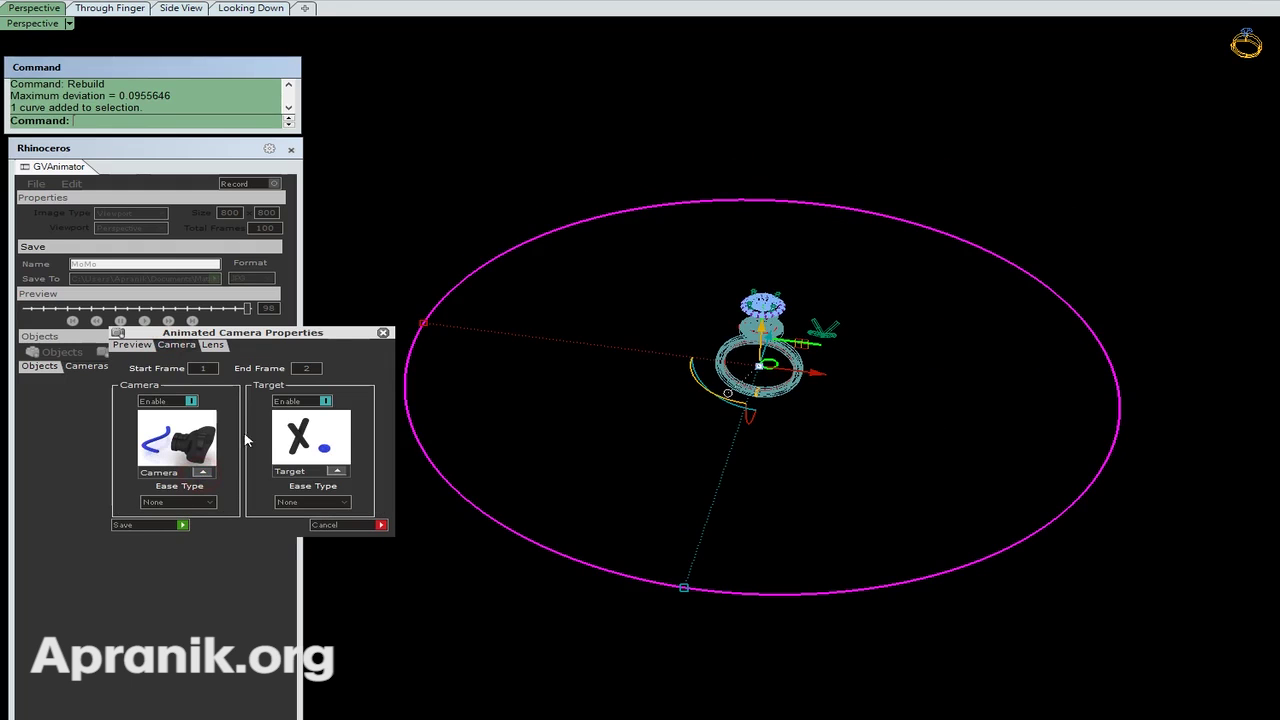
Step: Move the small circle to the centre of the ring opening and assign it as the camera's target path
{"action": "left_click", "coordinate": [952, 367]}
{"action": "scroll", "coordinate": [754, 376], "scroll_direction": "up", "scroll_amount": 13}
{"action": "left_click_drag", "start_coordinate": [832, 398], "coordinate": [805, 360]}
{"action": "right_click_drag", "start_coordinate": [783, 377], "coordinate": [815, 400], "text": "shift"}
{"action": "right_click_drag", "start_coordinate": [877, 399], "coordinate": [888, 374]}
{"action": "left_click_drag", "start_coordinate": [872, 394], "coordinate": [833, 424]}
{"action": "left_click_drag", "start_coordinate": [833, 351], "coordinate": [785, 411]}
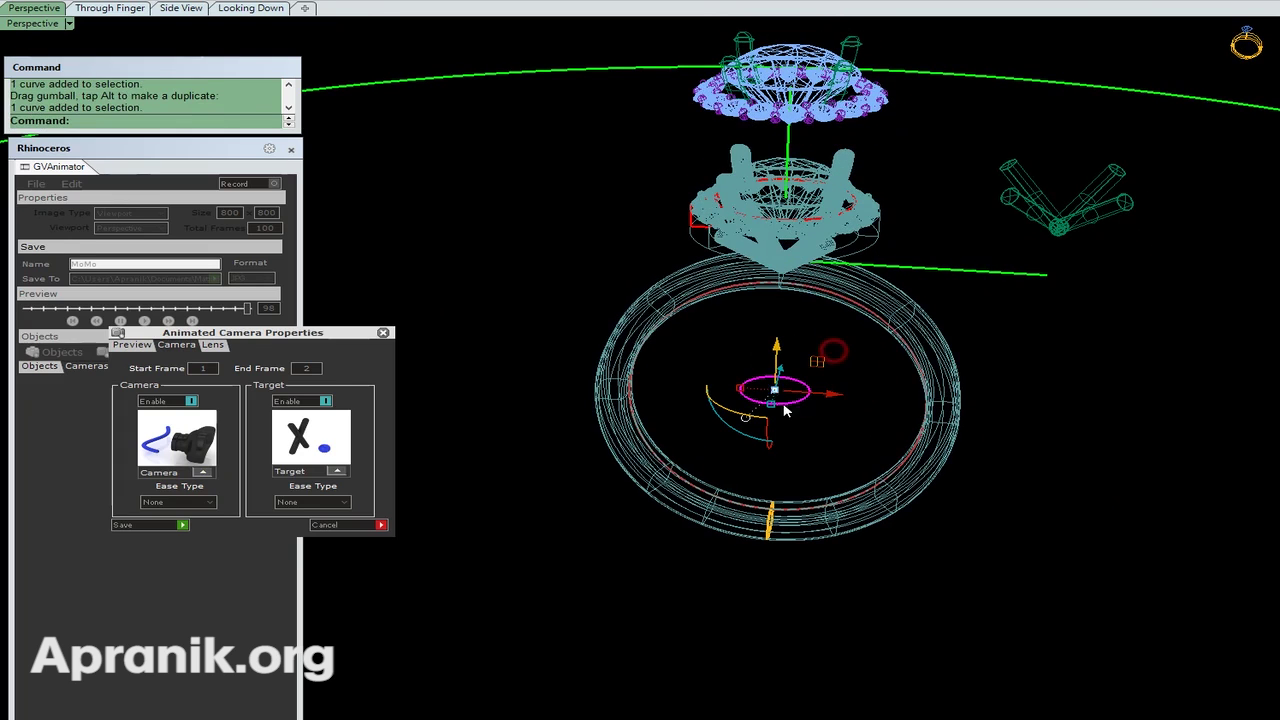
{"action": "left_click", "coordinate": [337, 471]}
Step: Set the camera's end frame to 100 and preview its orbit around the ring from frame 0 to 89
{"action": "scroll", "coordinate": [965, 373], "scroll_direction": "down", "scroll_amount": 5}
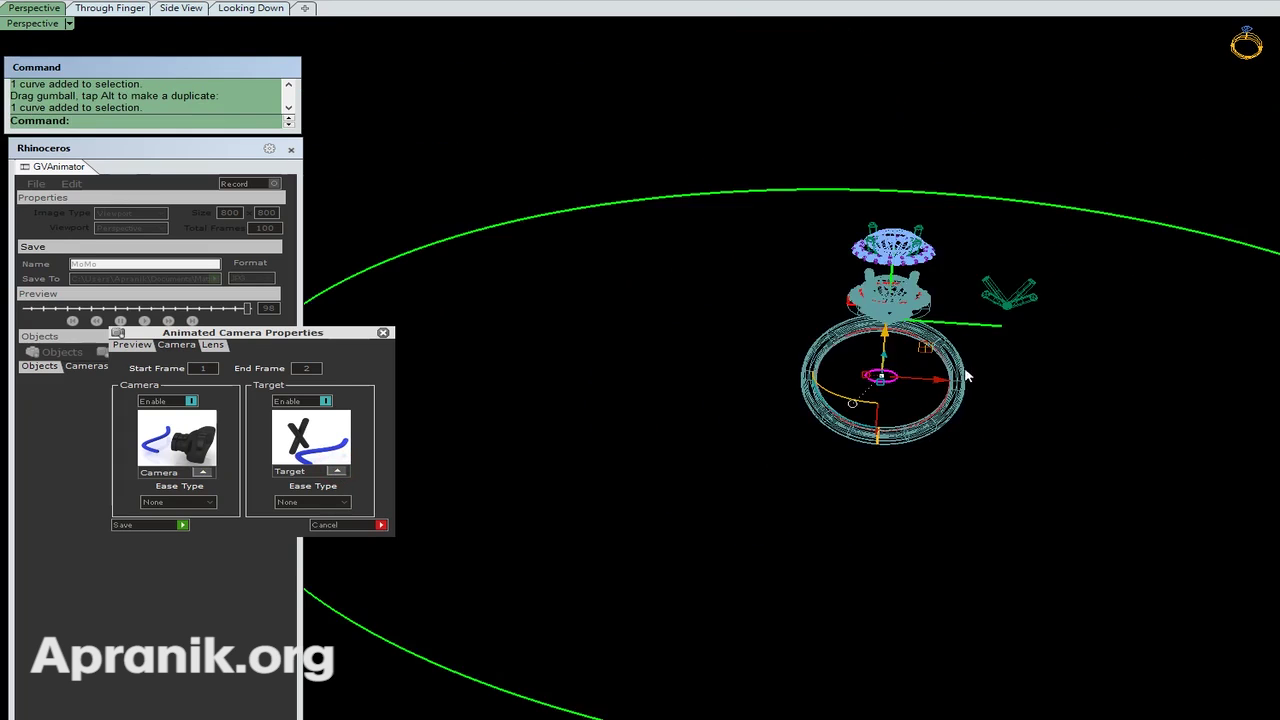
{"action": "scroll", "coordinate": [966, 376], "scroll_direction": "down", "scroll_amount": 4}
{"action": "left_click", "coordinate": [1053, 463]}
{"action": "right_click_drag", "start_coordinate": [1034, 483], "coordinate": [803, 397]}
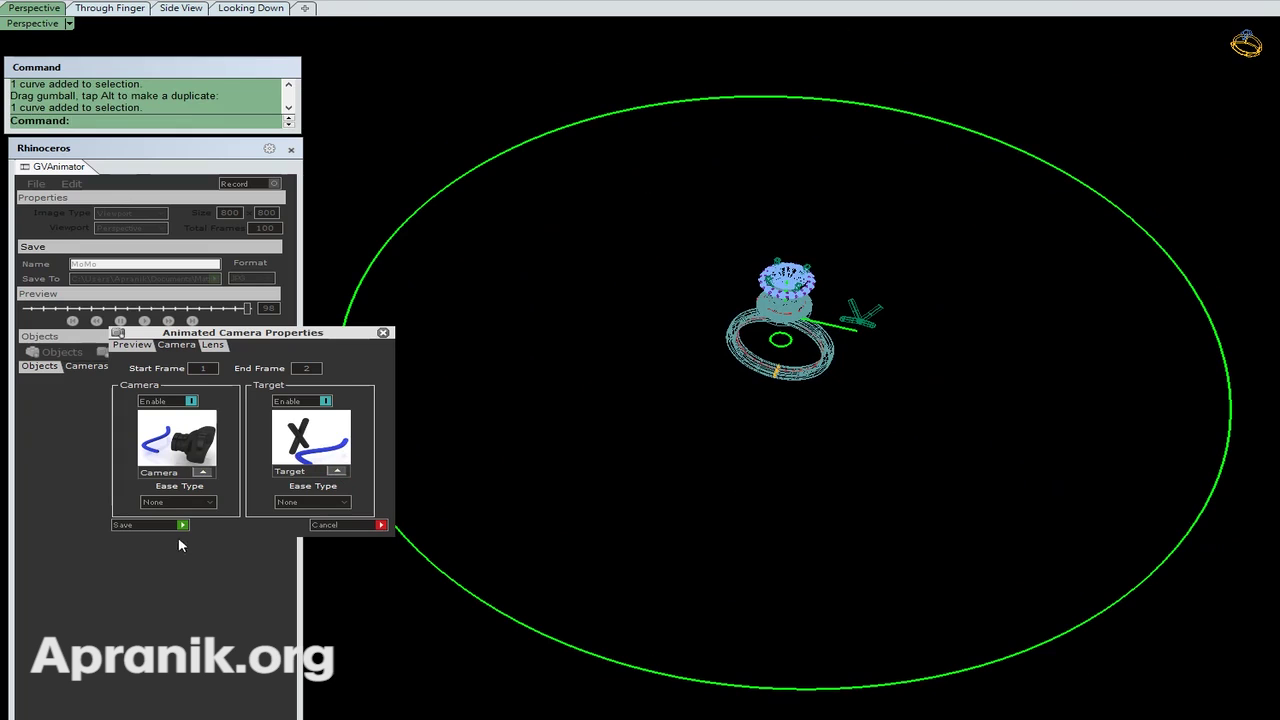
{"action": "left_click", "coordinate": [131, 344]}
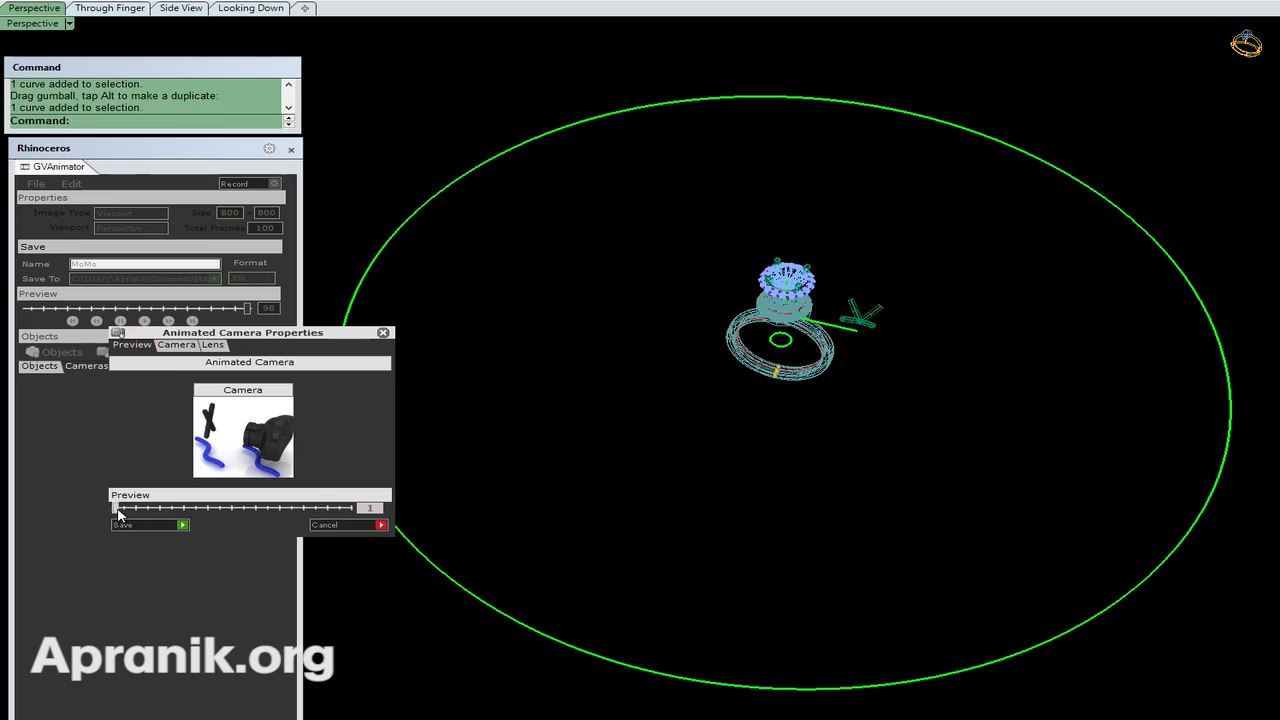
{"action": "mouse_move", "coordinate": [118, 514]}
{"action": "left_mouse_down"}
{"action": "mouse_move", "coordinate": [207, 518]}
{"action": "mouse_move", "coordinate": [111, 521]}
{"action": "left_mouse_up"}
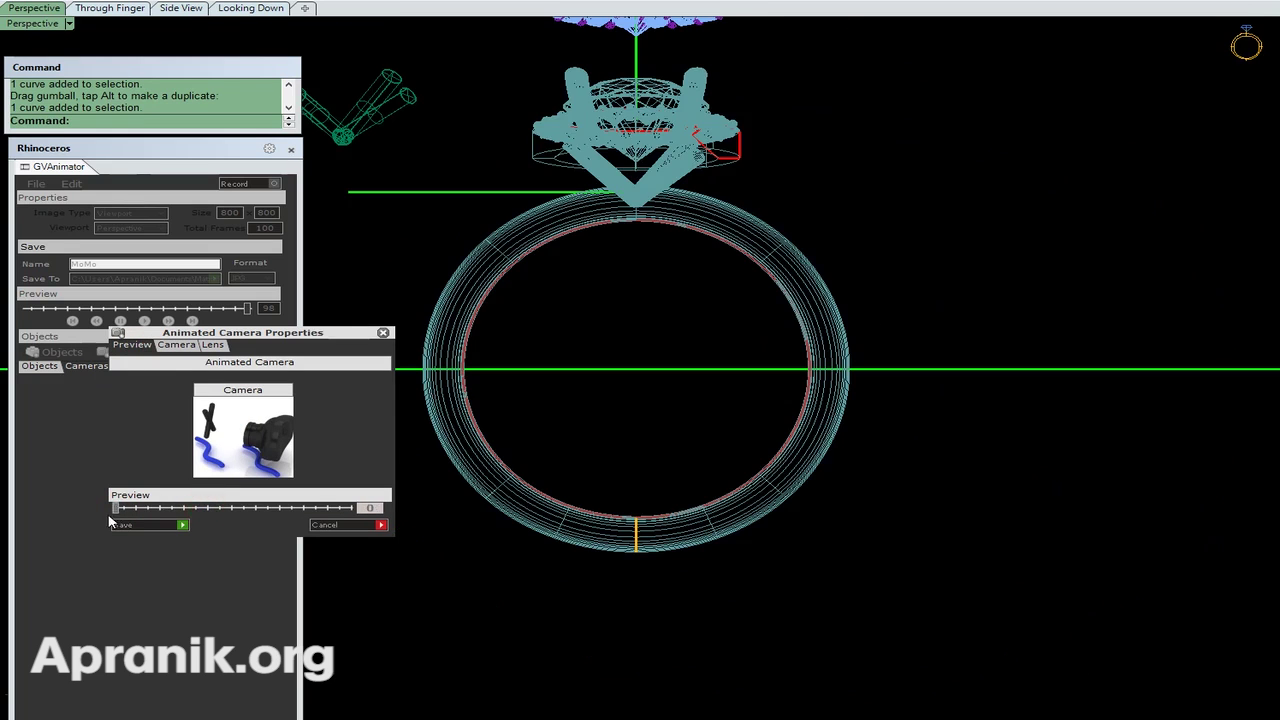
{"action": "left_click", "coordinate": [178, 345]}
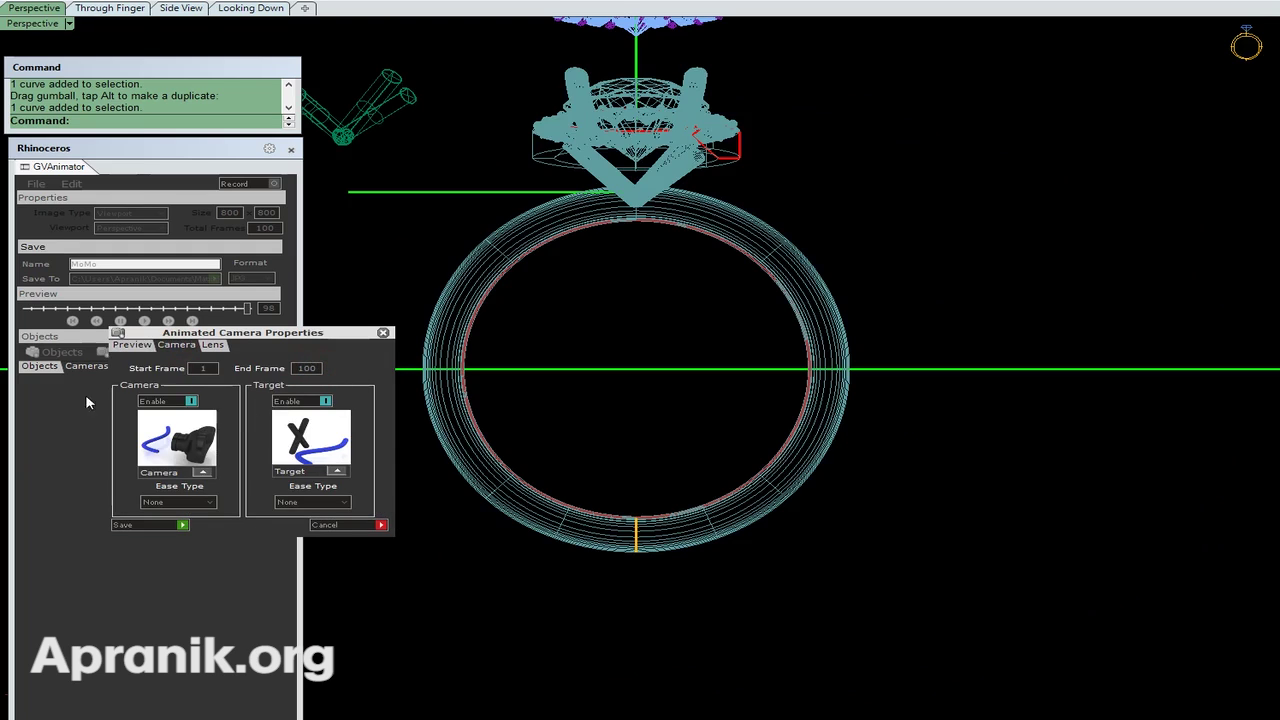
{"action": "left_click", "coordinate": [133, 345]}
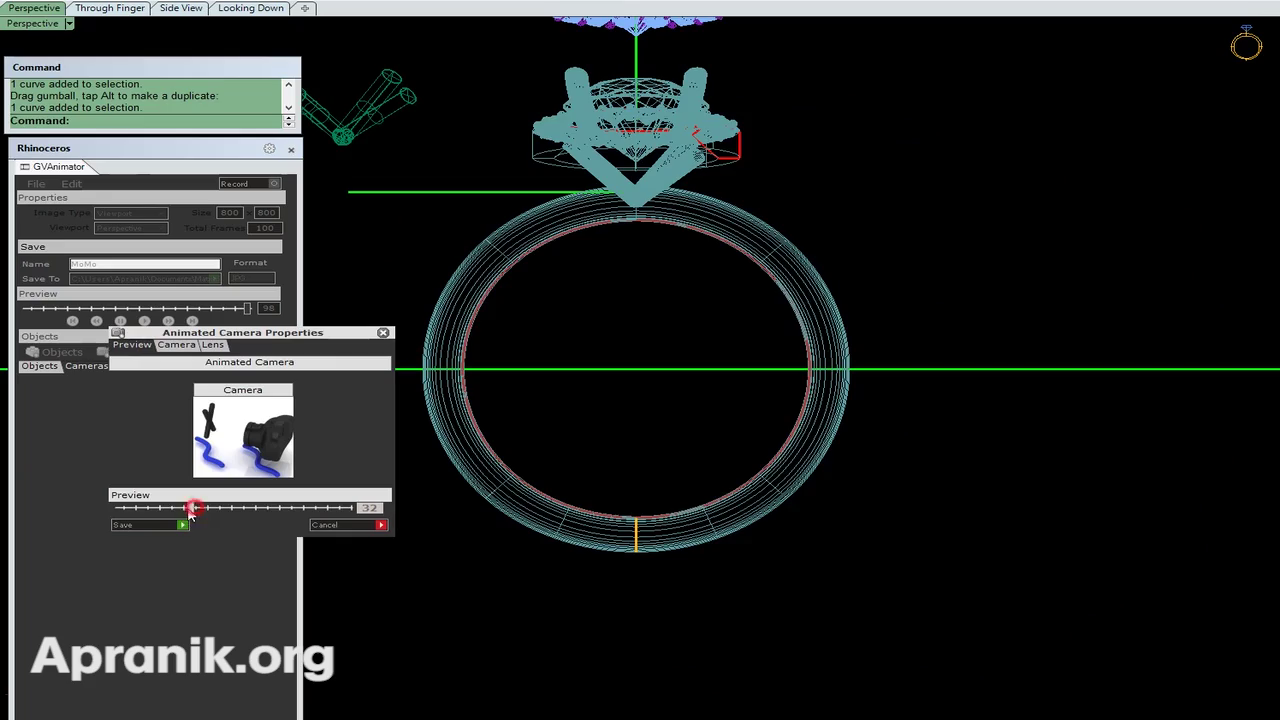
{"action": "left_click_drag", "start_coordinate": [191, 510], "coordinate": [333, 522]}
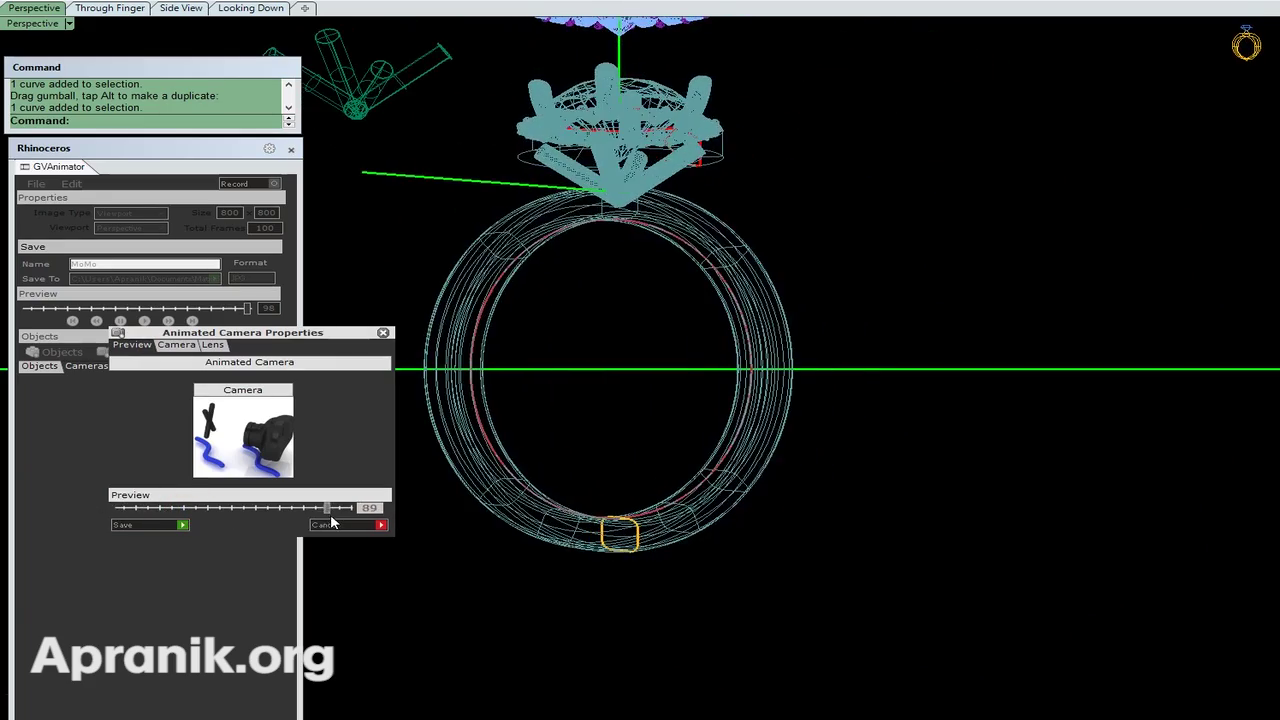
Step: Raise the large circle well above the ring, reassign it as the camera path and preview frame 100
{"action": "left_click", "coordinate": [1083, 673]}
{"action": "scroll", "coordinate": [912, 549], "scroll_direction": "down", "scroll_amount": 12}
{"action": "left_click", "coordinate": [959, 483]}
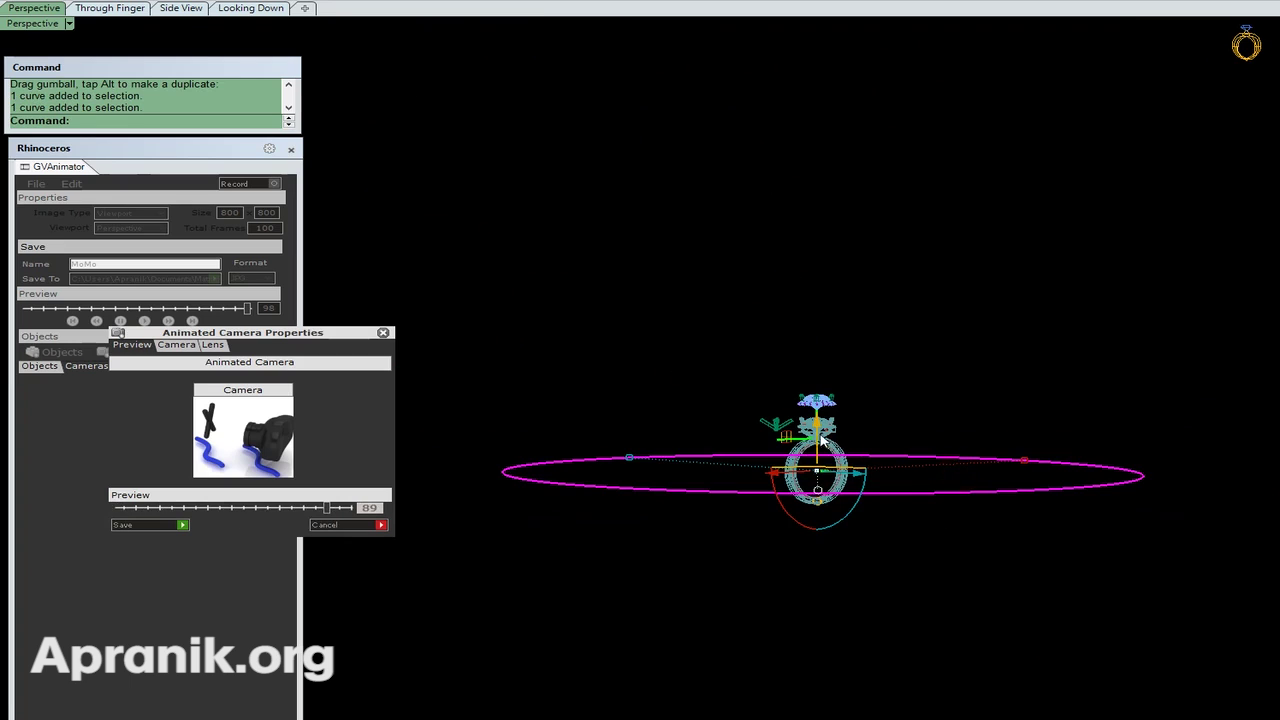
{"action": "left_click_drag", "start_coordinate": [822, 440], "coordinate": [791, 218]}
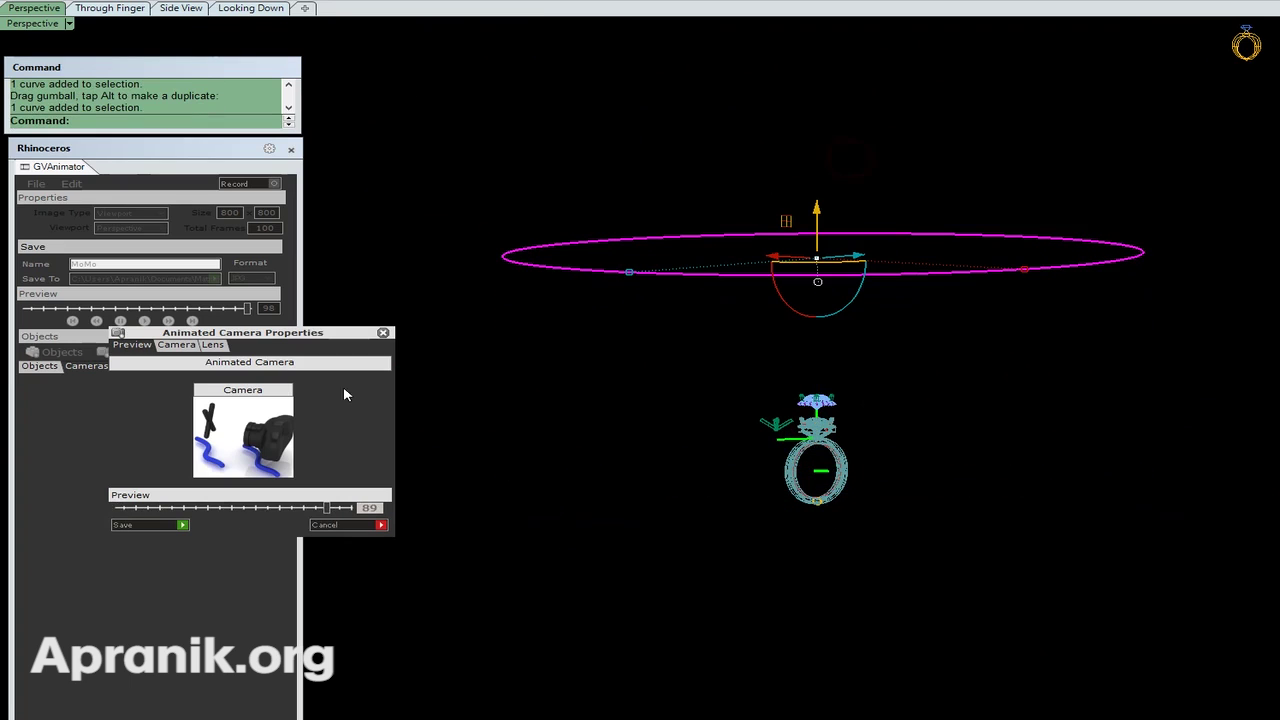
{"action": "left_click", "coordinate": [178, 345]}
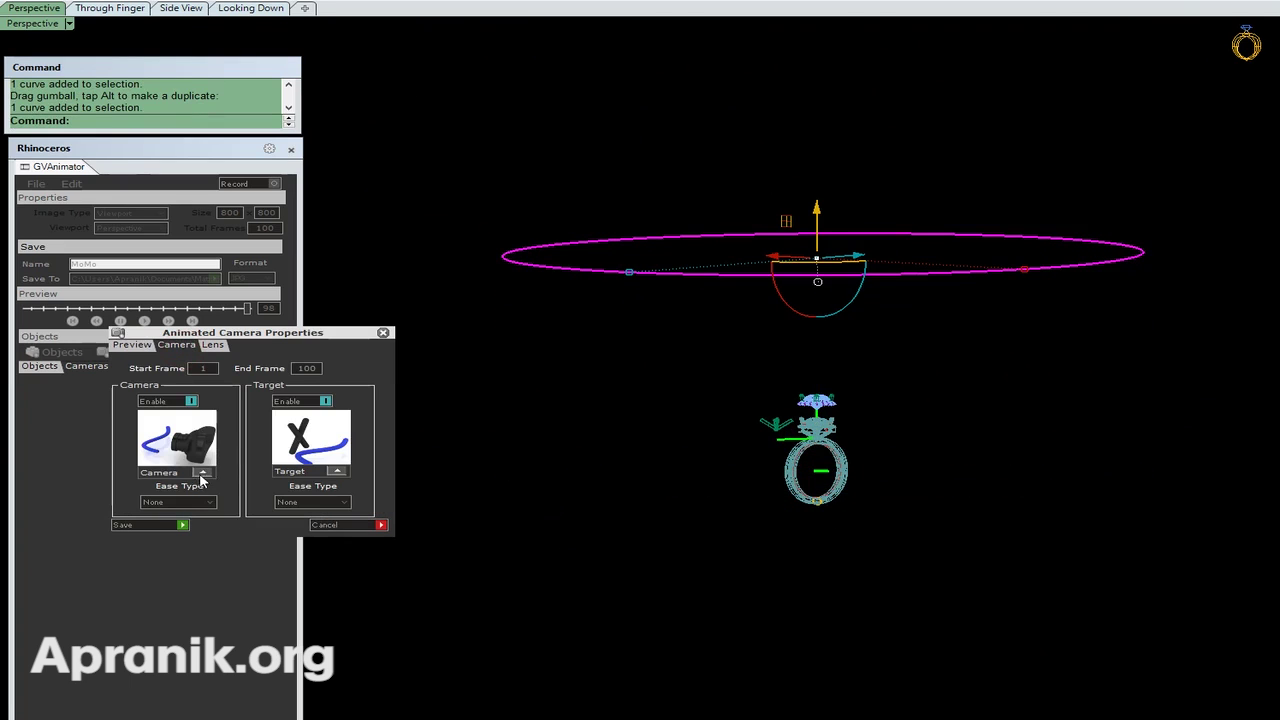
{"action": "left_click", "coordinate": [202, 473]}
{"action": "left_click", "coordinate": [131, 344]}
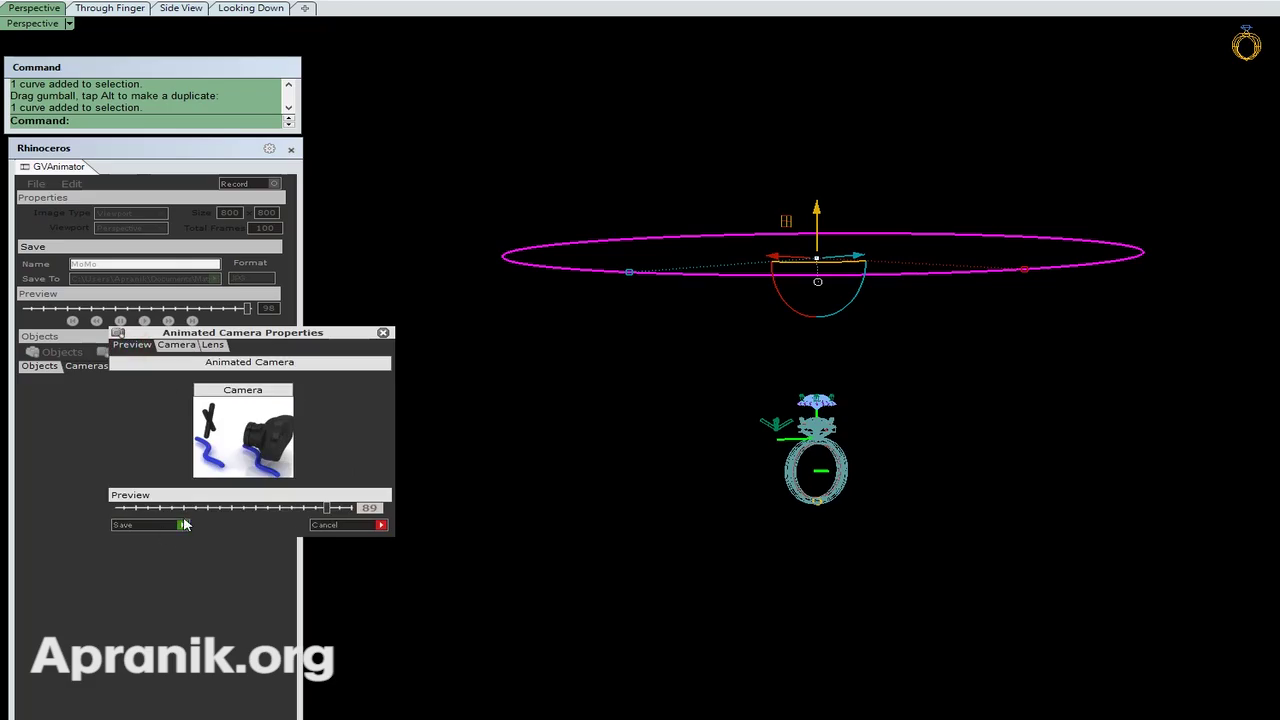
{"action": "left_click_drag", "start_coordinate": [325, 509], "coordinate": [352, 507]}
Step: Show the large circle's control points and lower its front and back points to bend it into a wavy curve
{"action": "scroll", "coordinate": [736, 488], "scroll_direction": "down", "scroll_amount": 9}
{"action": "left_click", "coordinate": [843, 440]}
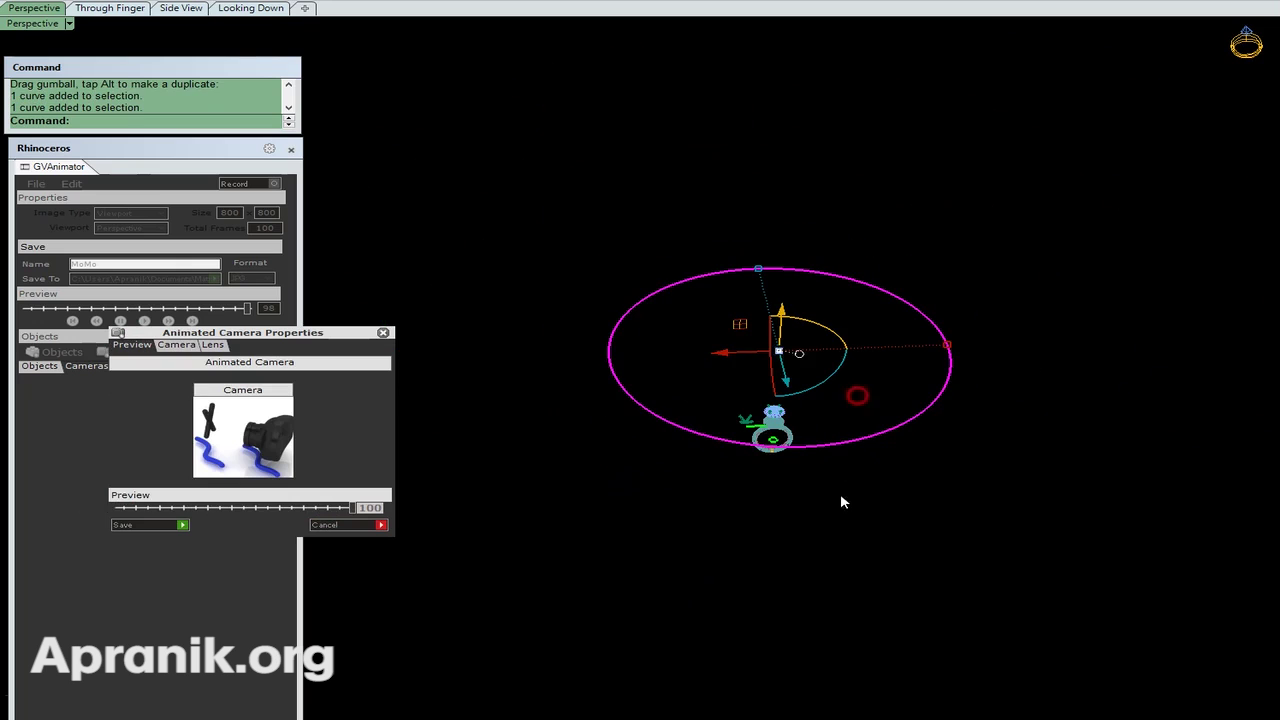
{"action": "key", "text": "F10"}
{"action": "scroll", "coordinate": [806, 480], "scroll_direction": "up", "scroll_amount": 6}
{"action": "left_click_drag", "start_coordinate": [797, 512], "coordinate": [822, 374]}
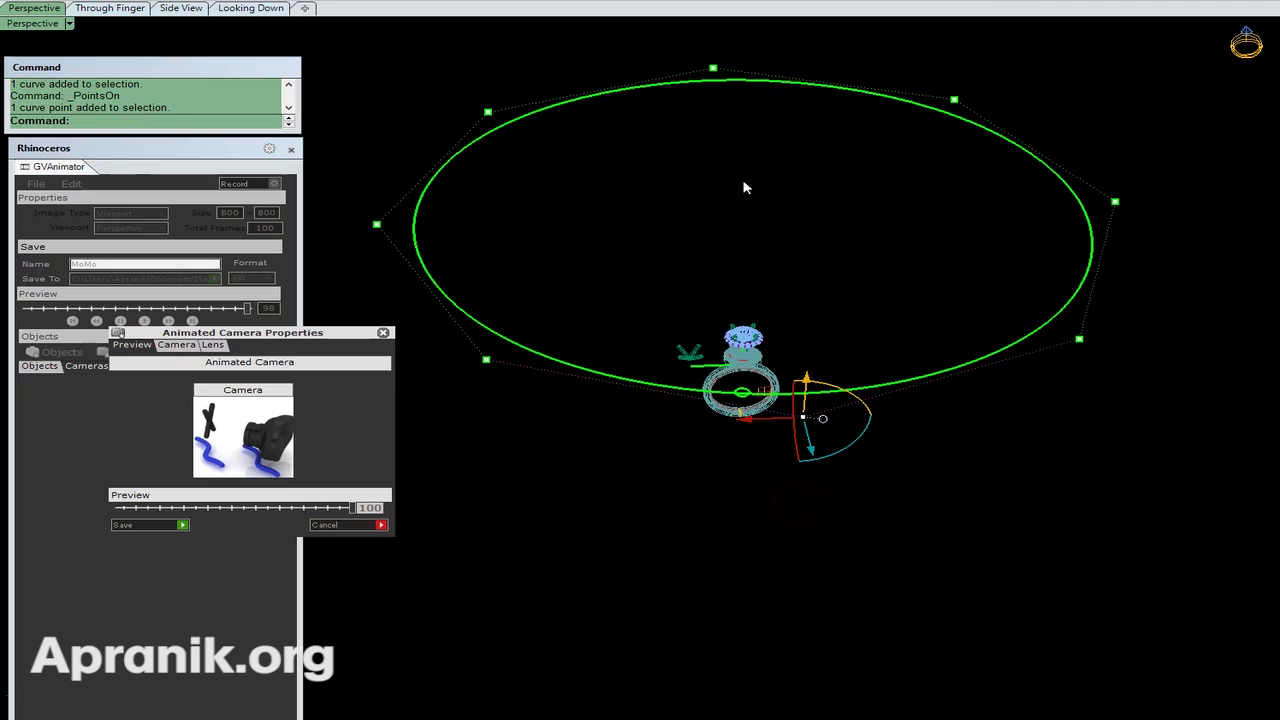
{"action": "right_click_drag", "start_coordinate": [706, 140], "coordinate": [695, 289], "text": "shift"}
{"action": "left_click_drag", "start_coordinate": [693, 289], "coordinate": [741, 178]}
{"action": "right_click_drag", "start_coordinate": [745, 186], "coordinate": [792, 221]}
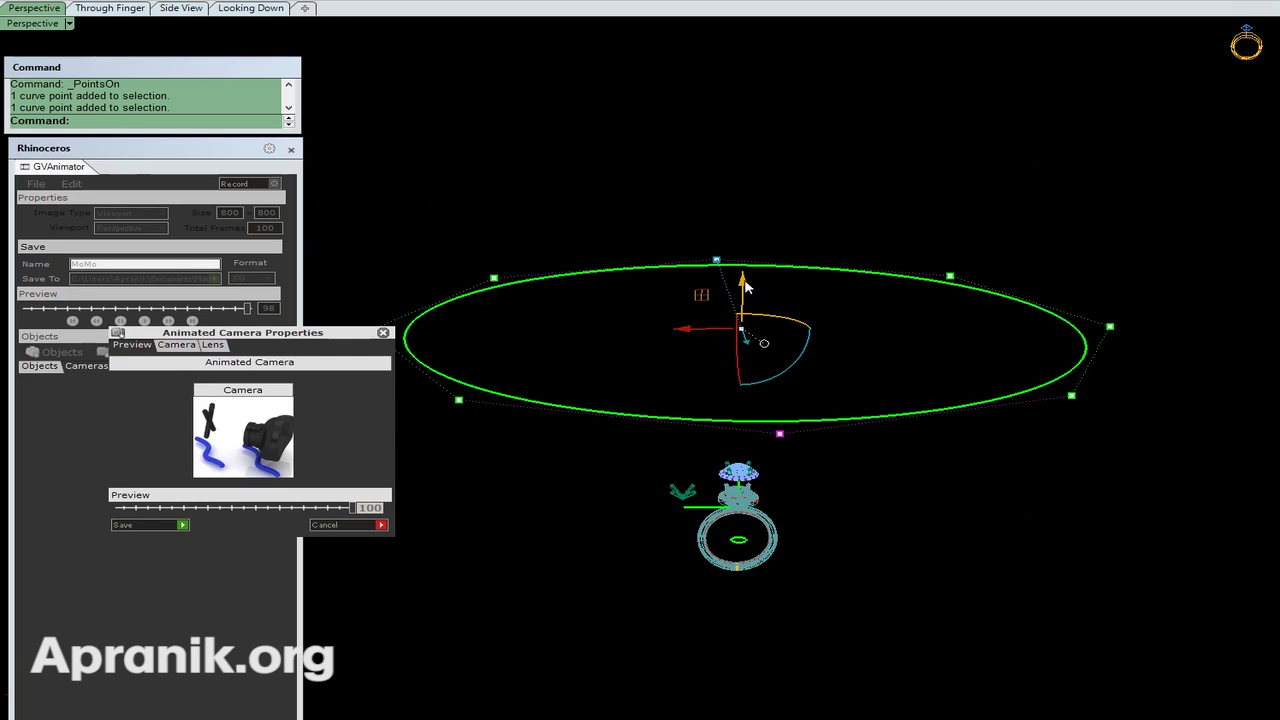
{"action": "left_click_drag", "start_coordinate": [745, 287], "coordinate": [765, 400]}
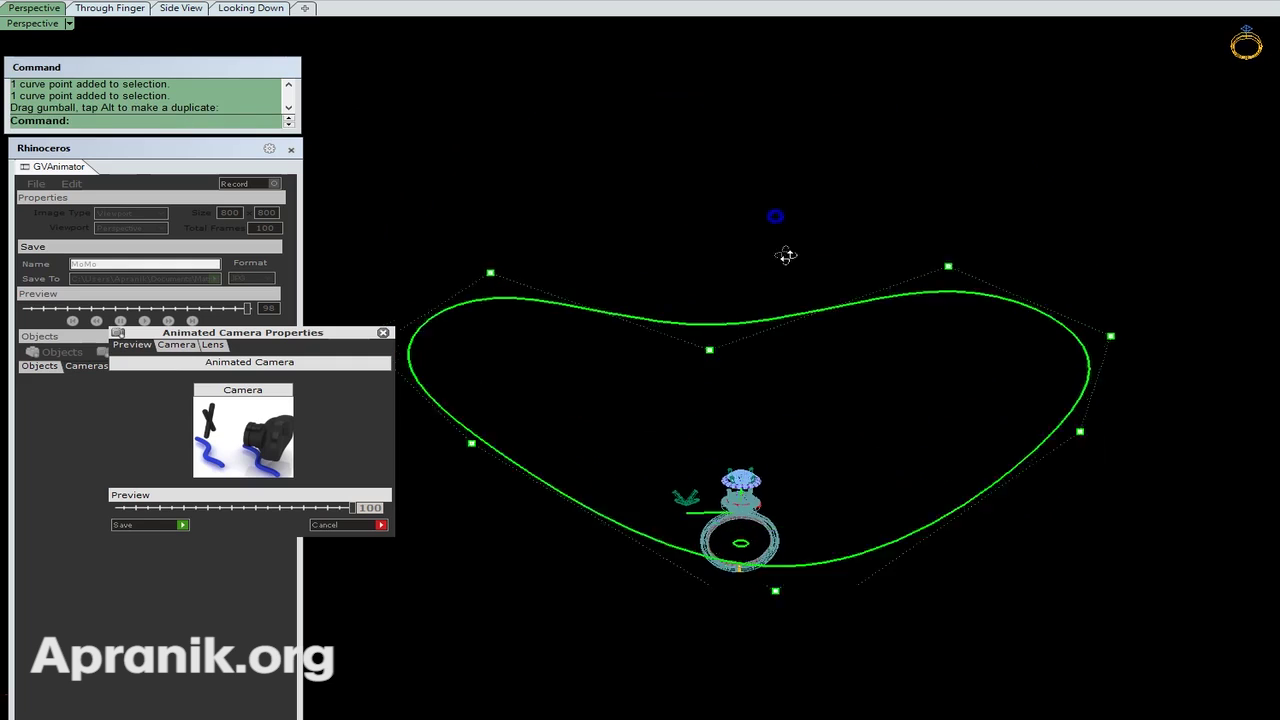
{"action": "right_click_drag", "start_coordinate": [786, 256], "coordinate": [815, 390]}
{"action": "key", "text": "Escape"}
Step: Reassign the bent curve as the animated camera's path and preview the orbit from frame 100 back to 0
{"action": "left_click_drag", "start_coordinate": [946, 209], "coordinate": [913, 336]}
{"action": "left_click", "coordinate": [171, 349]}
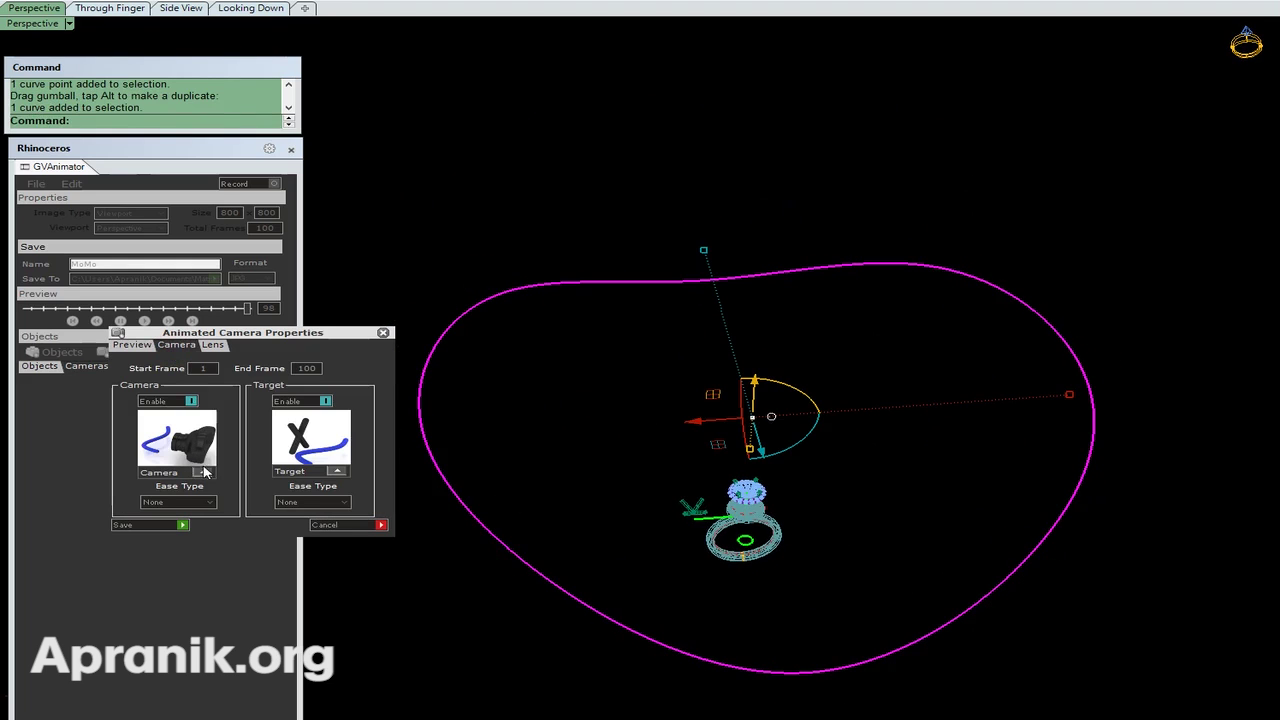
{"action": "left_click", "coordinate": [134, 345]}
{"action": "left_click_drag", "start_coordinate": [350, 510], "coordinate": [96, 492]}
Step: Raise the wavy path curve higher above the ring and select it again
{"action": "scroll", "coordinate": [677, 467], "scroll_direction": "down", "scroll_amount": 12}
{"action": "left_click", "coordinate": [922, 394]}
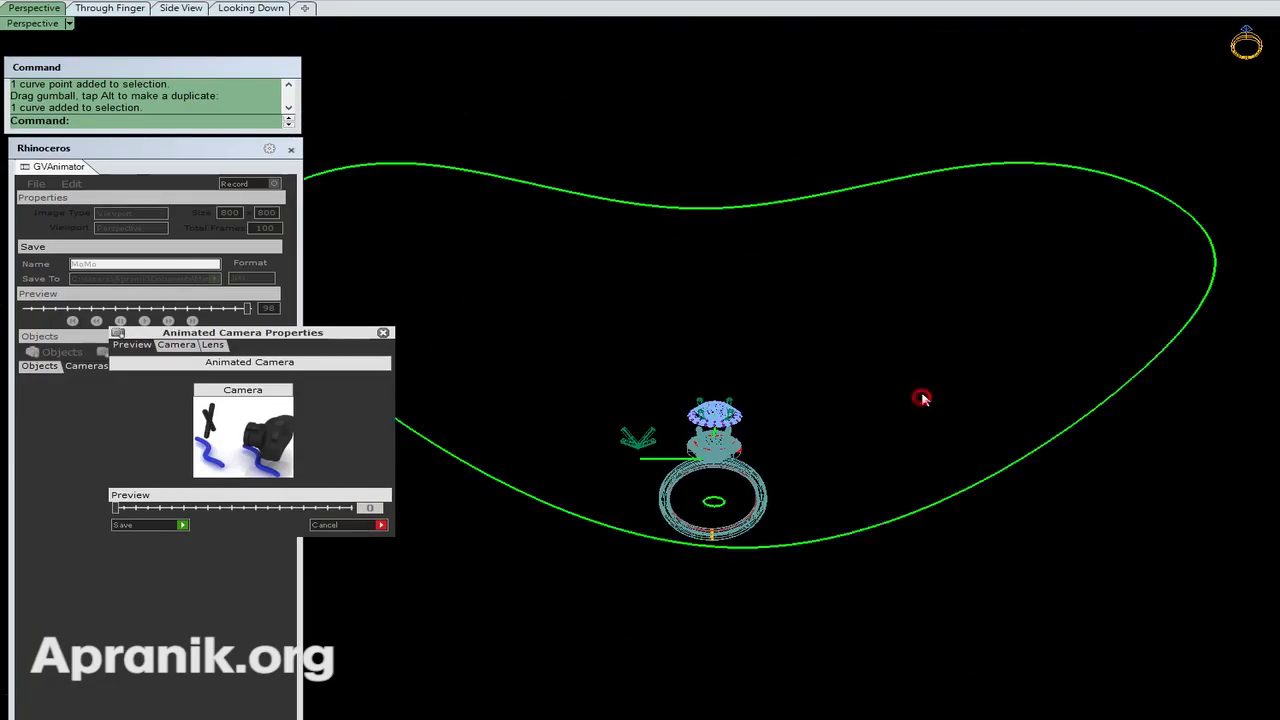
{"action": "scroll", "coordinate": [930, 391], "scroll_direction": "down", "scroll_amount": 7}
{"action": "left_click_drag", "start_coordinate": [1046, 503], "coordinate": [951, 381]}
{"action": "right_click_drag", "start_coordinate": [949, 403], "coordinate": [938, 350]}
{"action": "left_click_drag", "start_coordinate": [832, 286], "coordinate": [833, 220]}
{"action": "left_click", "coordinate": [906, 193]}
{"action": "left_click", "coordinate": [770, 205]}
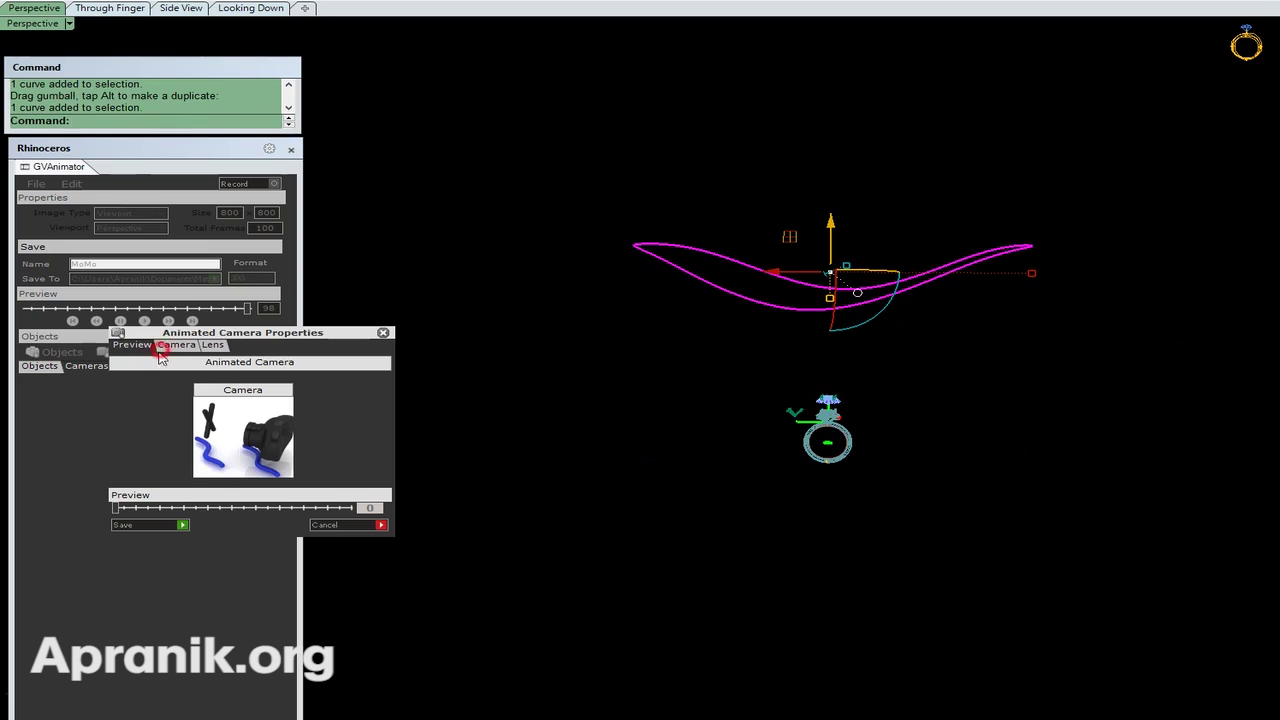
Step: Assign the raised curve as the camera path and preview the orbit from frame 0 to 100
{"action": "left_click", "coordinate": [174, 345]}
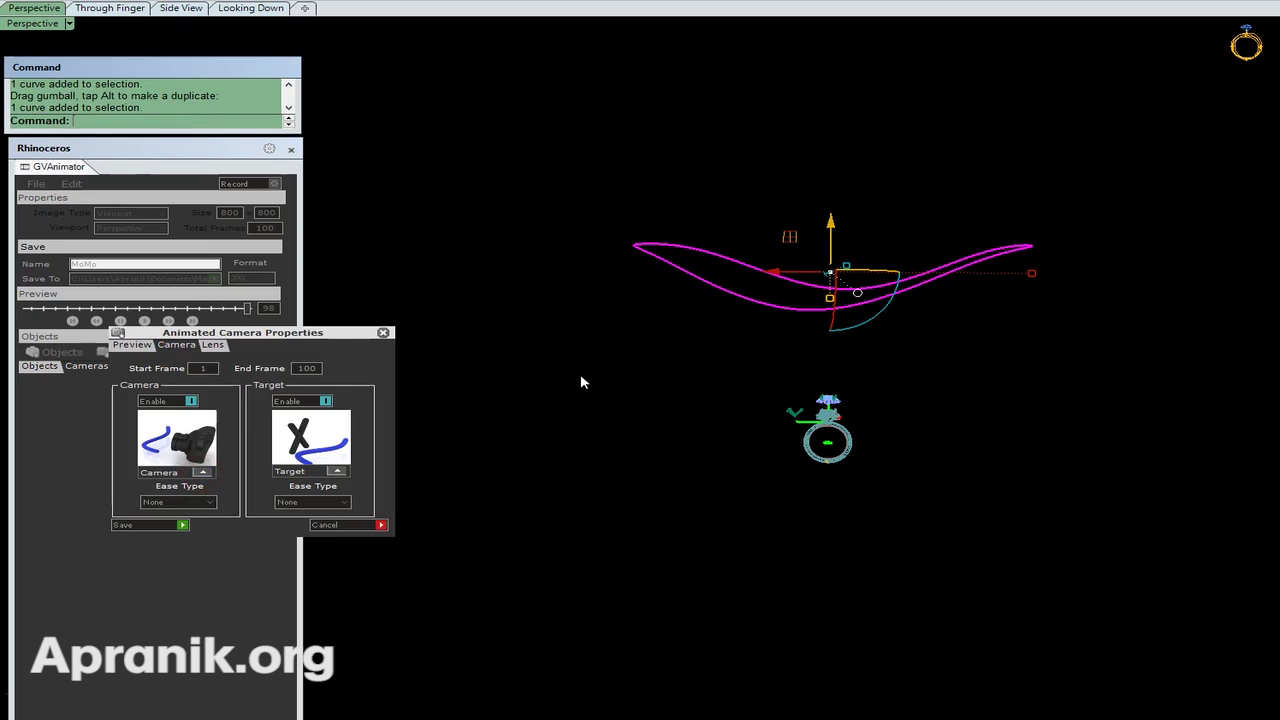
{"action": "left_click", "coordinate": [133, 345]}
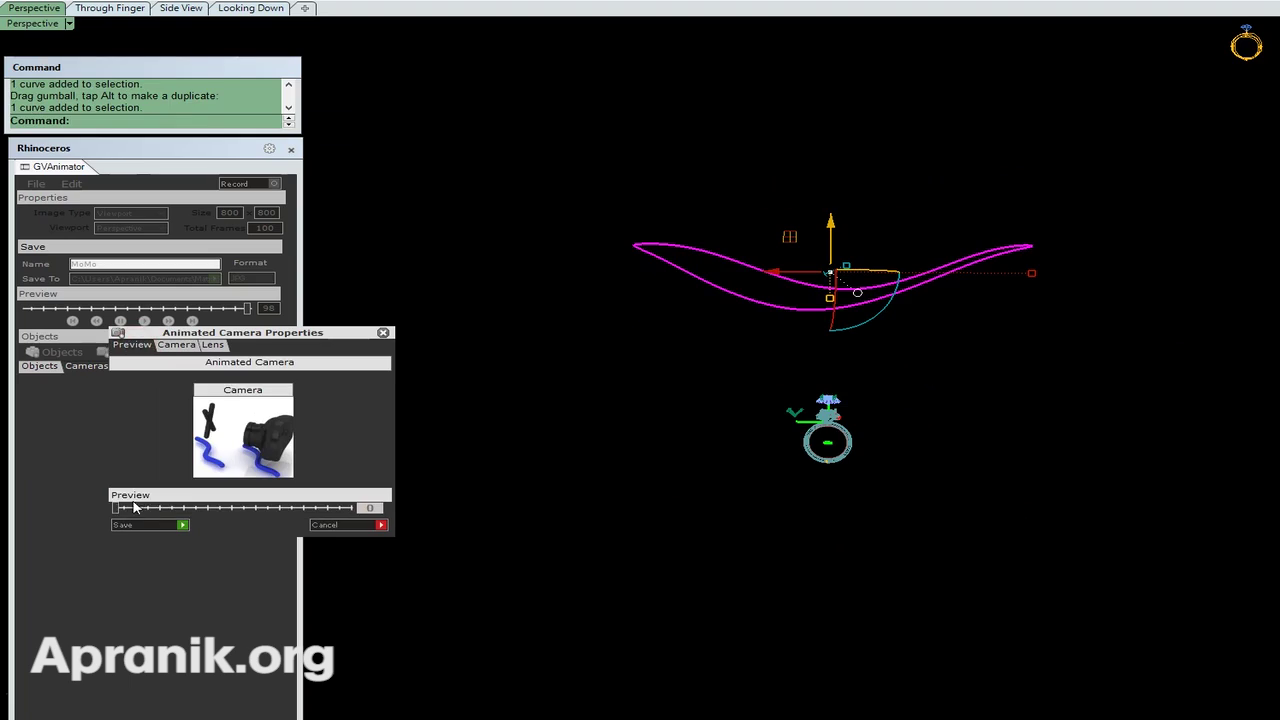
{"action": "left_click_drag", "start_coordinate": [114, 508], "coordinate": [378, 462]}
Step: Lower the wavy path curve to just above the ring's stone head and reselect it
{"action": "left_click", "coordinate": [970, 260]}
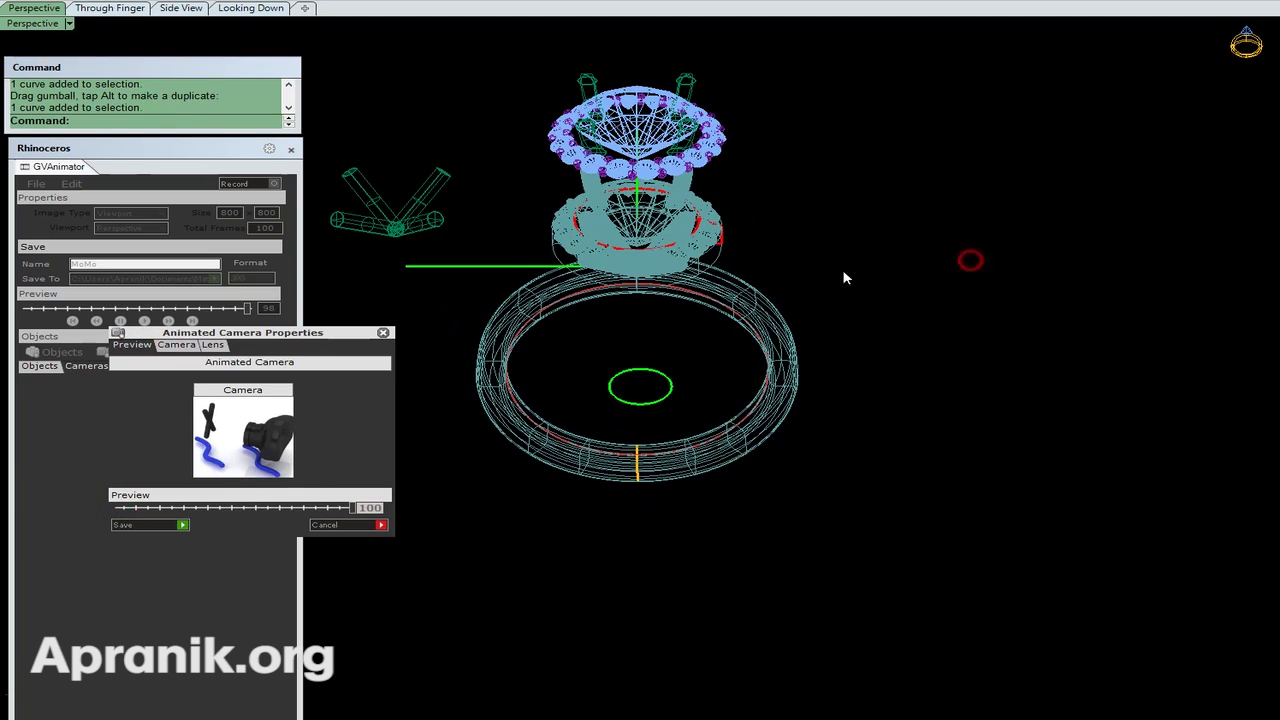
{"action": "scroll", "coordinate": [843, 274], "scroll_direction": "down", "scroll_amount": 4}
{"action": "left_click_drag", "start_coordinate": [1011, 188], "coordinate": [988, 268]}
{"action": "scroll", "coordinate": [950, 360], "scroll_direction": "down", "scroll_amount": 5}
{"action": "right_click_drag", "start_coordinate": [931, 394], "coordinate": [922, 272]}
{"action": "scroll", "coordinate": [868, 322], "scroll_direction": "down", "scroll_amount": 3}
{"action": "right_click_drag", "start_coordinate": [866, 326], "coordinate": [879, 397], "text": "shift"}
{"action": "left_click_drag", "start_coordinate": [837, 166], "coordinate": [836, 318]}
{"action": "left_click_drag", "start_coordinate": [998, 244], "coordinate": [976, 358]}
Step: Assign the lowered curve as the camera path and preview the orbit from frame 100 back to 0
{"action": "left_click", "coordinate": [175, 346]}
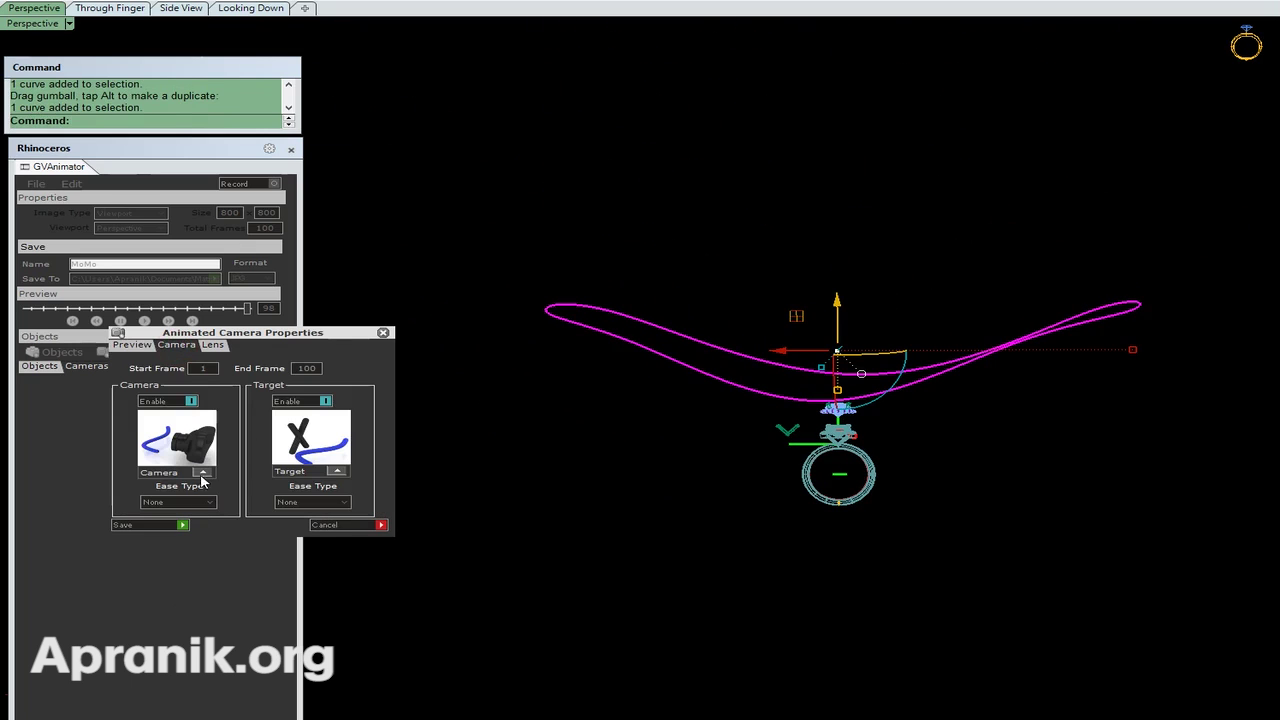
{"action": "left_click", "coordinate": [202, 473]}
{"action": "left_click", "coordinate": [133, 345]}
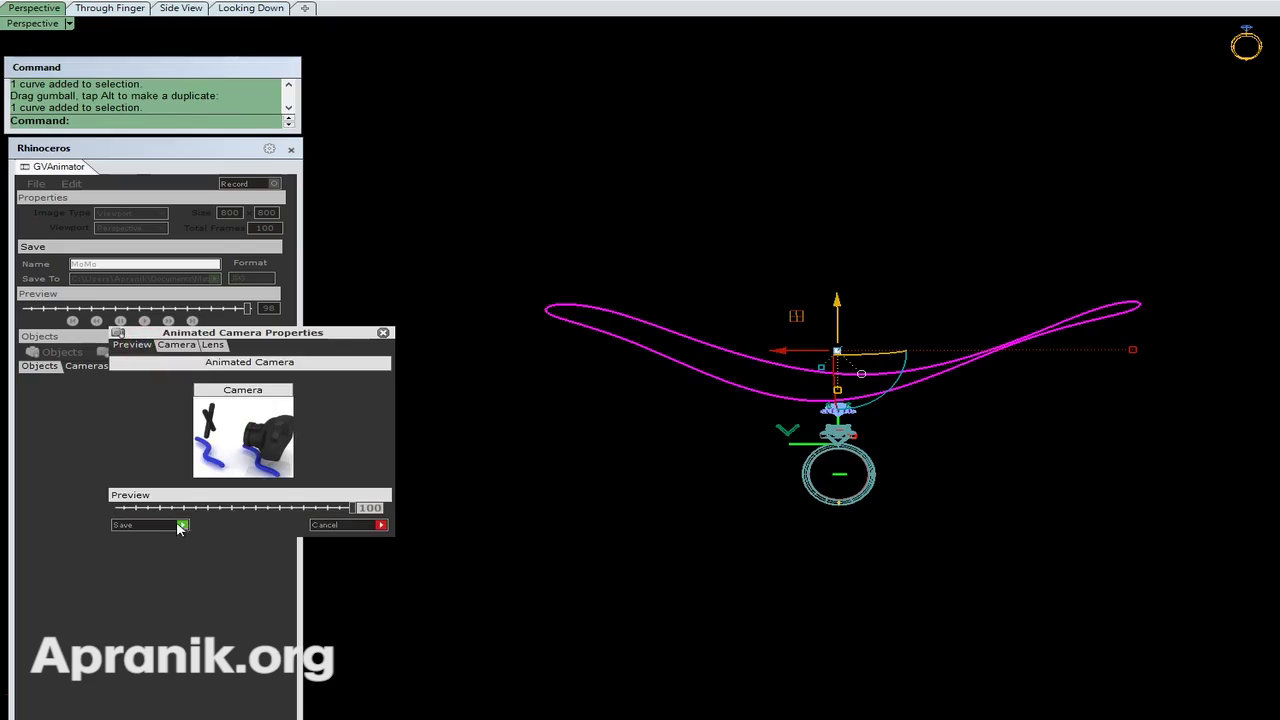
{"action": "left_click_drag", "start_coordinate": [350, 512], "coordinate": [78, 488]}
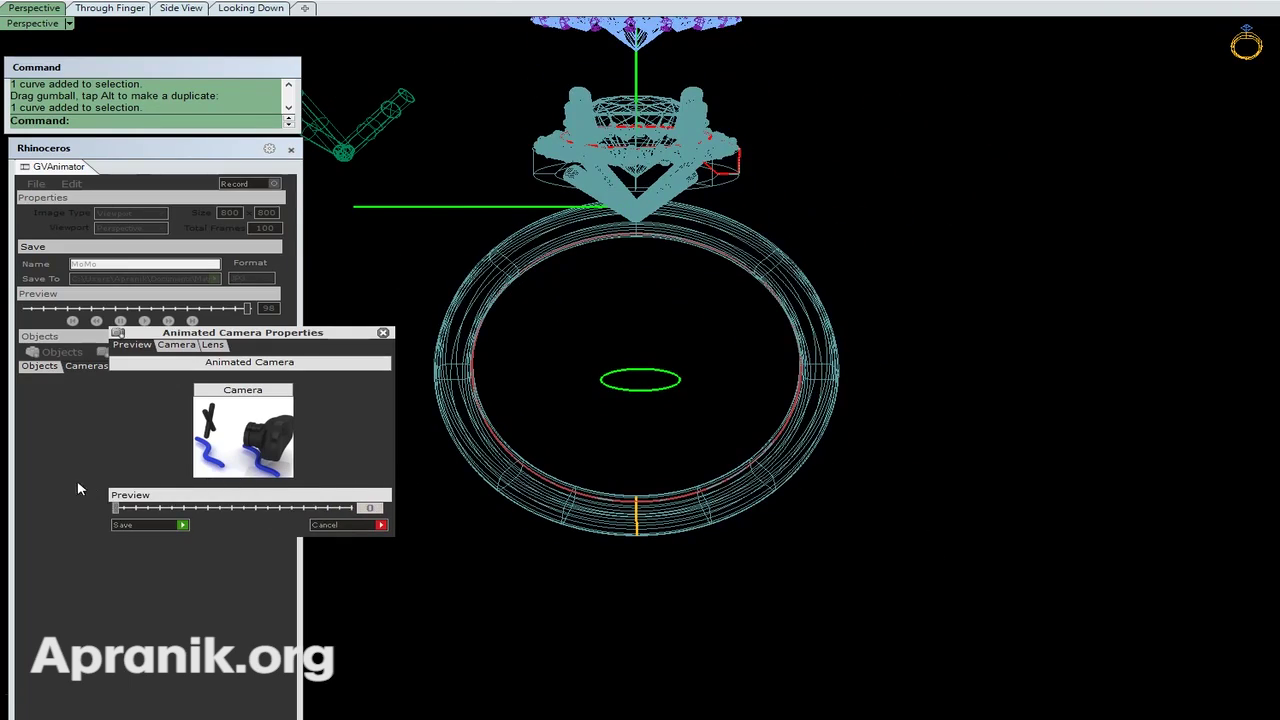
Step: Enable a lens set over frames 1 to 100 with start size 70 and end size 200, and preview it
{"action": "left_click", "coordinate": [176, 344]}
{"action": "left_click", "coordinate": [212, 344]}
{"action": "left_click", "coordinate": [177, 379]}
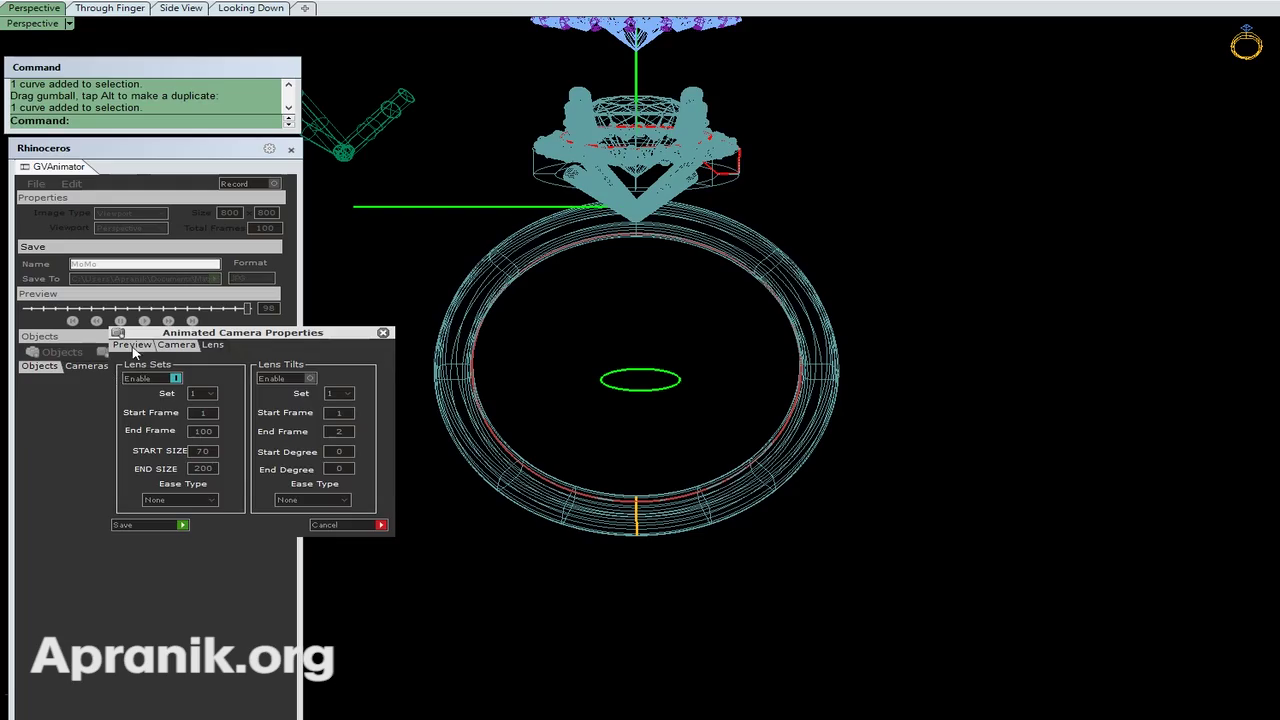
{"action": "left_click", "coordinate": [131, 345]}
{"action": "mouse_move", "coordinate": [118, 512]}
{"action": "left_mouse_down"}
{"action": "mouse_move", "coordinate": [355, 505]}
{"action": "mouse_move", "coordinate": [97, 510]}
{"action": "left_mouse_up"}
Step: Set the lens start size to 50 and end size to 100, and preview the camera move
{"action": "left_click", "coordinate": [212, 345]}
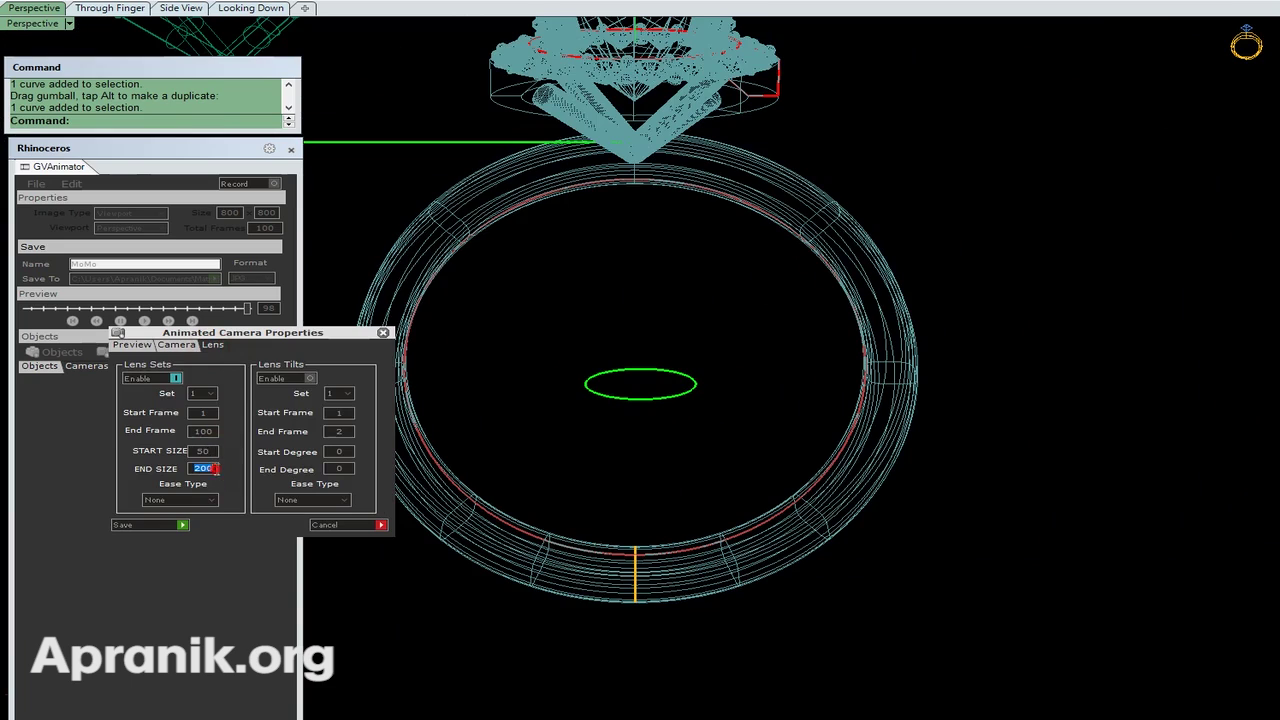
{"action": "type", "text": "100"}
{"action": "left_click", "coordinate": [131, 345]}
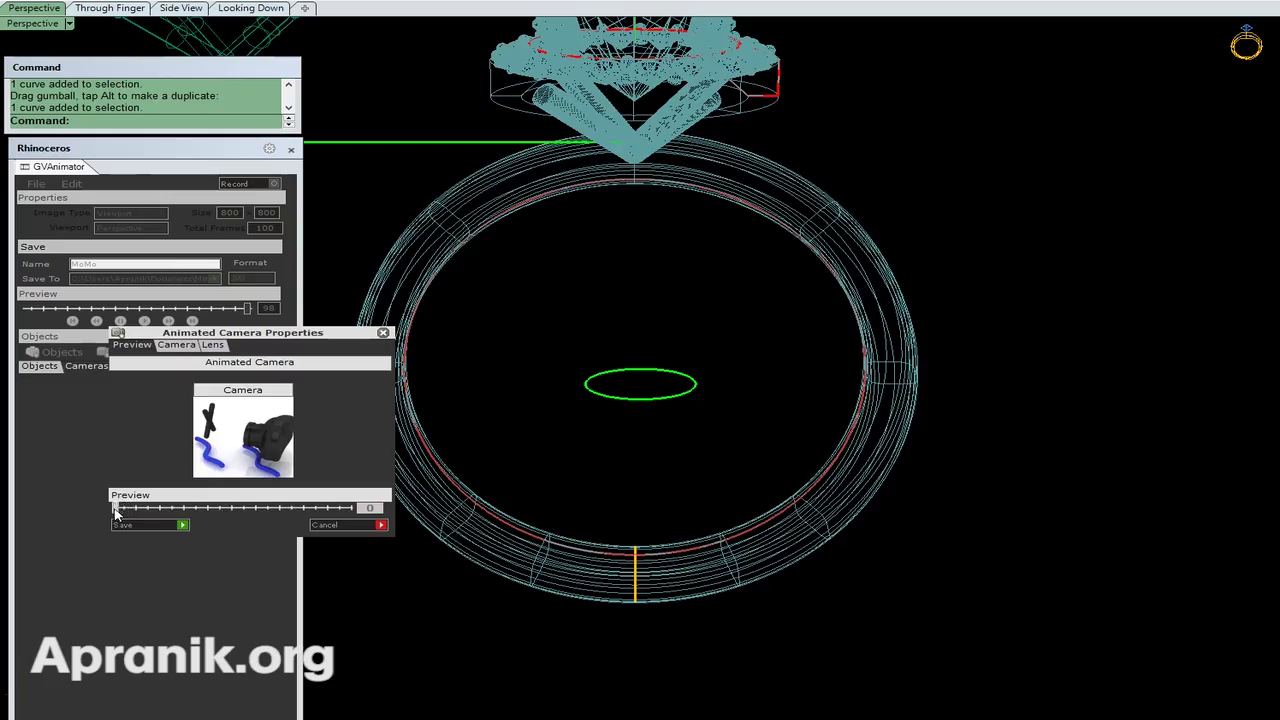
{"action": "mouse_move", "coordinate": [116, 509]}
{"action": "left_mouse_down"}
{"action": "mouse_move", "coordinate": [390, 490]}
{"action": "mouse_move", "coordinate": [98, 500]}
{"action": "left_mouse_up"}
Step: Set the lens start size to 20 and end size to 70, and preview the camera up to frame 14
{"action": "left_click", "coordinate": [177, 347]}
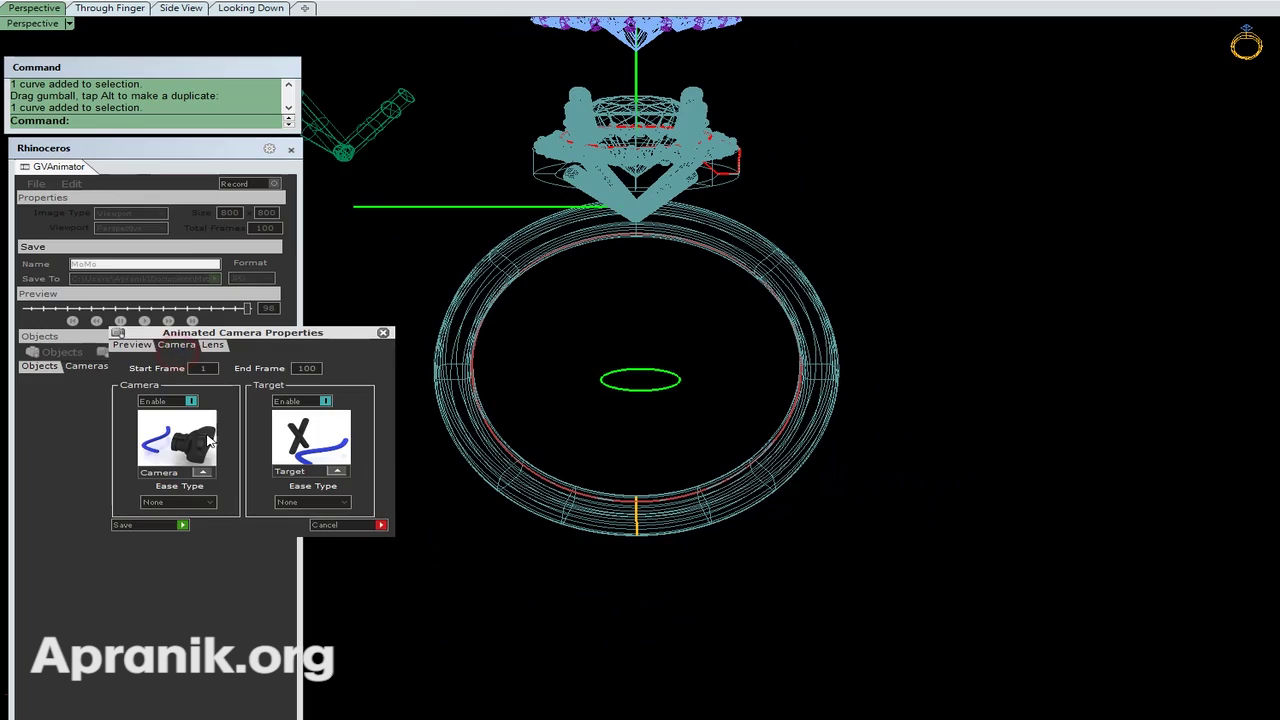
{"action": "left_click", "coordinate": [213, 345]}
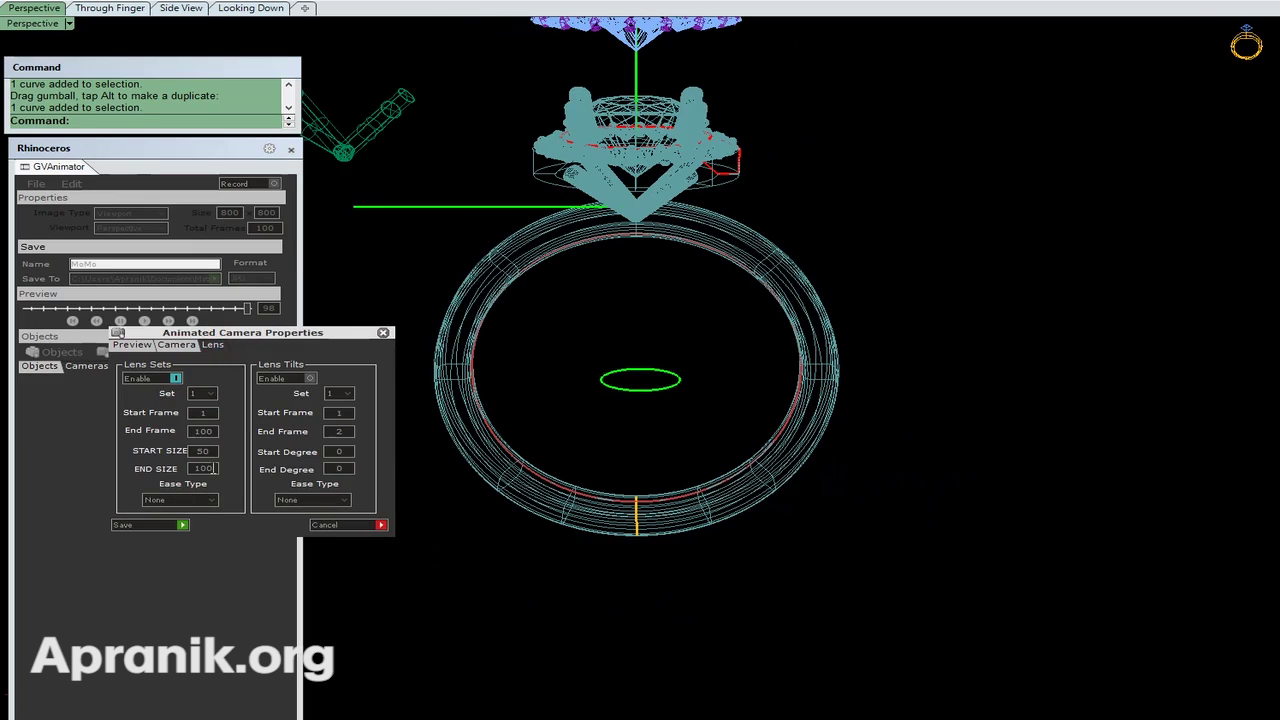
{"action": "double_click", "coordinate": [210, 468]}
{"action": "type", "text": "20"}
{"action": "left_click", "coordinate": [133, 345]}
{"action": "left_click_drag", "start_coordinate": [118, 511], "coordinate": [148, 508]}
Step: Change the lens start size again and preview the camera move from frame 14 to 100
{"action": "left_click", "coordinate": [213, 344]}
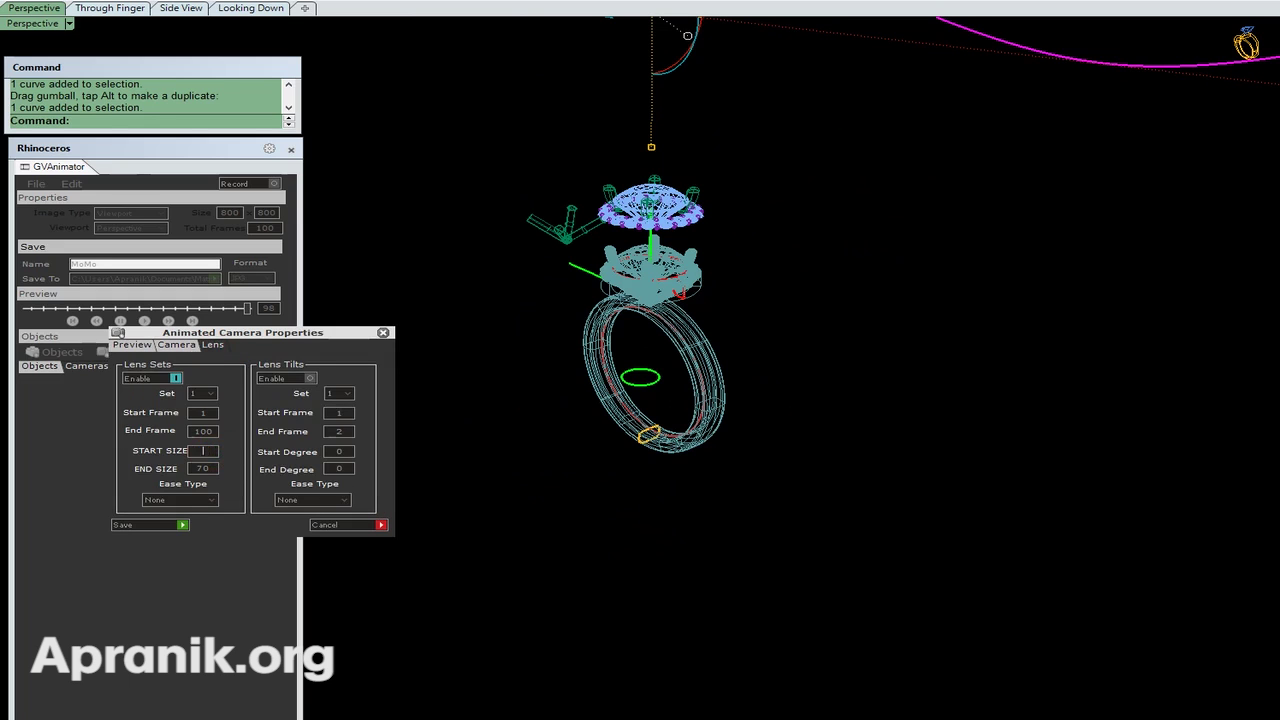
{"action": "left_click", "coordinate": [131, 344]}
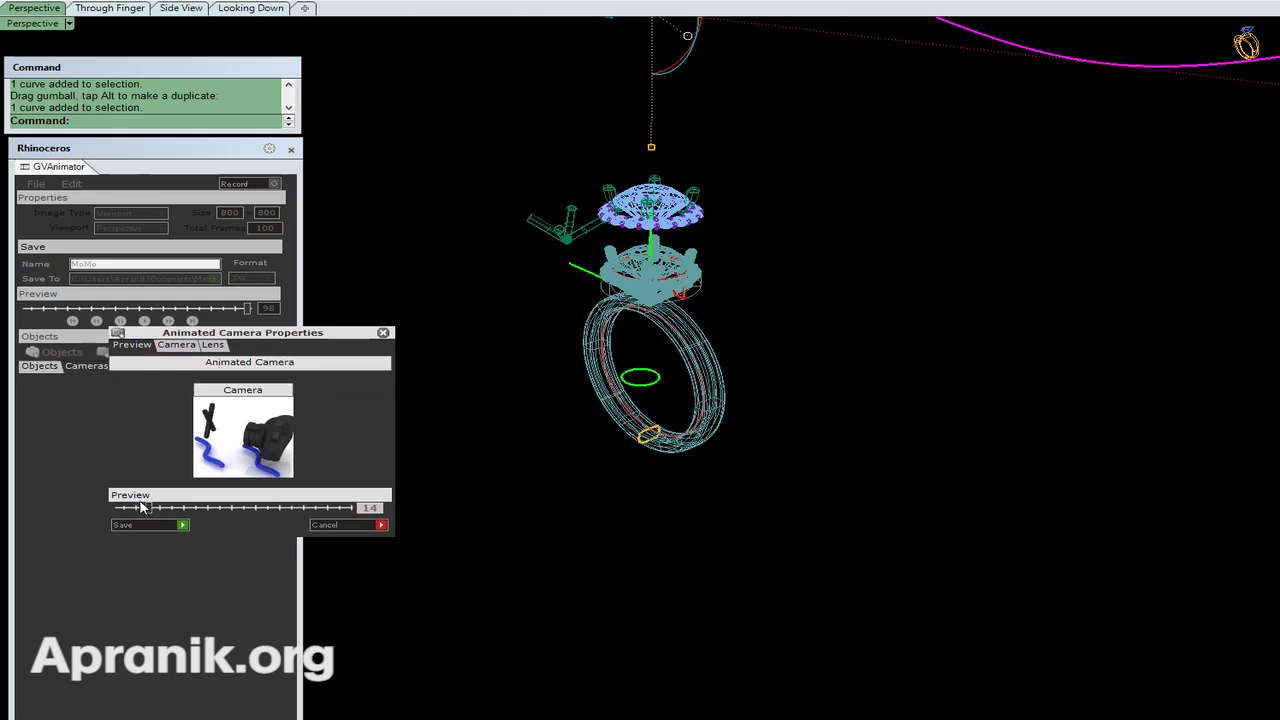
{"action": "left_click_drag", "start_coordinate": [148, 508], "coordinate": [378, 481]}
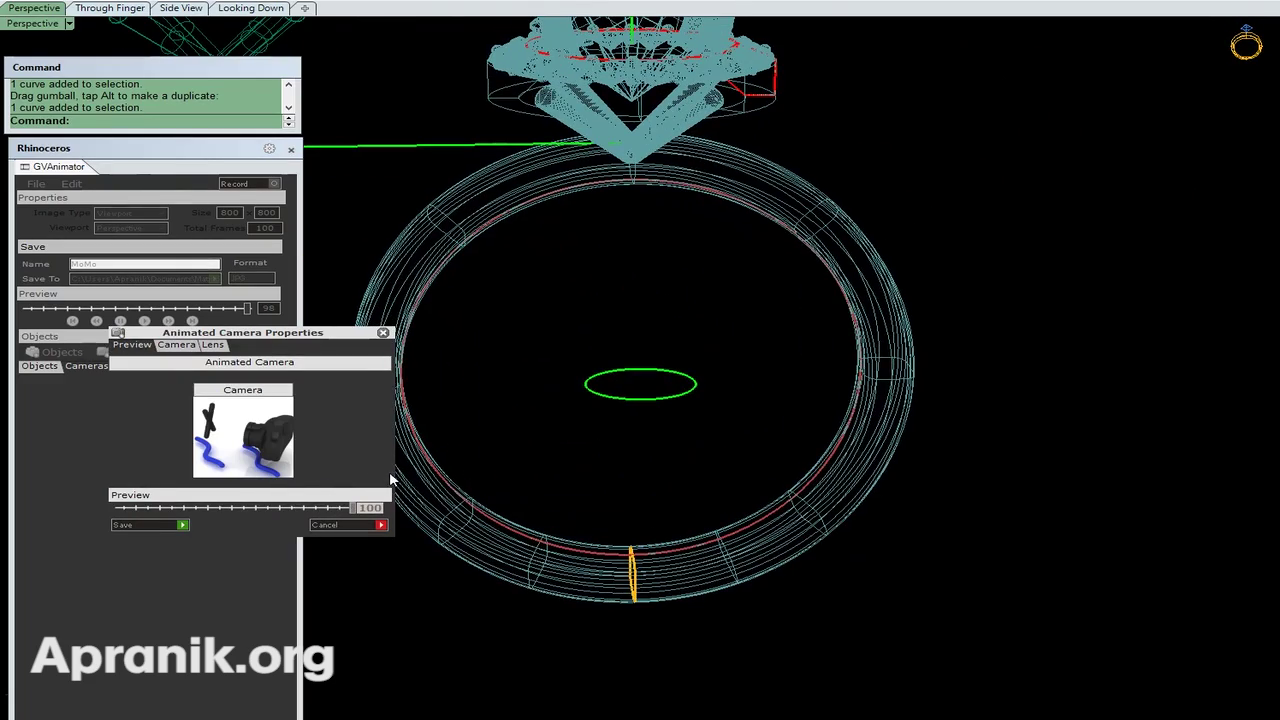
Step: Raise the small circle to the top of the ring opening and preview the camera at frame 84 with it as target path
{"action": "left_click", "coordinate": [814, 376]}
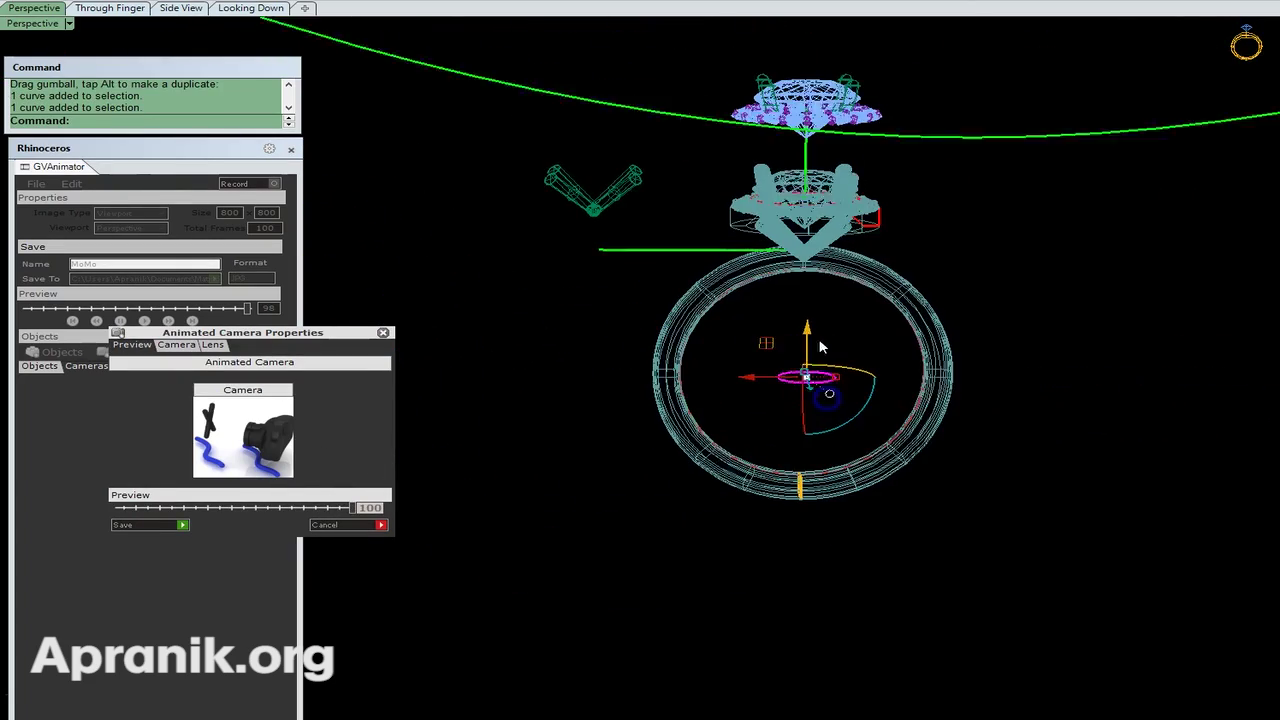
{"action": "left_click_drag", "start_coordinate": [808, 268], "coordinate": [807, 258]}
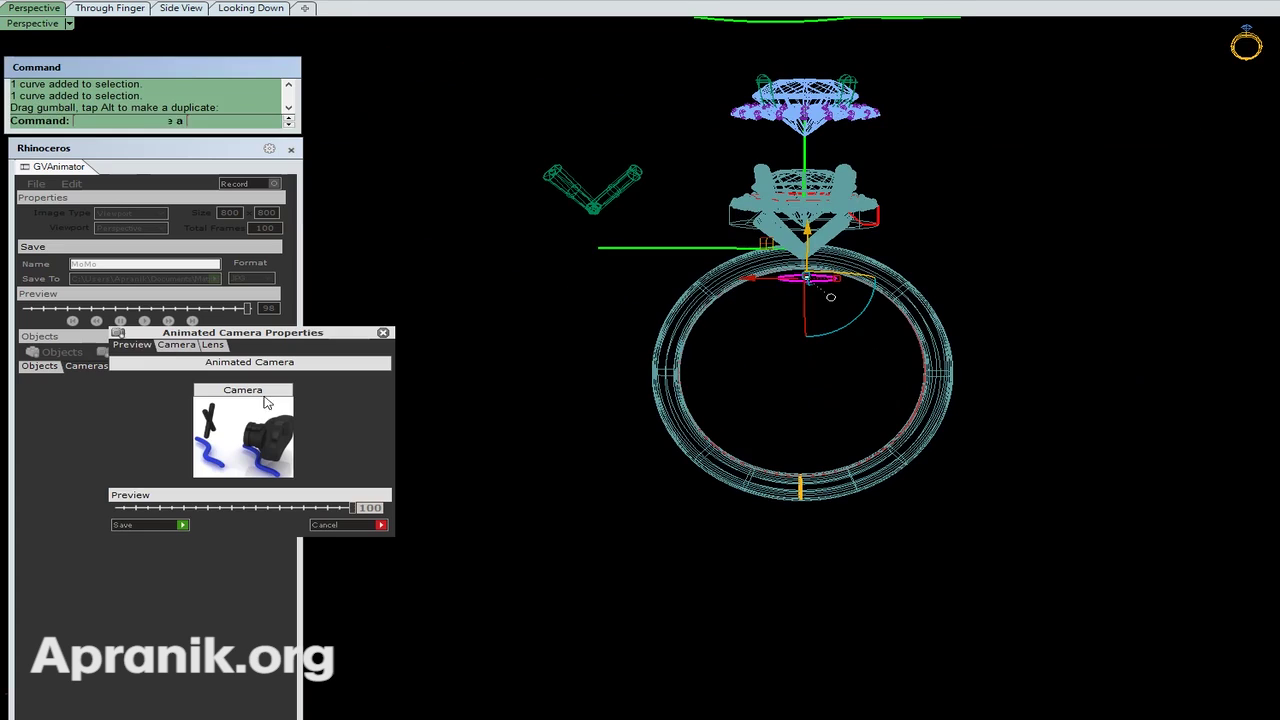
{"action": "left_click", "coordinate": [166, 345]}
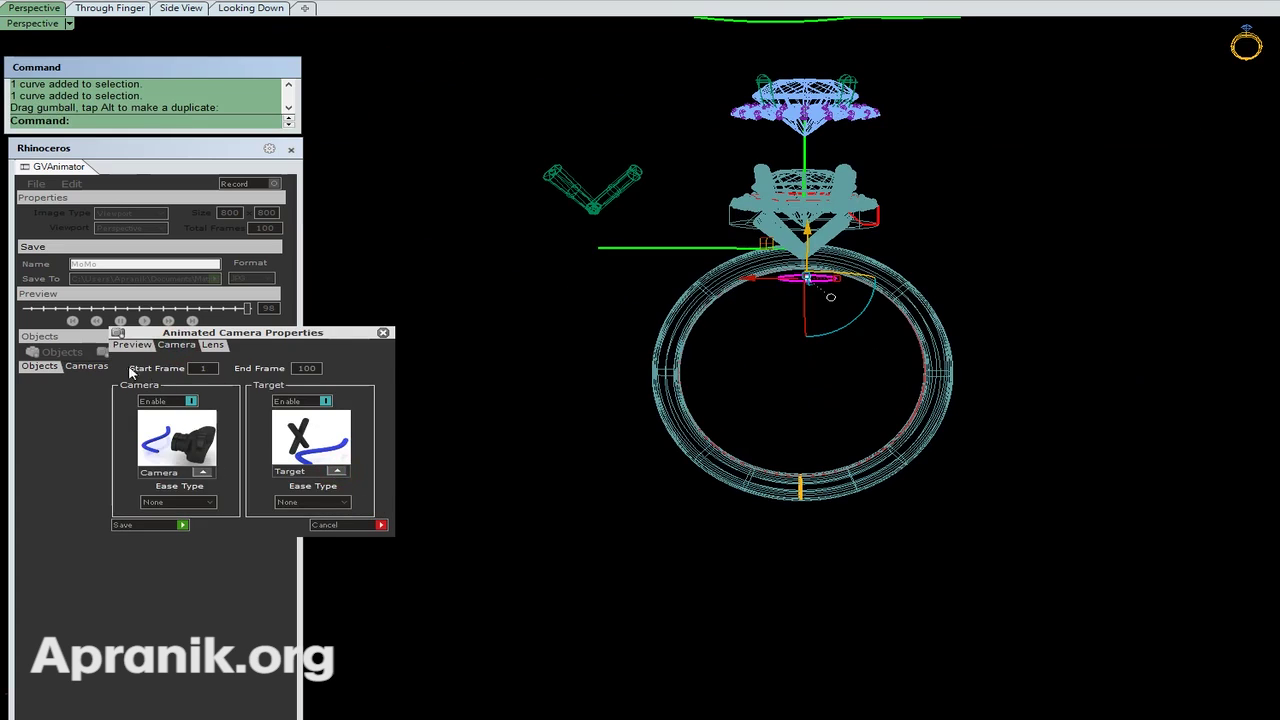
{"action": "left_click", "coordinate": [132, 344]}
{"action": "left_click_drag", "start_coordinate": [353, 510], "coordinate": [331, 465]}
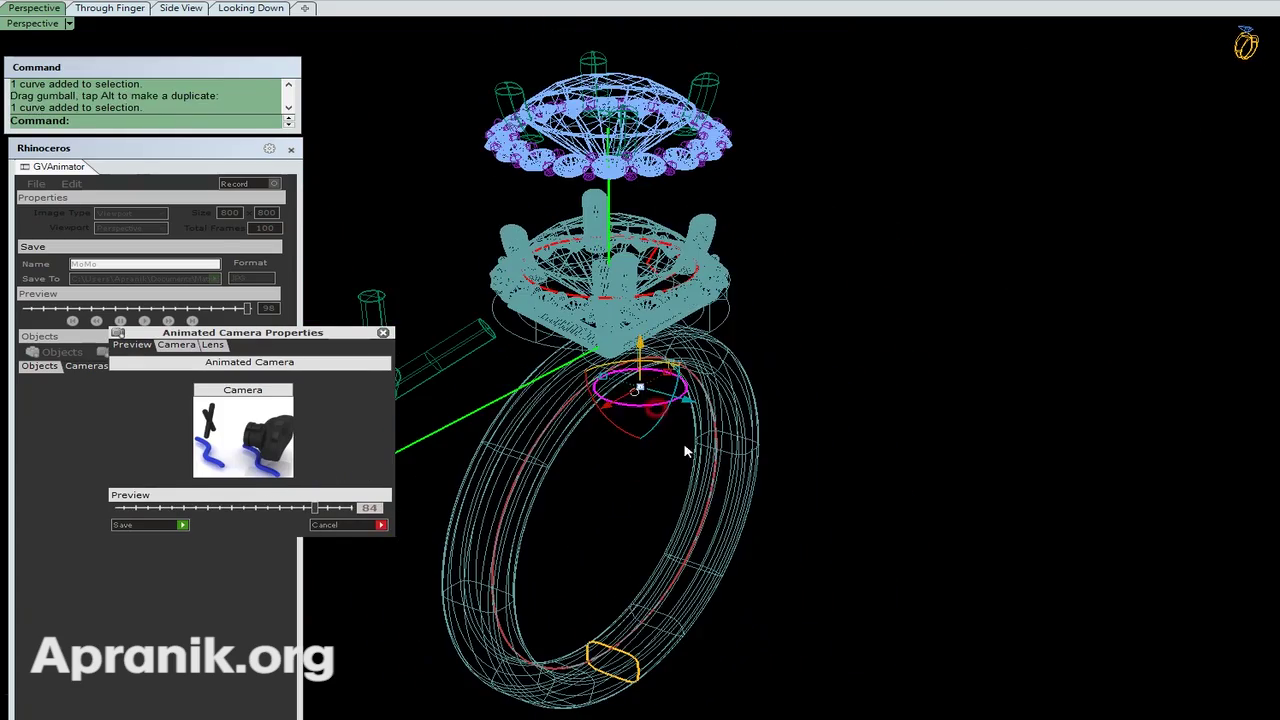
Step: Lower the small circle into the upper part of the ring opening and preview the camera at frame 40 with it as target path
{"action": "right_click_drag", "start_coordinate": [685, 452], "coordinate": [662, 398]}
{"action": "left_click_drag", "start_coordinate": [635, 340], "coordinate": [634, 403]}
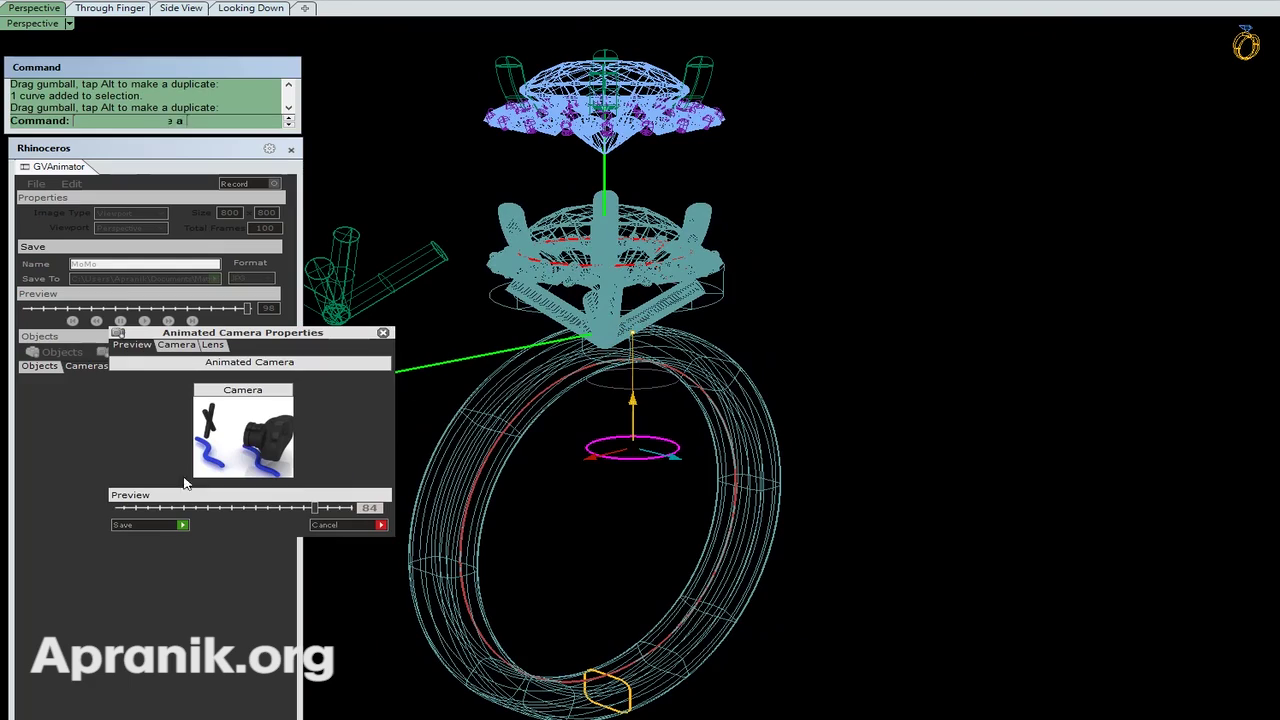
{"action": "left_click", "coordinate": [187, 346]}
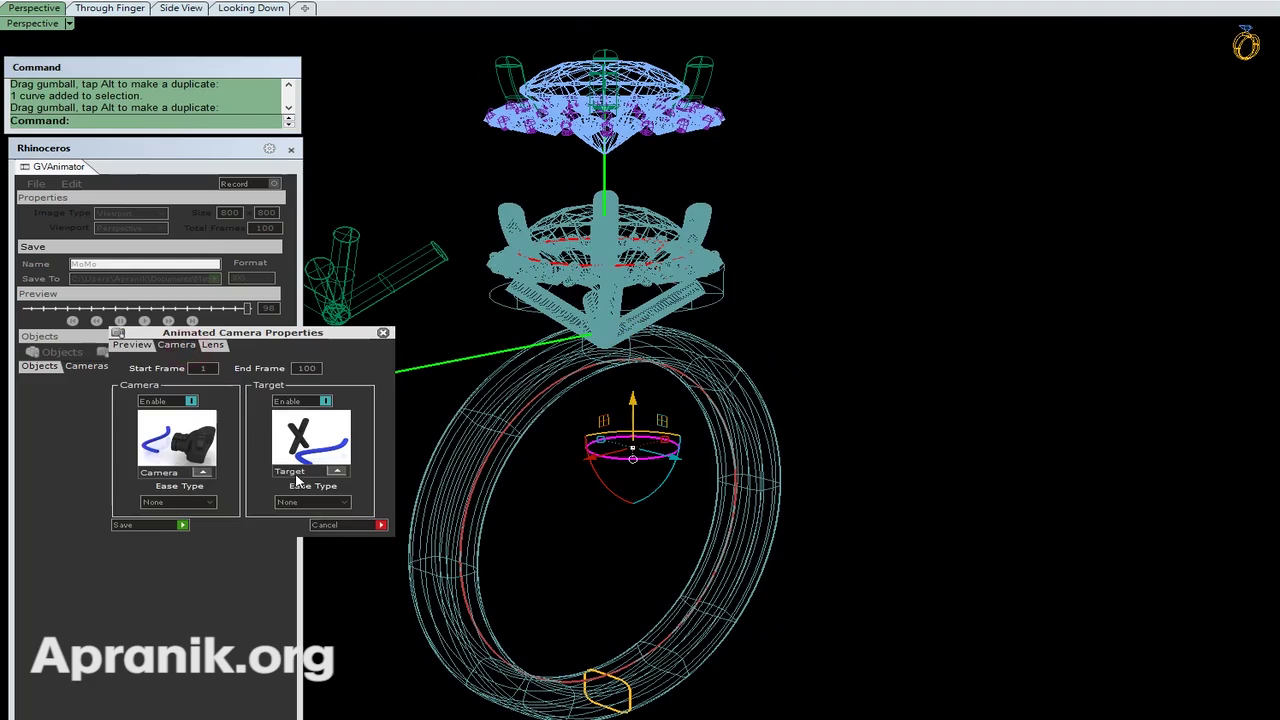
{"action": "left_click", "coordinate": [133, 344]}
{"action": "left_click_drag", "start_coordinate": [267, 517], "coordinate": [209, 515]}
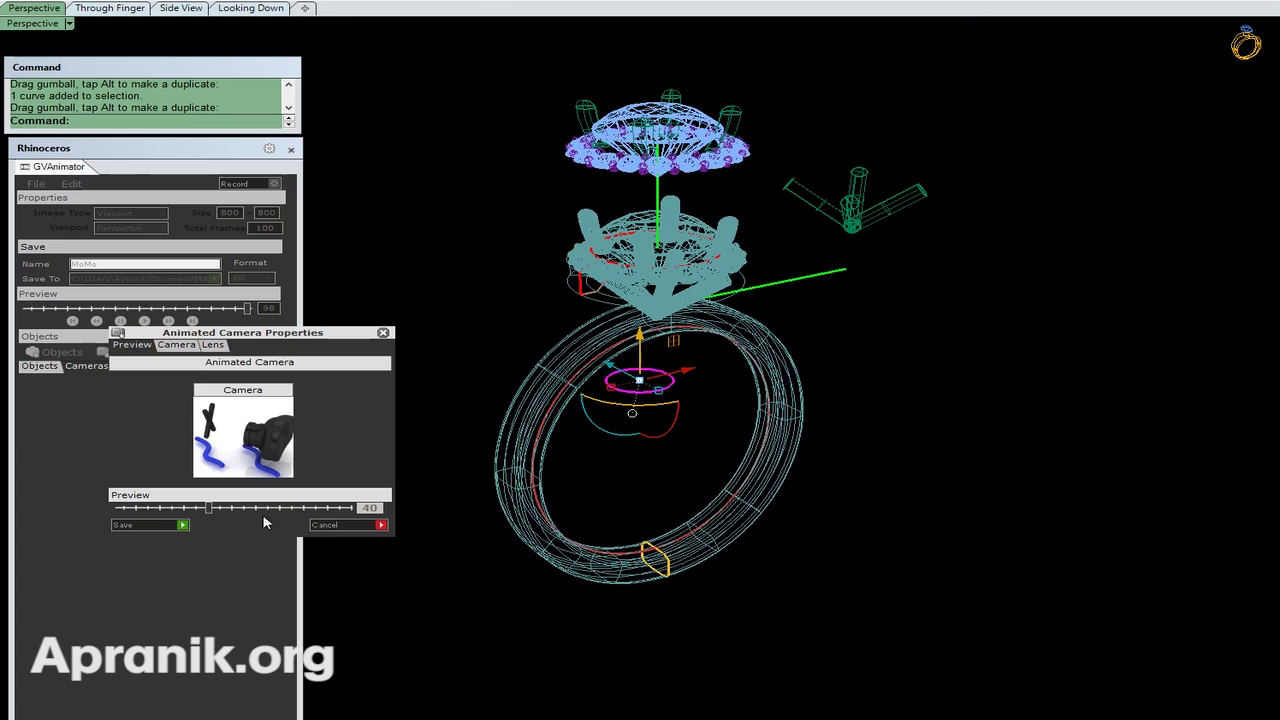
Step: Save the animated camera's properties and preview the whole animation from frame 1 to 100
{"action": "left_click", "coordinate": [183, 525]}
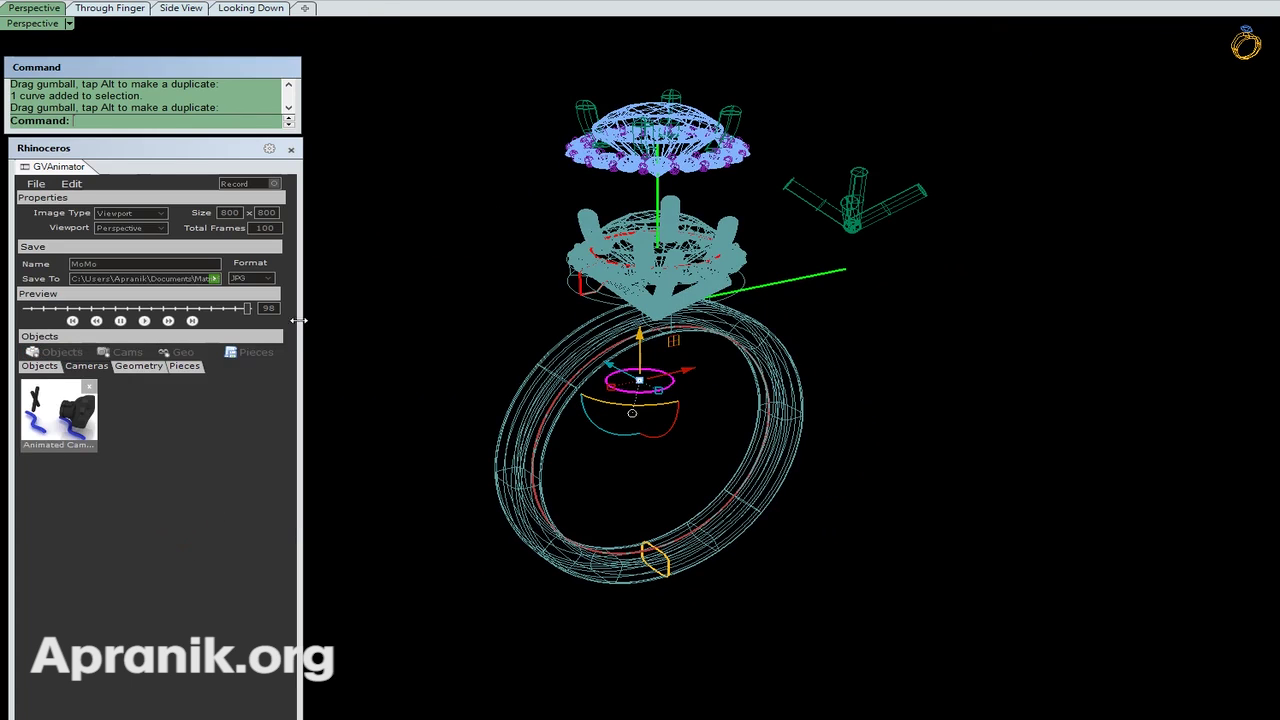
{"action": "left_click_drag", "start_coordinate": [248, 312], "coordinate": [20, 316]}
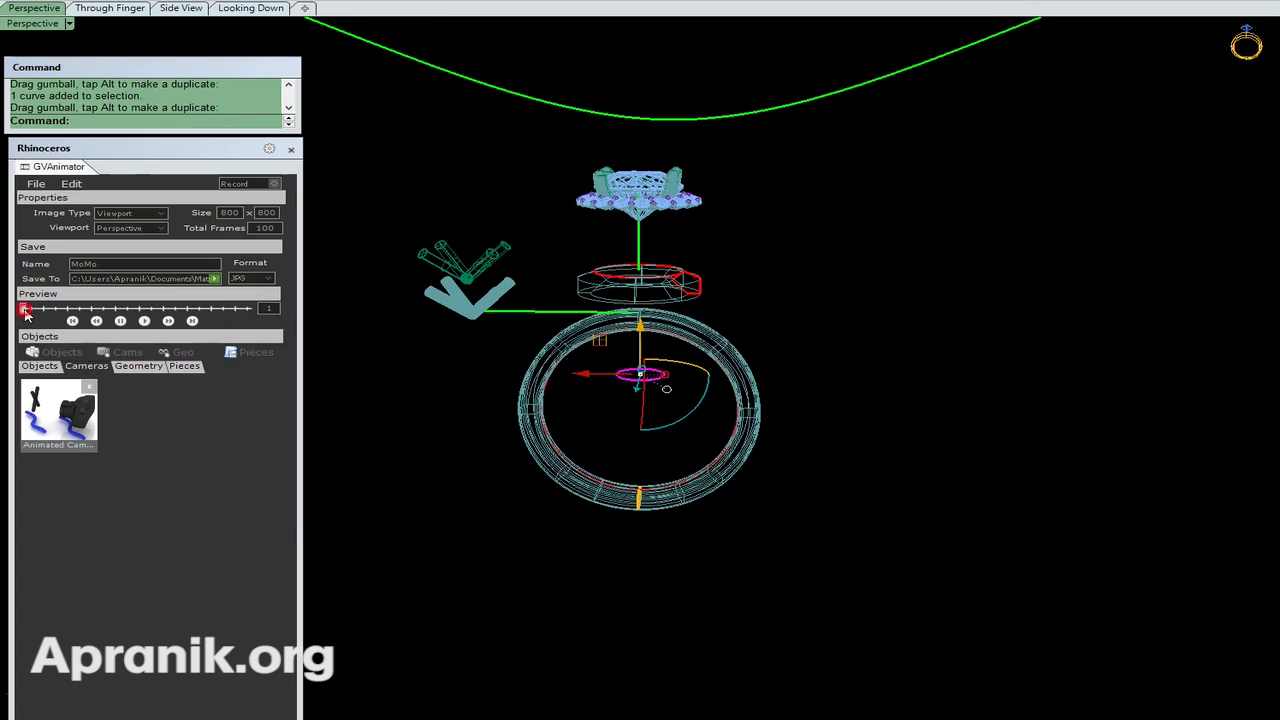
{"action": "left_click_drag", "start_coordinate": [24, 310], "coordinate": [296, 265]}
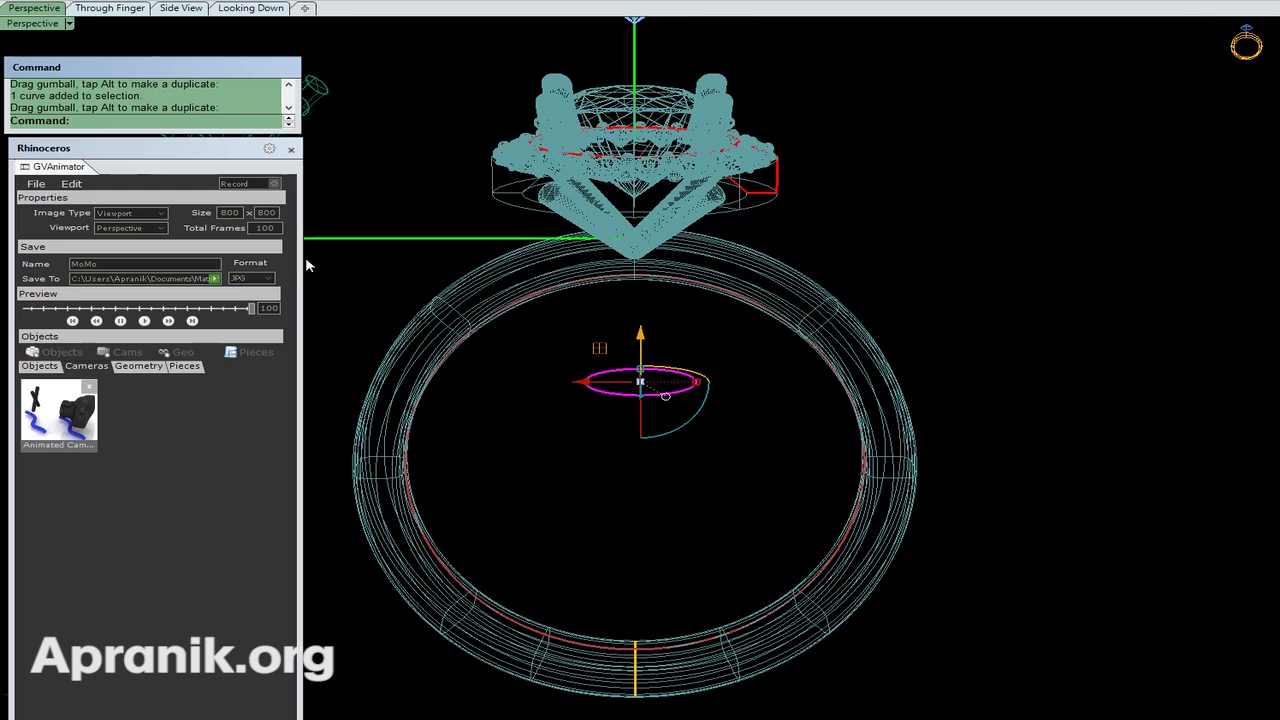
{"action": "left_click", "coordinate": [804, 472]}
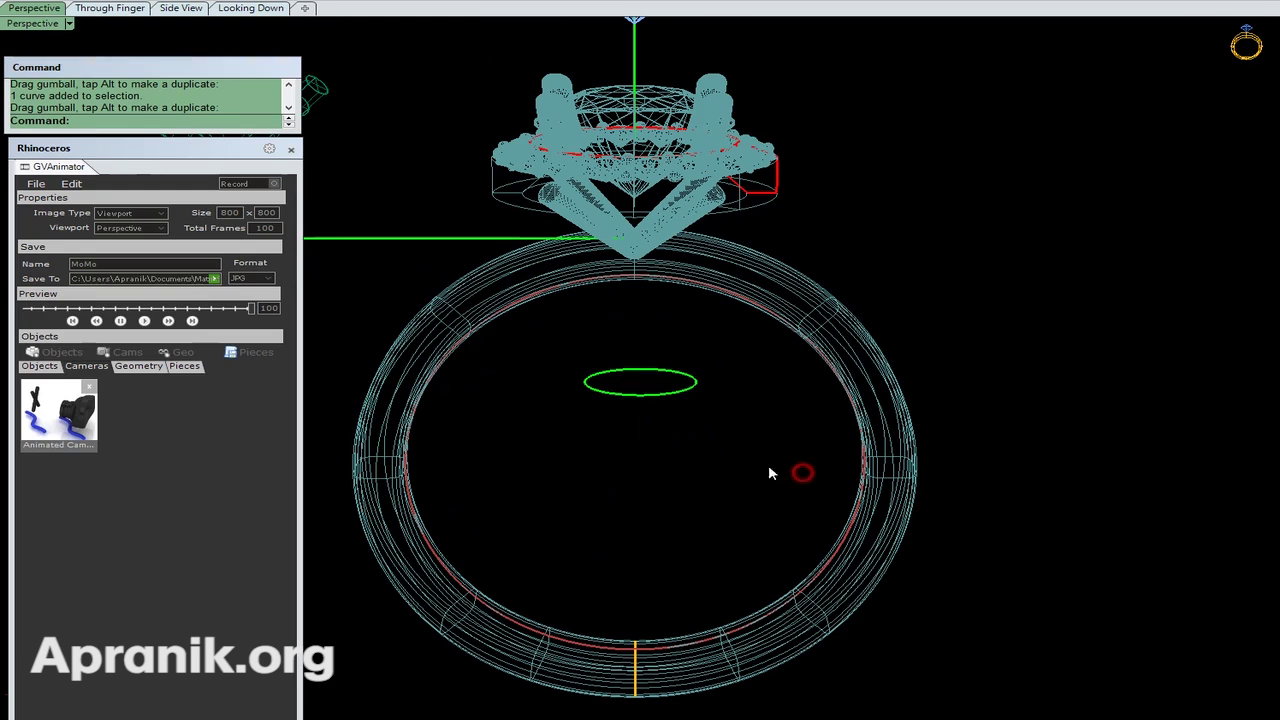
Step: Hide the shaded stone head and the separate V-shaped prongs, and play the animation preview
{"action": "right_click_drag", "start_coordinate": [730, 466], "coordinate": [784, 455]}
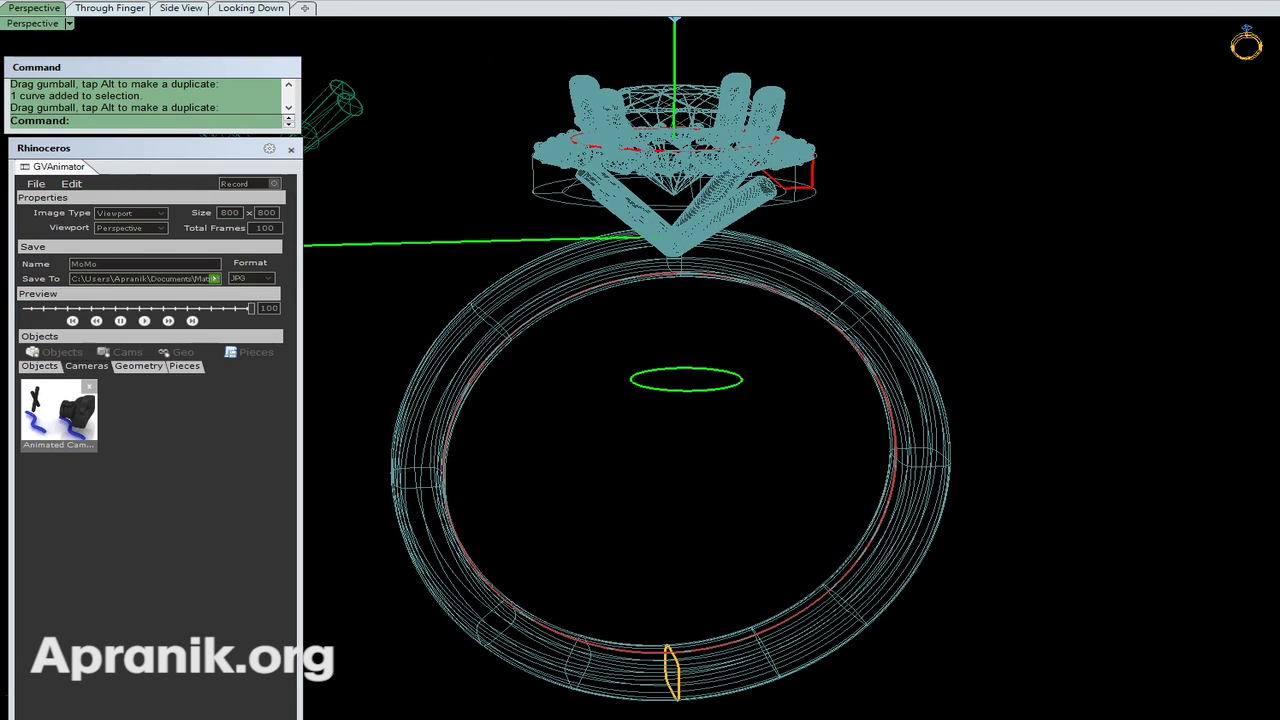
{"action": "left_click", "coordinate": [577, 386]}
{"action": "right_click_drag", "start_coordinate": [614, 432], "coordinate": [724, 455]}
{"action": "scroll", "coordinate": [669, 443], "scroll_direction": "down", "scroll_amount": 4}
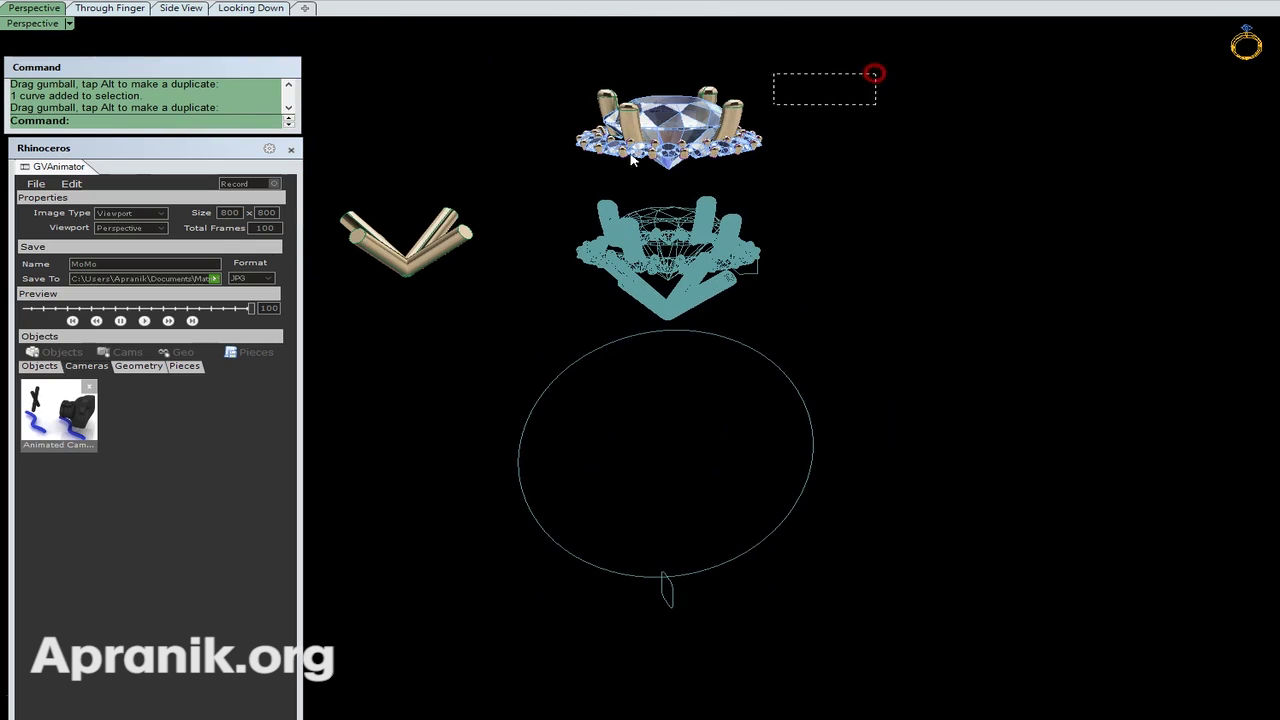
{"action": "left_click_drag", "start_coordinate": [632, 160], "coordinate": [628, 162]}
{"action": "left_click_drag", "start_coordinate": [388, 281], "coordinate": [341, 316], "text": "shift"}
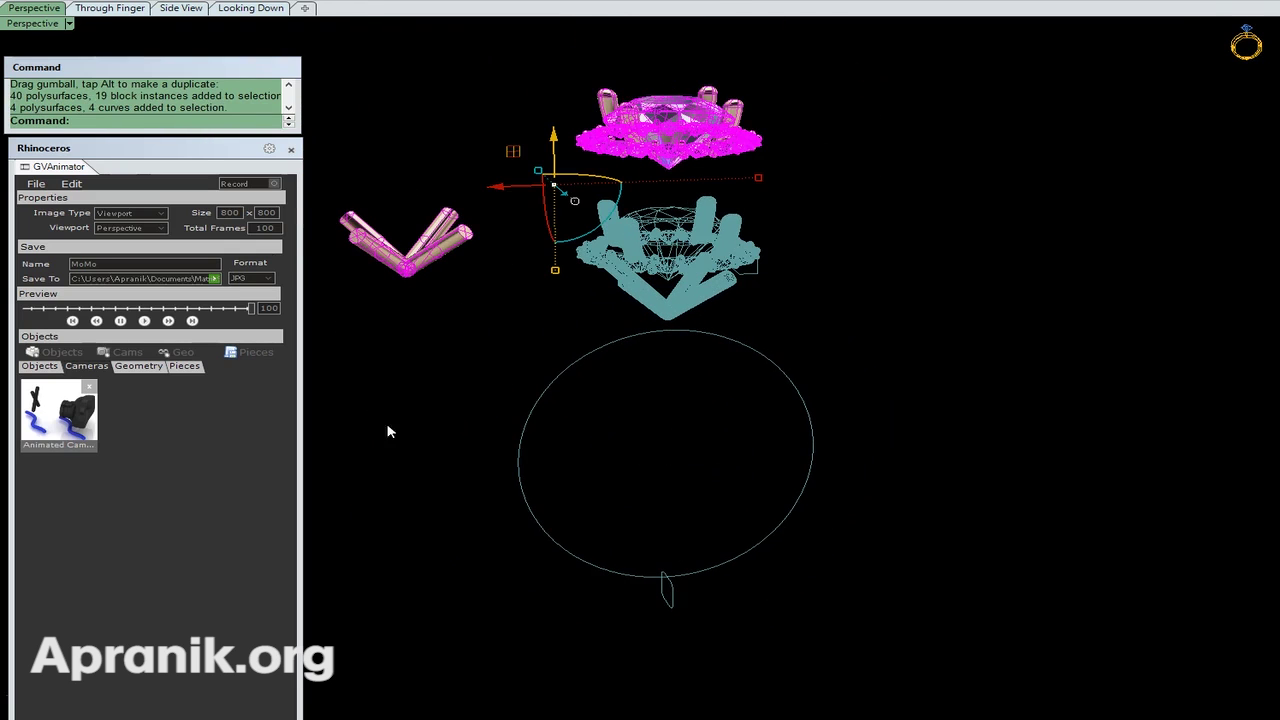
{"action": "type", "text": "Hide"}
{"action": "key", "text": "Return"}
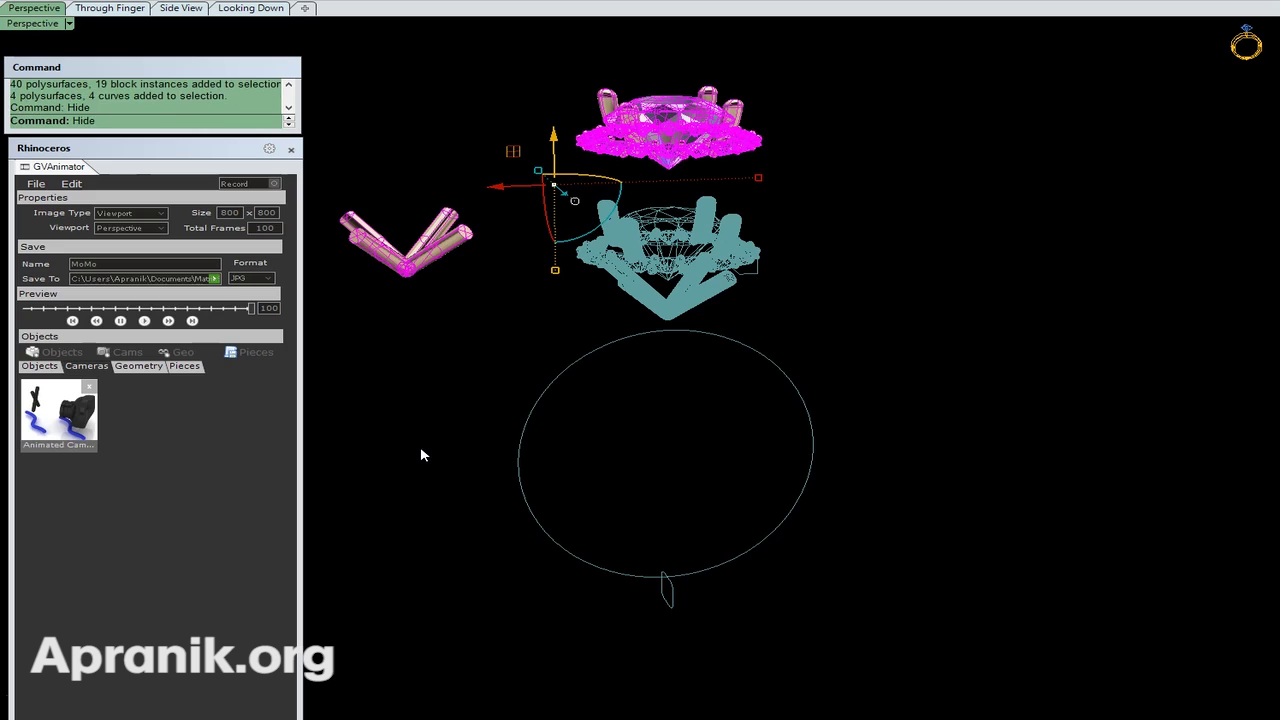
{"action": "right_click_drag", "start_coordinate": [687, 402], "coordinate": [626, 452]}
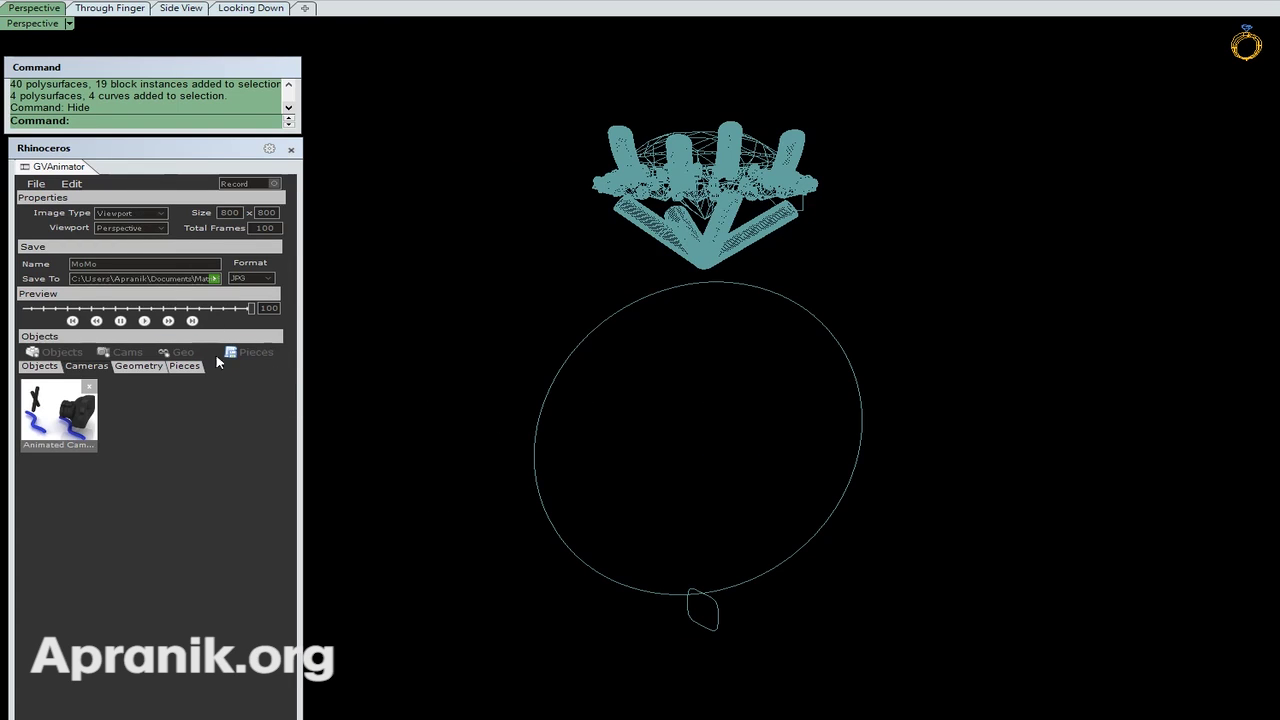
{"action": "left_click", "coordinate": [148, 321]}
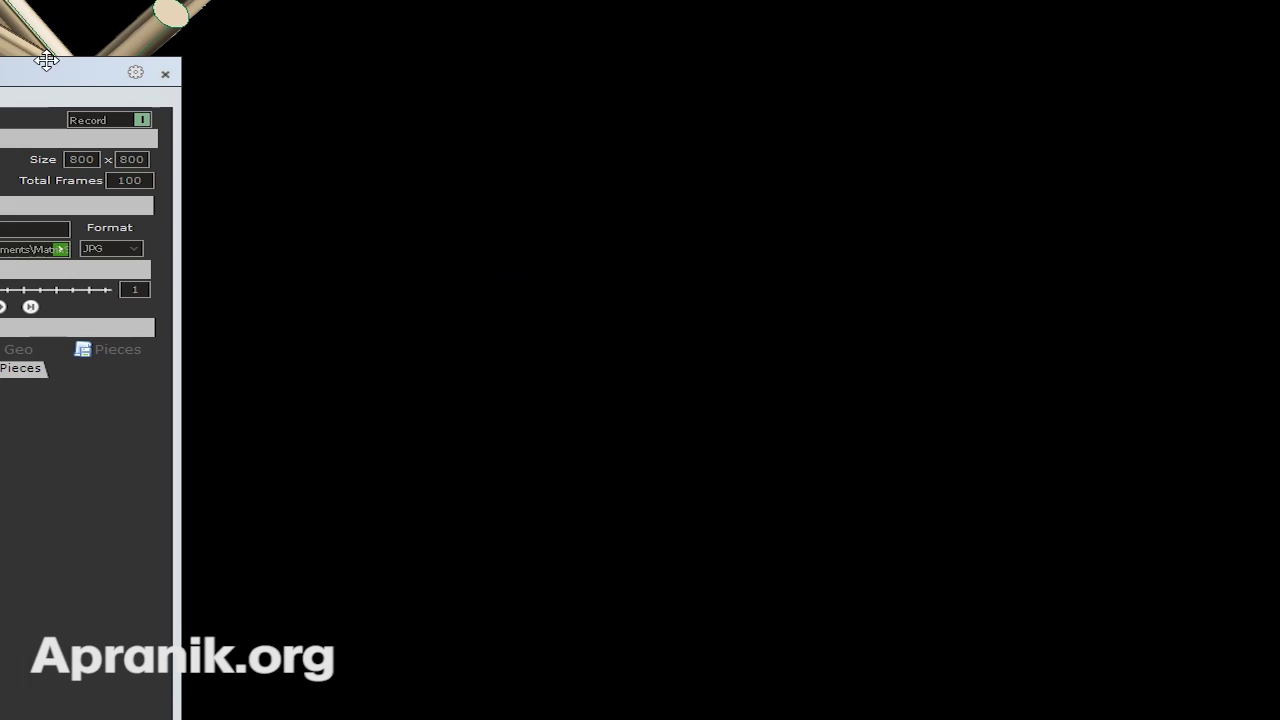
{"action": "mouse_move", "coordinate": [47, 61]}
{"action": "left_mouse_down"}
{"action": "mouse_move", "coordinate": [0, 18]}
{"action": "mouse_move", "coordinate": [88, 49]}
{"action": "mouse_move", "coordinate": [60, 51]}
{"action": "left_mouse_up"}
{"action": "left_click_drag", "start_coordinate": [60, 0], "coordinate": [40, 0]}
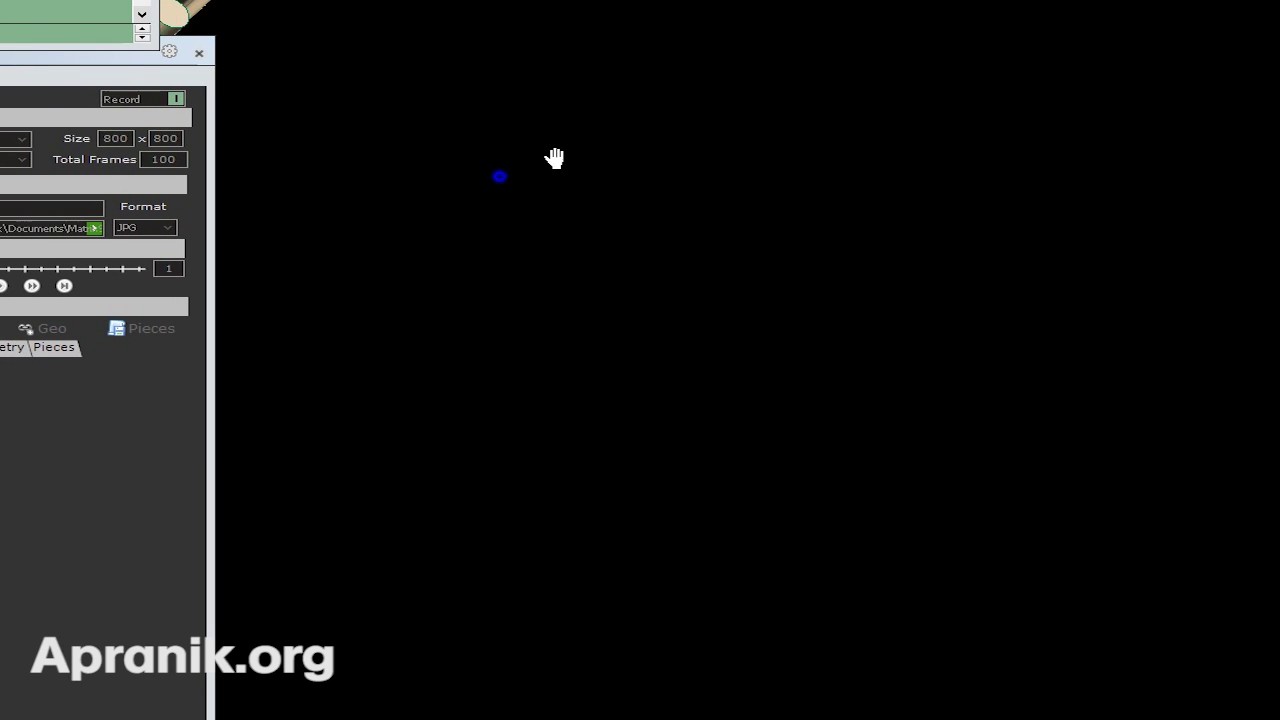
{"action": "right_click_drag", "start_coordinate": [555, 158], "coordinate": [590, 150]}
{"action": "left_click_drag", "start_coordinate": [113, 59], "coordinate": [62, 50]}
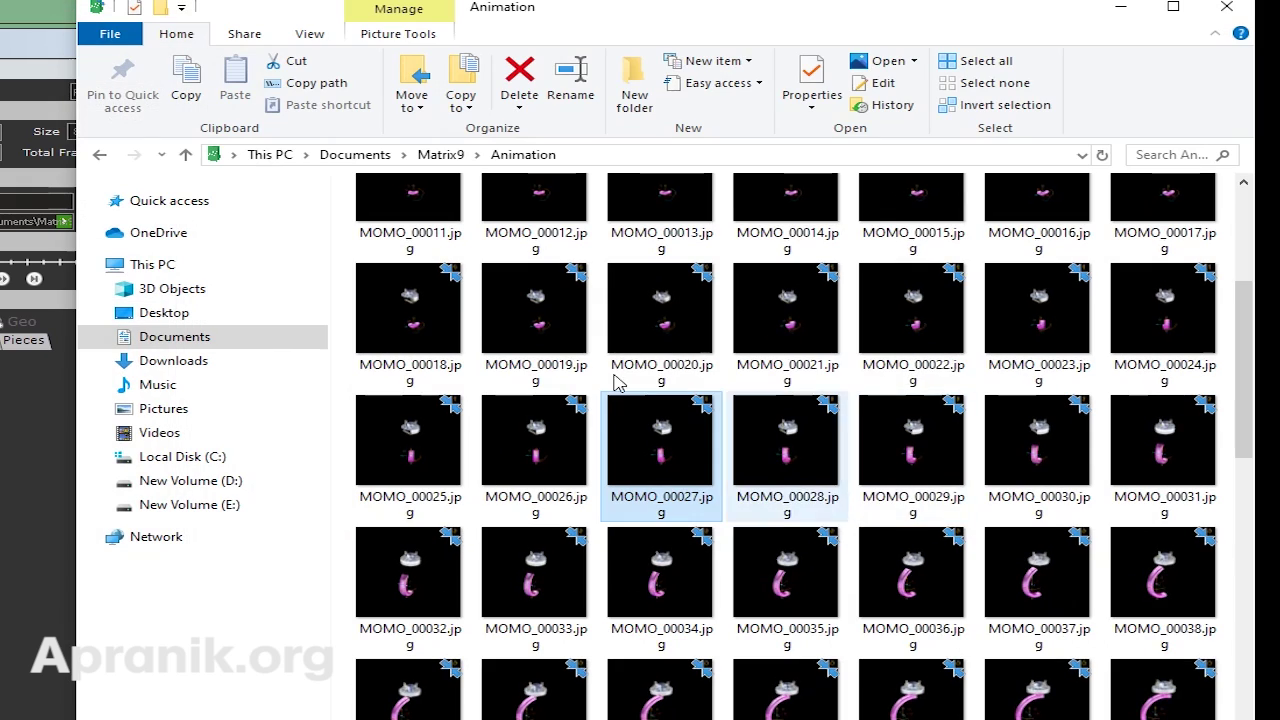
Step: Examine the exported frames in the Rendered folder and play the existing Animation.mp4
{"action": "scroll", "coordinate": [700, 420], "scroll_direction": "up", "scroll_amount": 3}
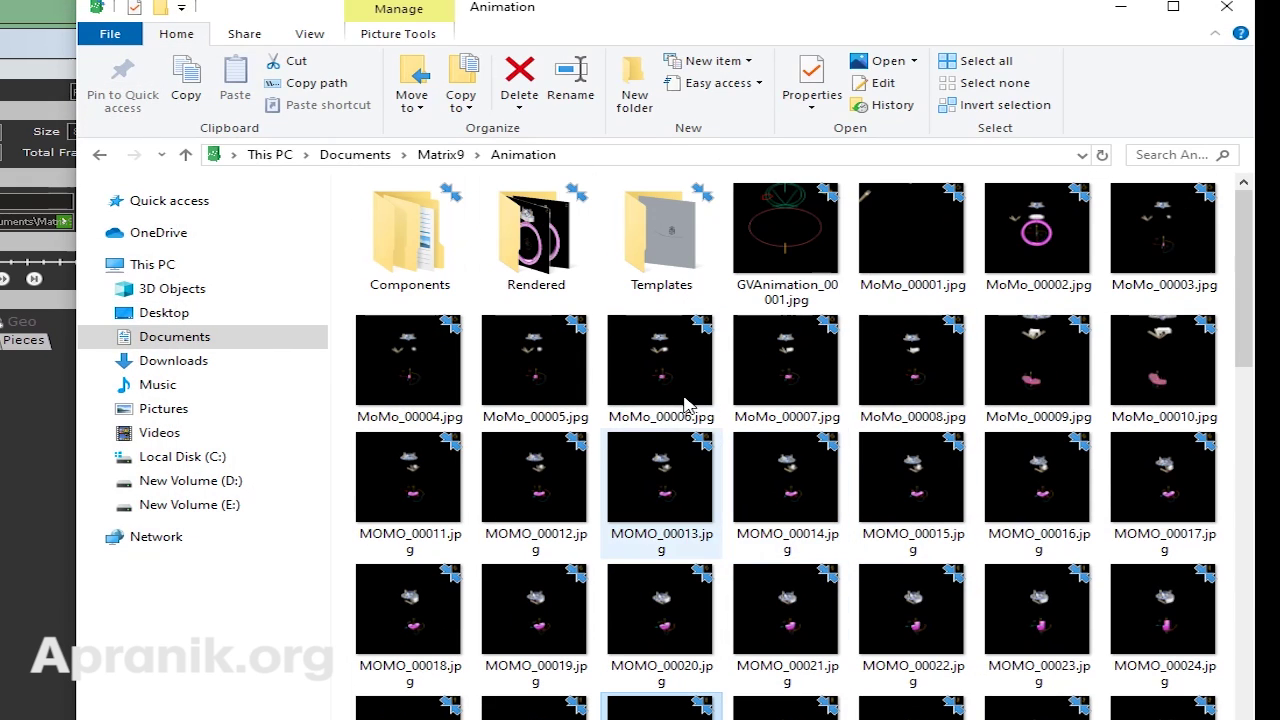
{"action": "double_click", "coordinate": [567, 270]}
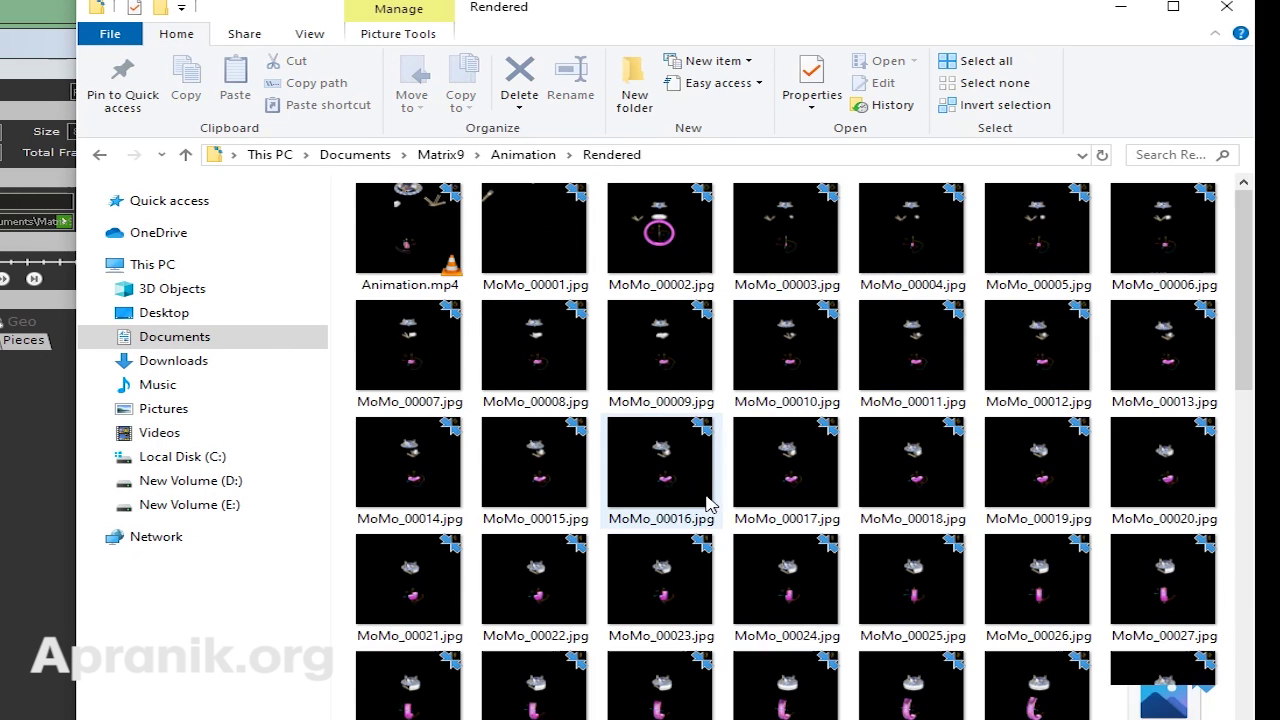
{"action": "scroll", "coordinate": [706, 512], "scroll_direction": "down", "scroll_amount": 10}
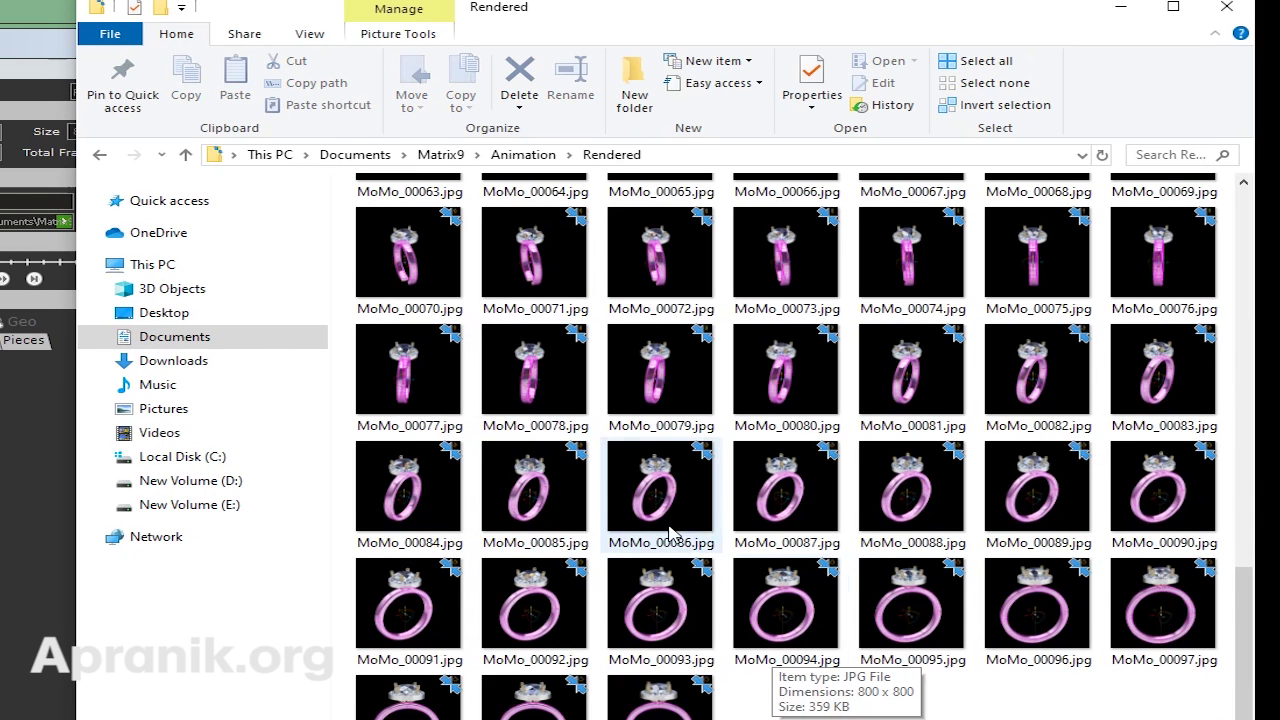
{"action": "scroll", "coordinate": [720, 480], "scroll_direction": "up", "scroll_amount": 10}
{"action": "double_click", "coordinate": [415, 230]}
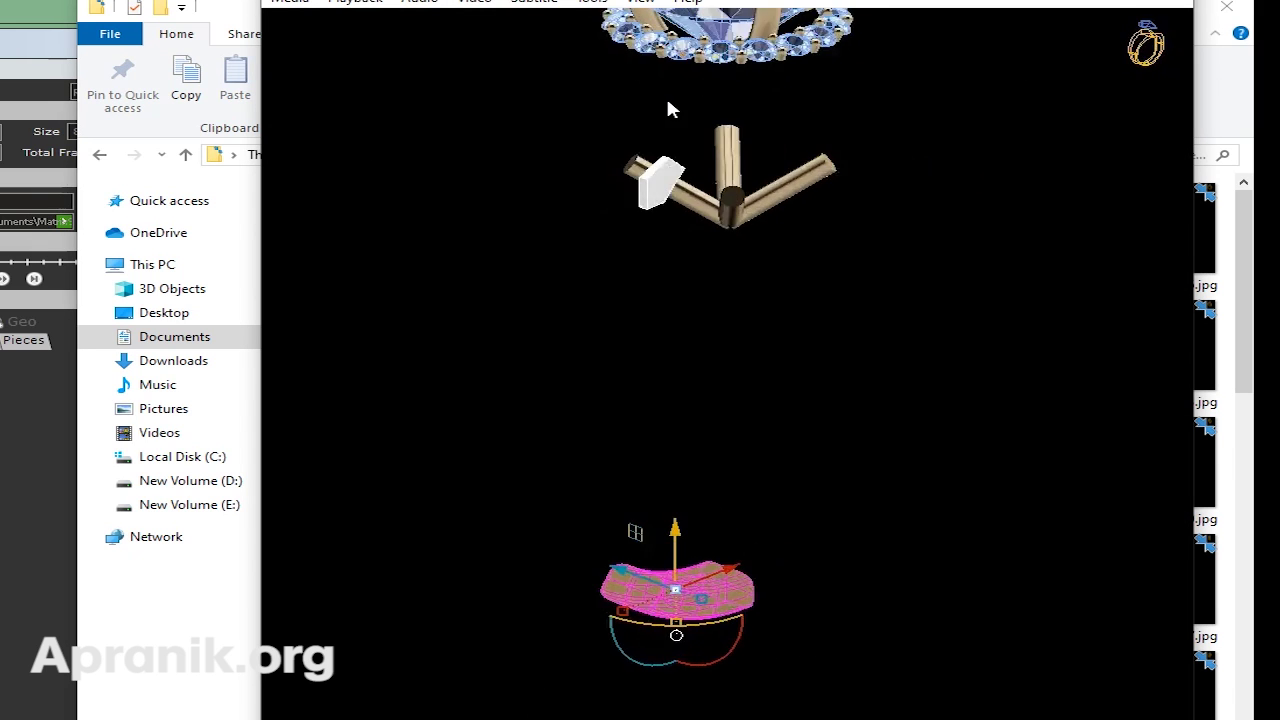
{"action": "left_click", "coordinate": [1172, 0]}
{"action": "left_click", "coordinate": [560, 213]}
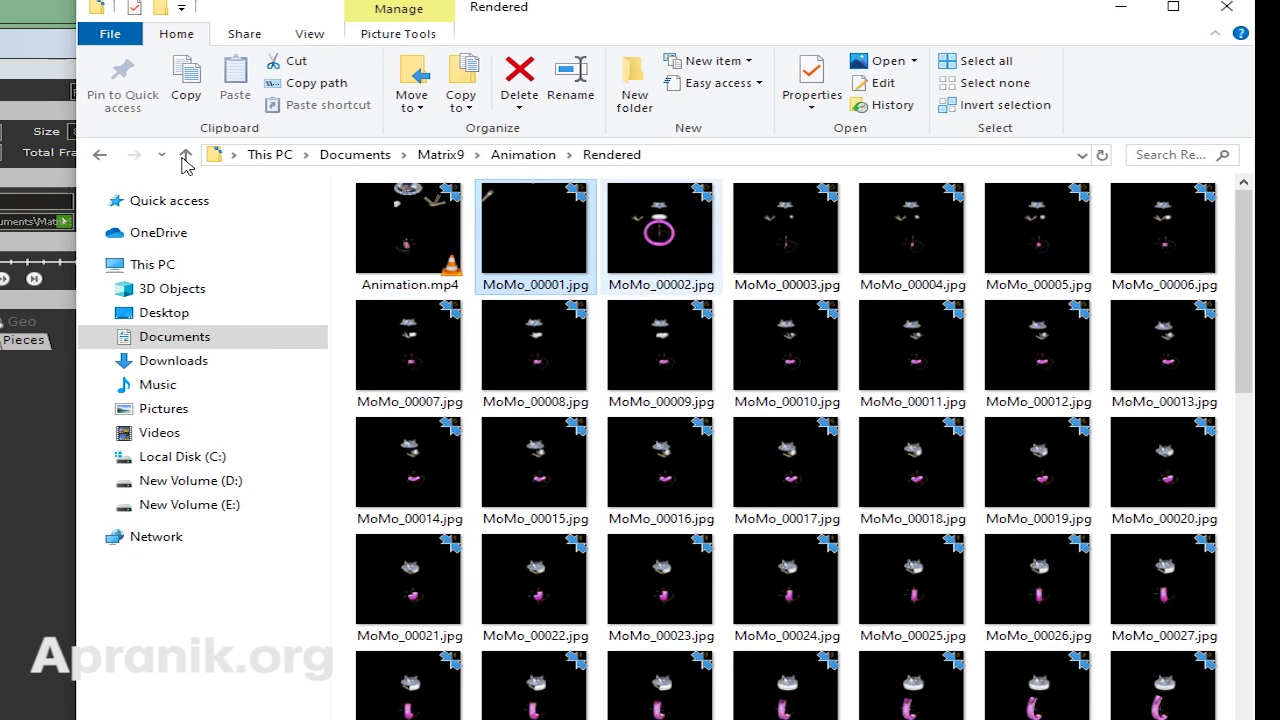
Step: Return to the Animation folder, check MoMo_00002.jpg, MoMo_00003.jpg and the remaining frames, and close the folder
{"action": "left_click", "coordinate": [99, 154]}
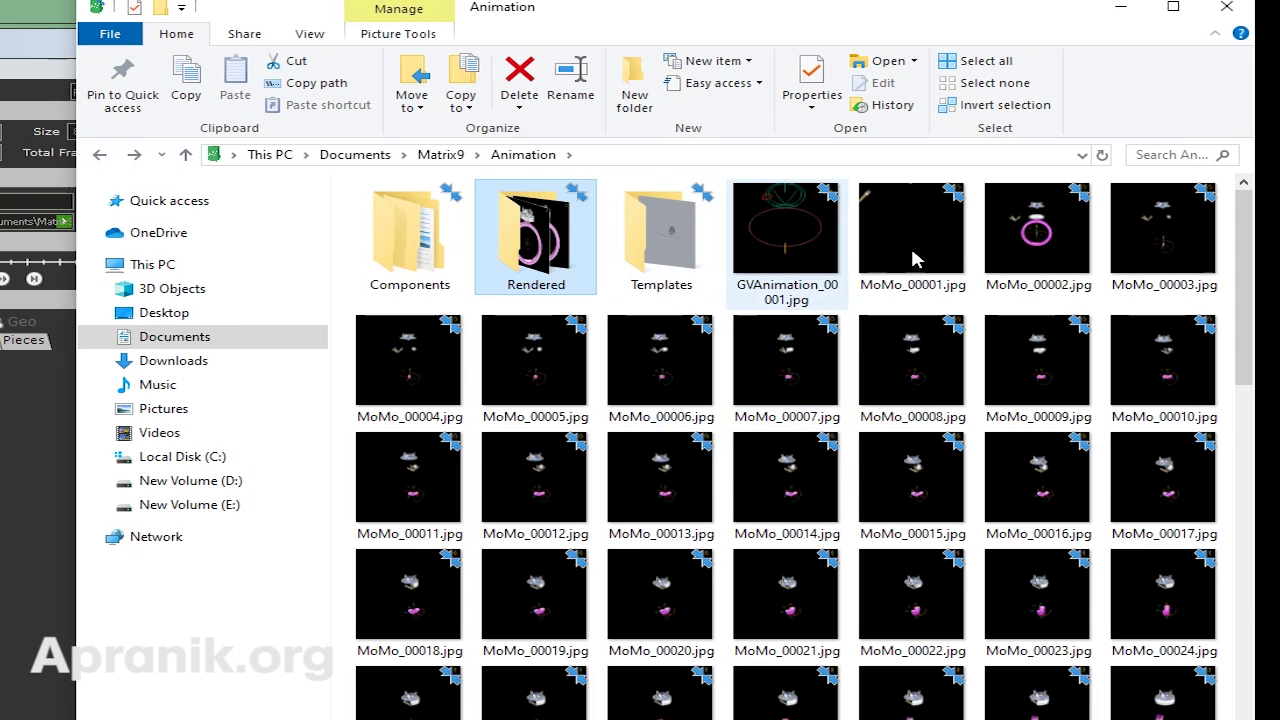
{"action": "double_click", "coordinate": [1066, 257]}
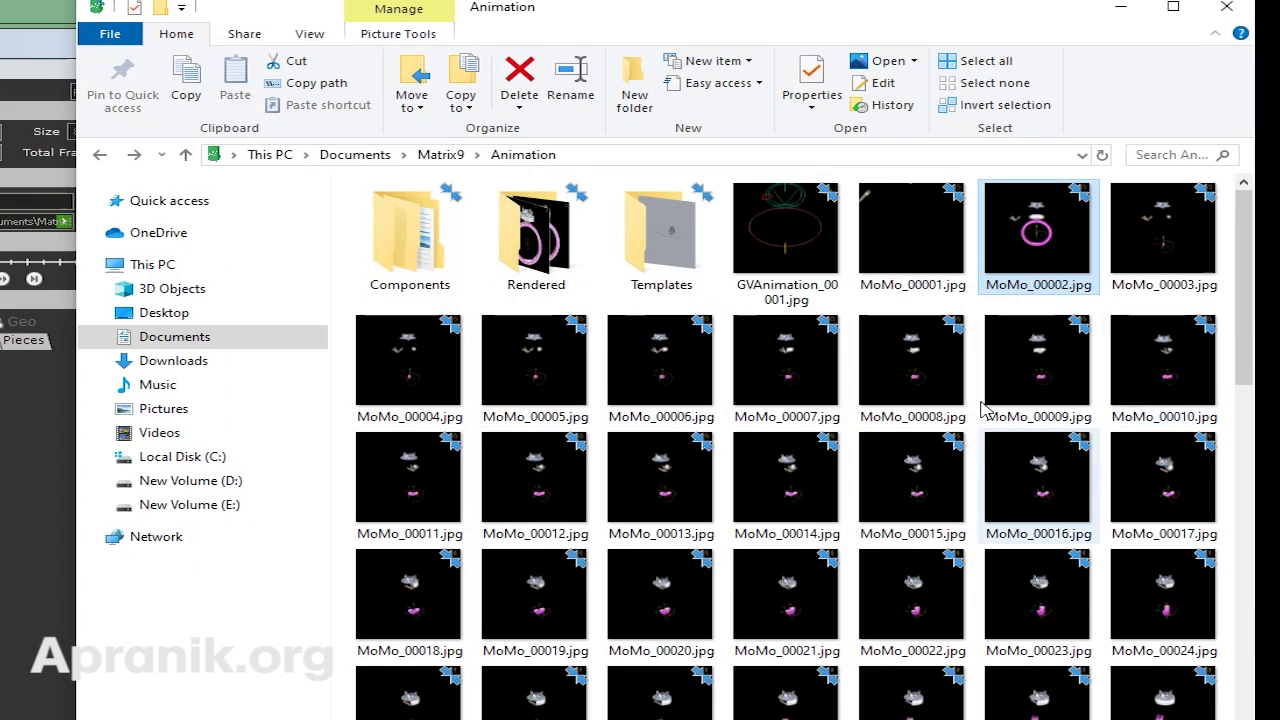
{"action": "left_click", "coordinate": [1168, 250]}
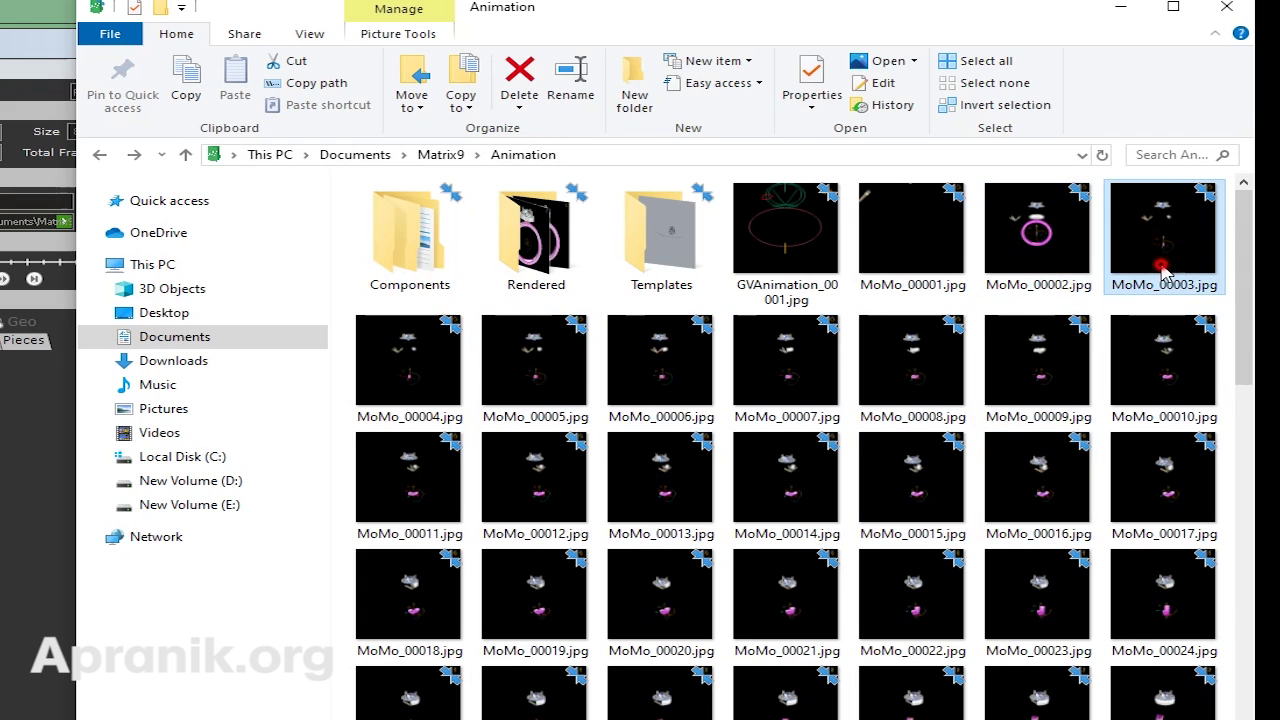
{"action": "double_click", "coordinate": [1161, 266]}
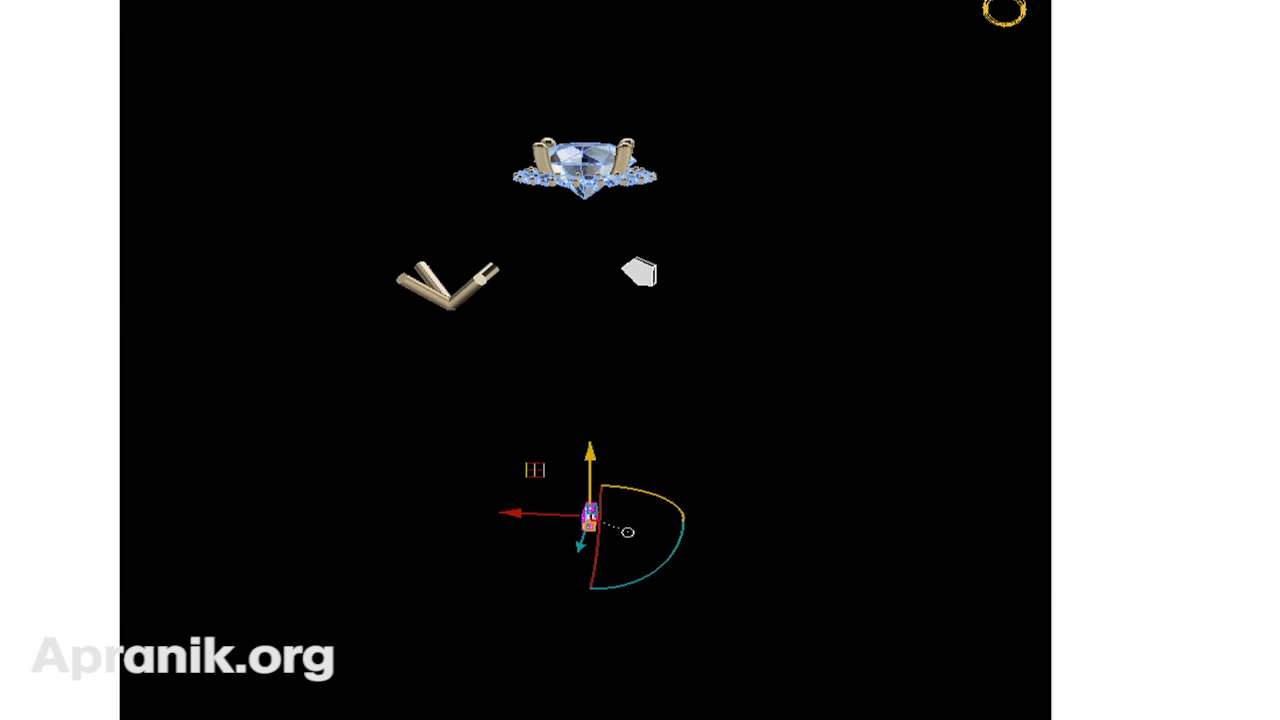
{"action": "key", "text": "Escape"}
{"action": "scroll", "coordinate": [780, 563], "scroll_direction": "down", "scroll_amount": 10}
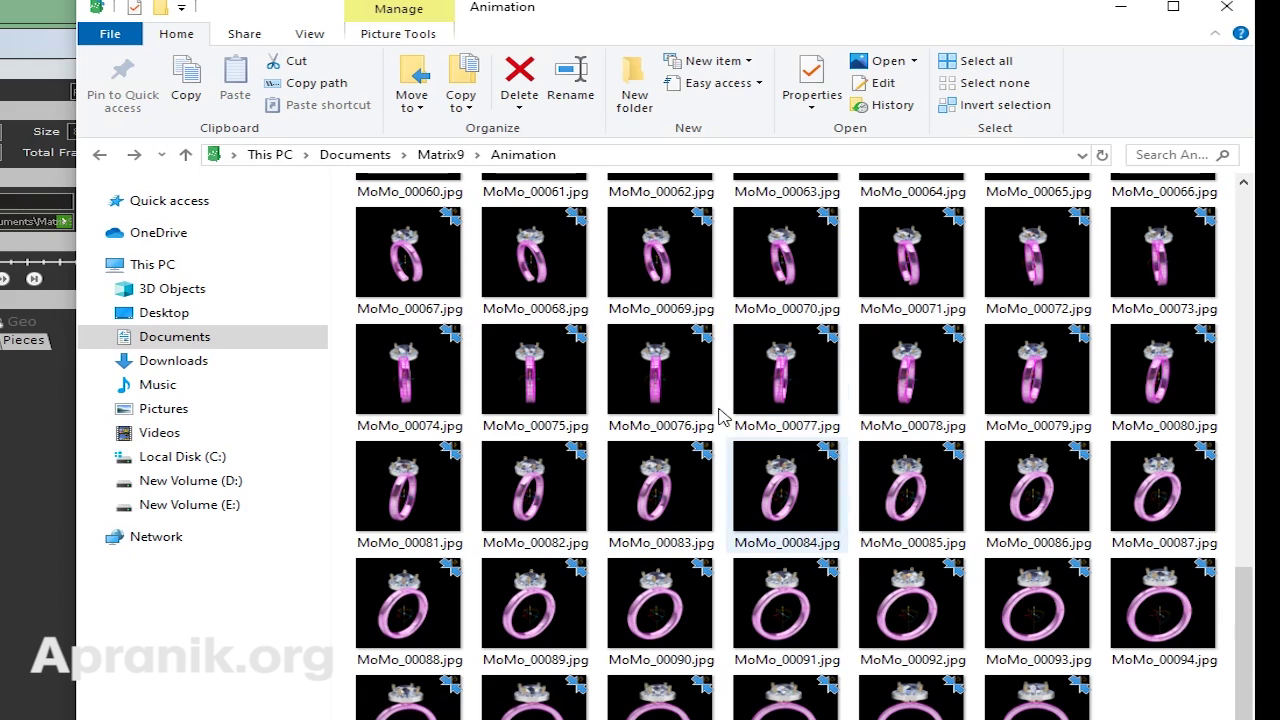
{"action": "left_click", "coordinate": [1222, 15]}
Step: Add the frame images MoMo_00003.jpg to MoMo_00100.jpg from the Animation folder to Movie Maker
{"action": "left_click_drag", "start_coordinate": [40, 45], "coordinate": [23, 37]}
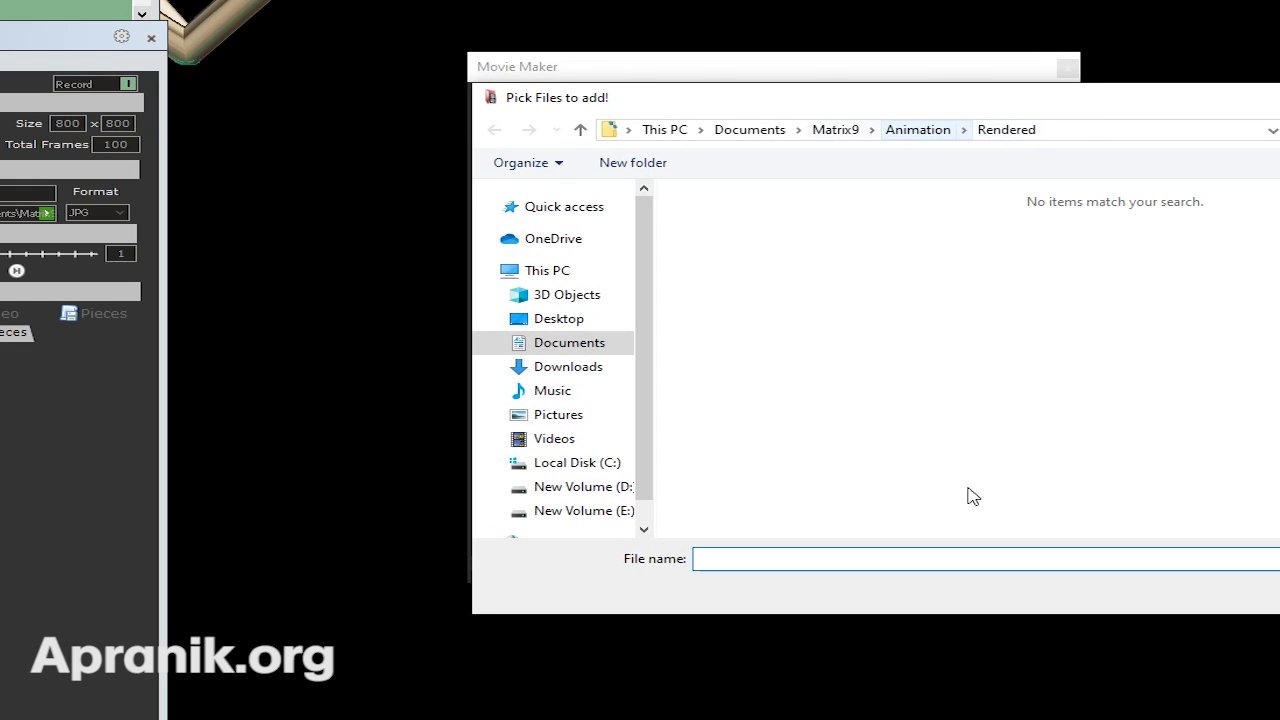
{"action": "left_click", "coordinate": [928, 131]}
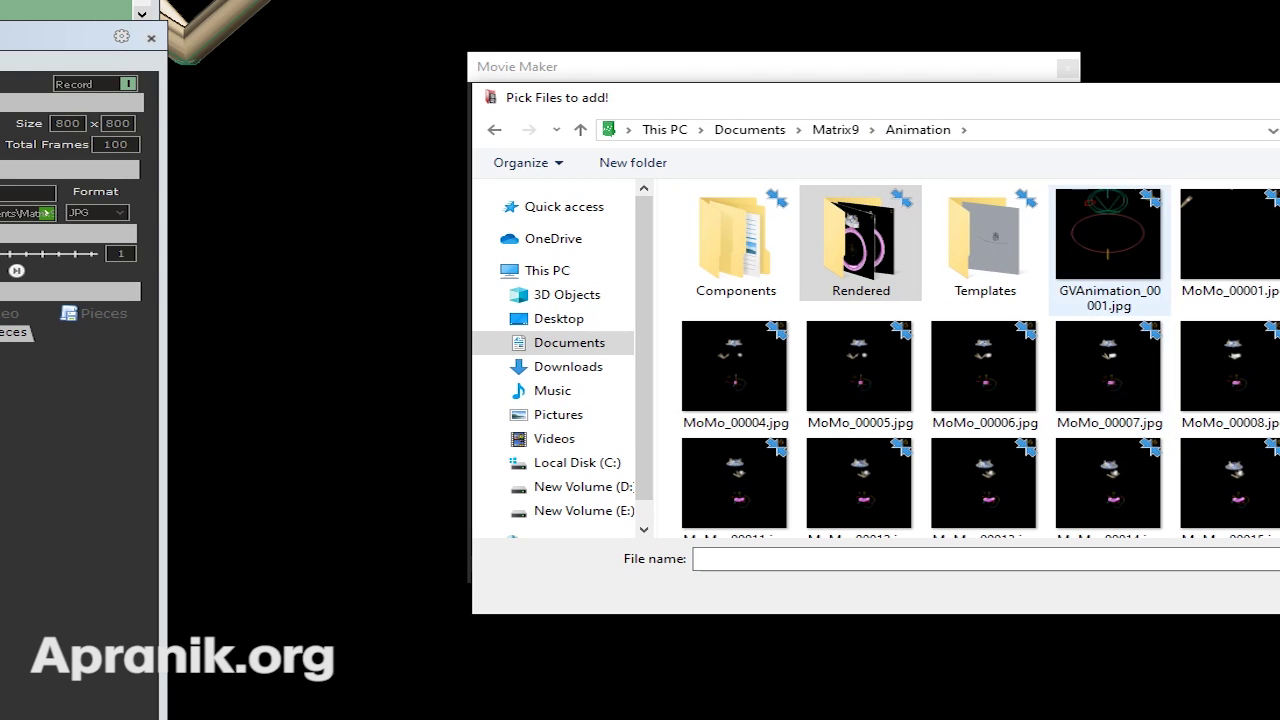
{"action": "left_click", "coordinate": [1279, 240]}
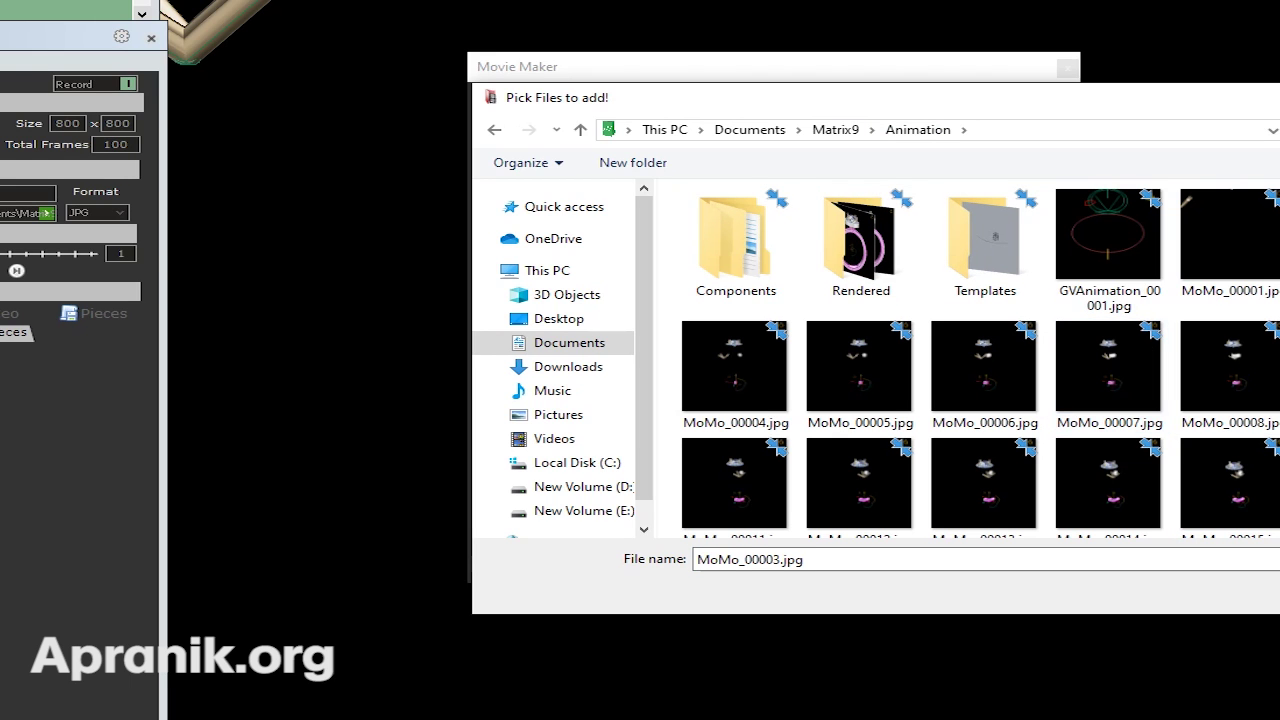
{"action": "scroll", "coordinate": [1148, 393], "scroll_direction": "down", "scroll_amount": 12}
{"action": "key", "text": "ctrl+a"}
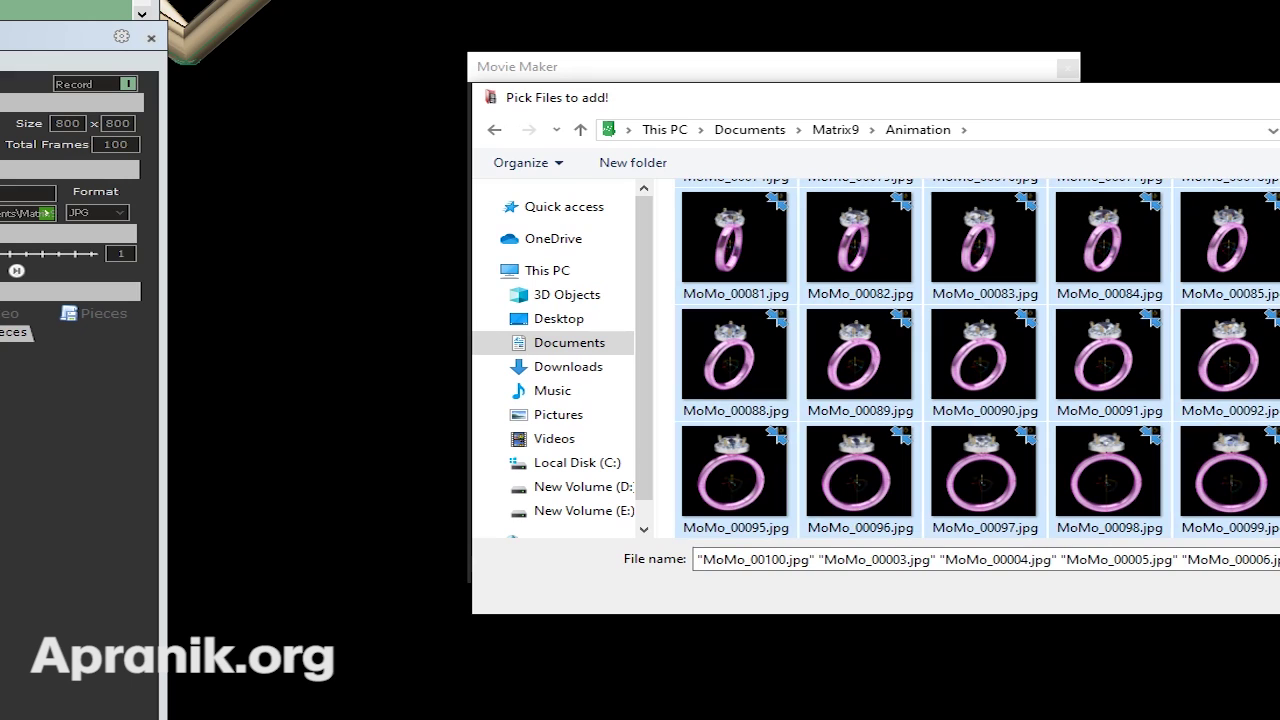
{"action": "key", "text": "Return"}
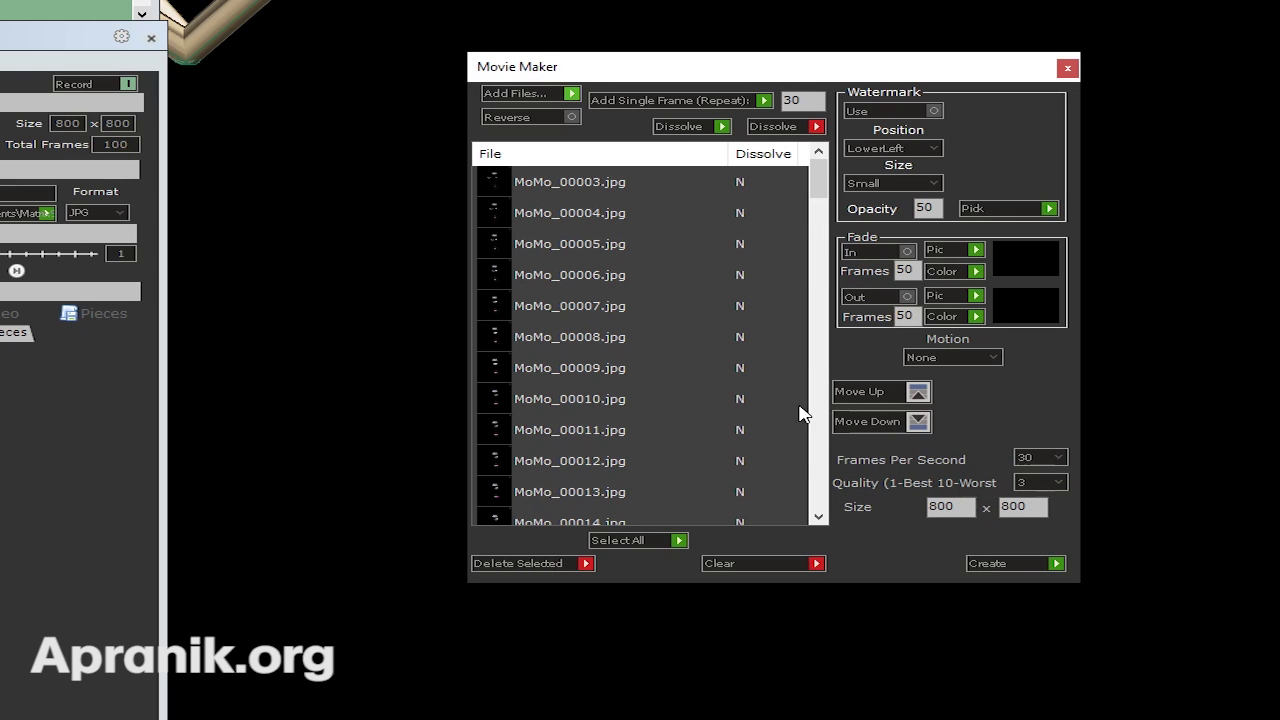
Step: Set the movie quality to 10 and select all frames in the Movie Maker list
{"action": "mouse_move", "coordinate": [818, 190]}
{"action": "left_mouse_down"}
{"action": "mouse_move", "coordinate": [814, 560]}
{"action": "mouse_move", "coordinate": [790, 160]}
{"action": "mouse_move", "coordinate": [815, 287]}
{"action": "mouse_move", "coordinate": [811, 574]}
{"action": "mouse_move", "coordinate": [787, 295]}
{"action": "mouse_move", "coordinate": [810, 175]}
{"action": "left_mouse_up"}
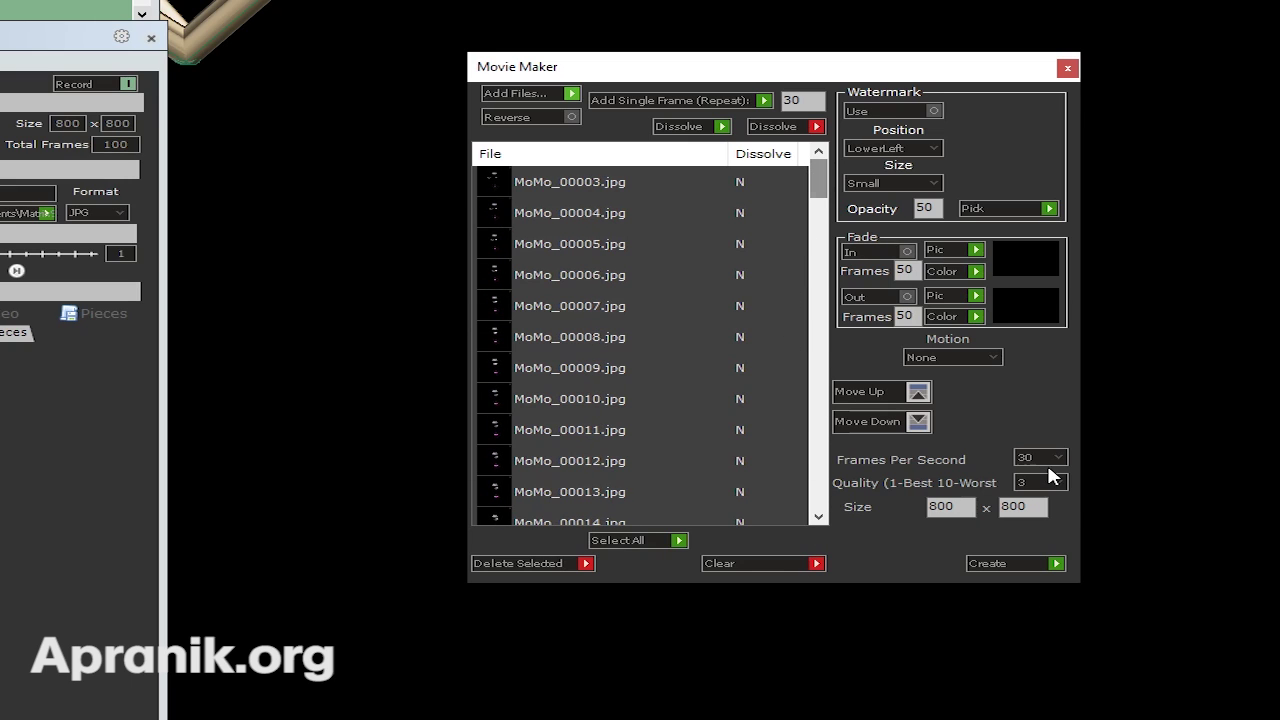
{"action": "left_click", "coordinate": [1057, 485]}
{"action": "left_click", "coordinate": [1042, 672]}
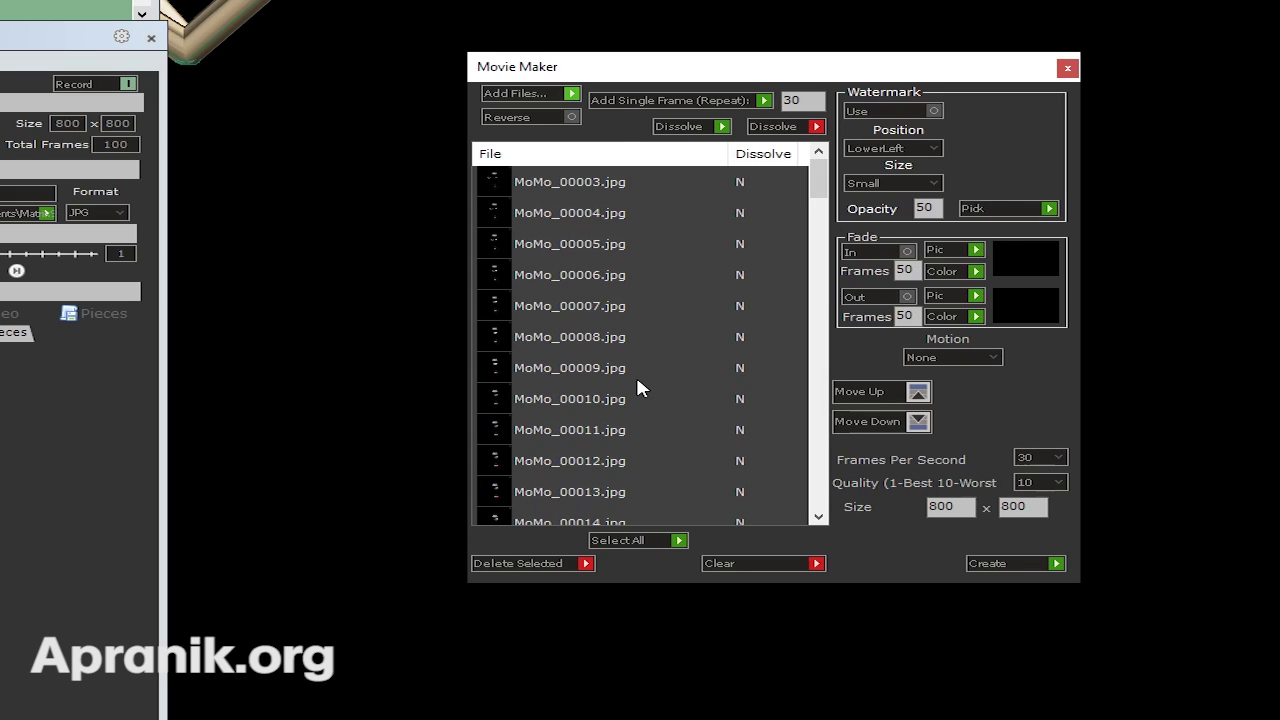
{"action": "left_click", "coordinate": [684, 541]}
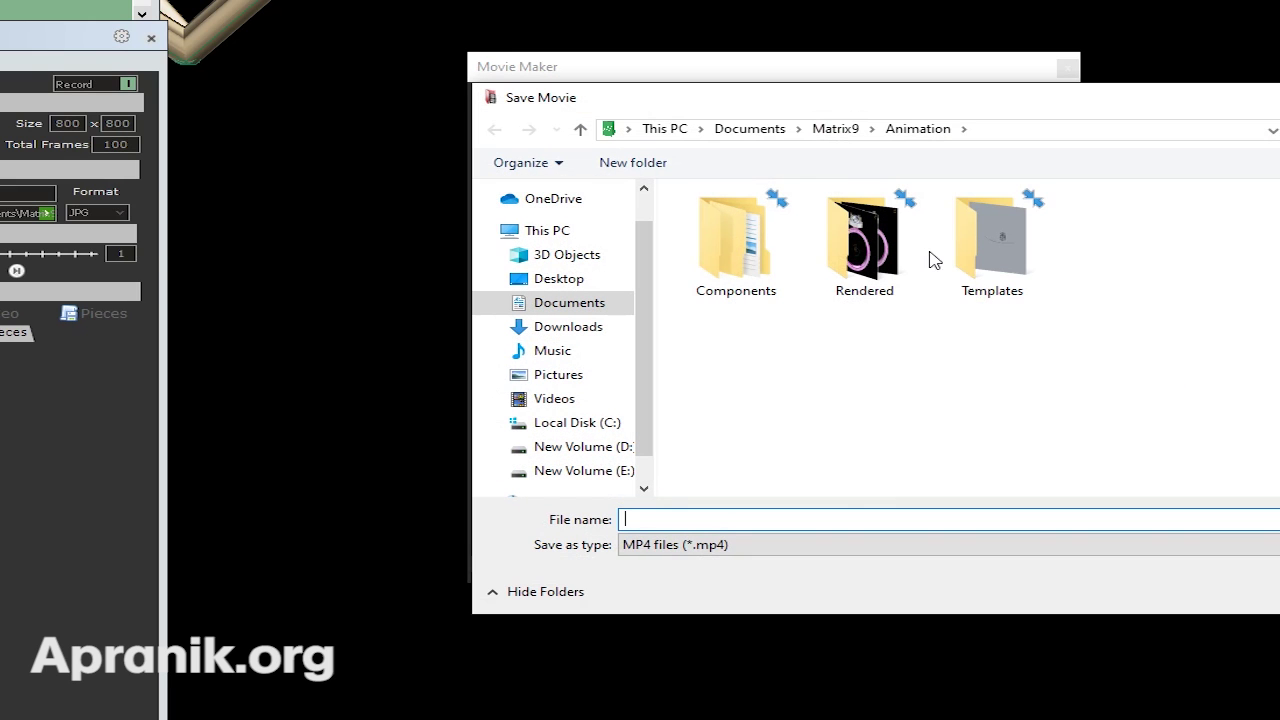
Step: Save the movie as an MP4 named mom in the Animation folder and close Movie Maker
{"action": "left_click", "coordinate": [767, 515]}
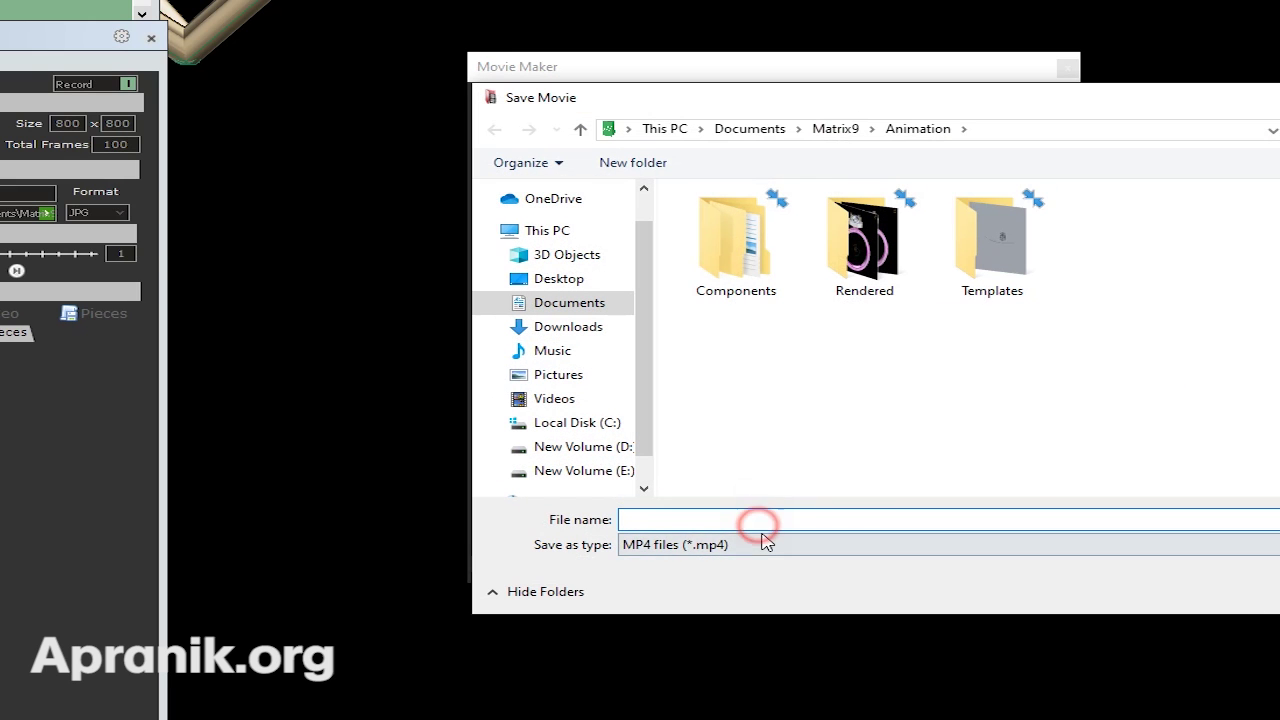
{"action": "type", "text": "mom"}
{"action": "key", "text": "Return"}
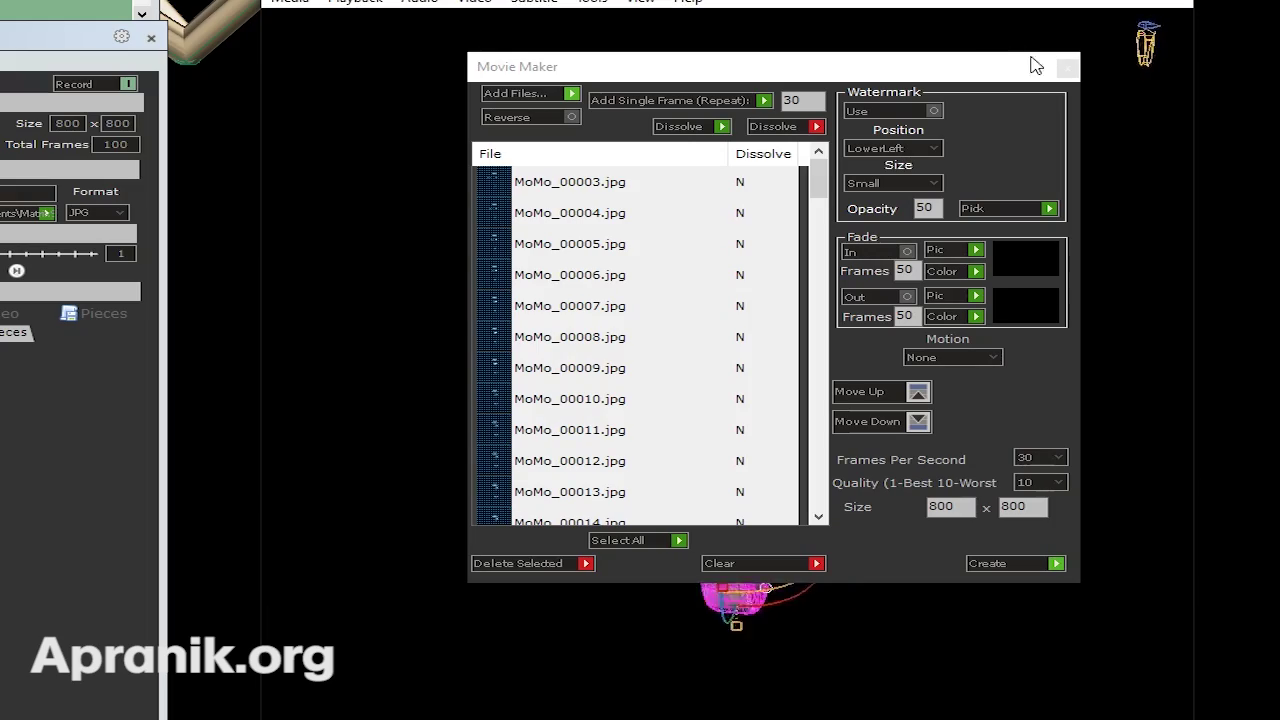
{"action": "left_click", "coordinate": [1066, 68]}
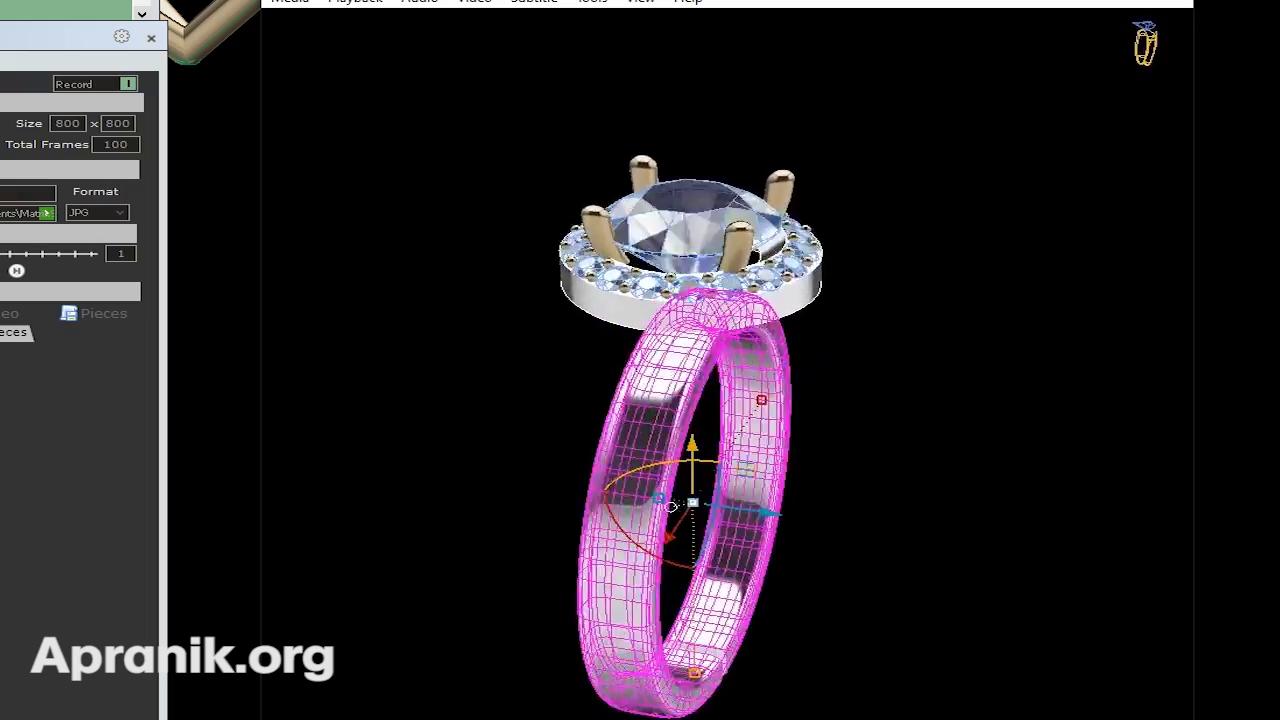